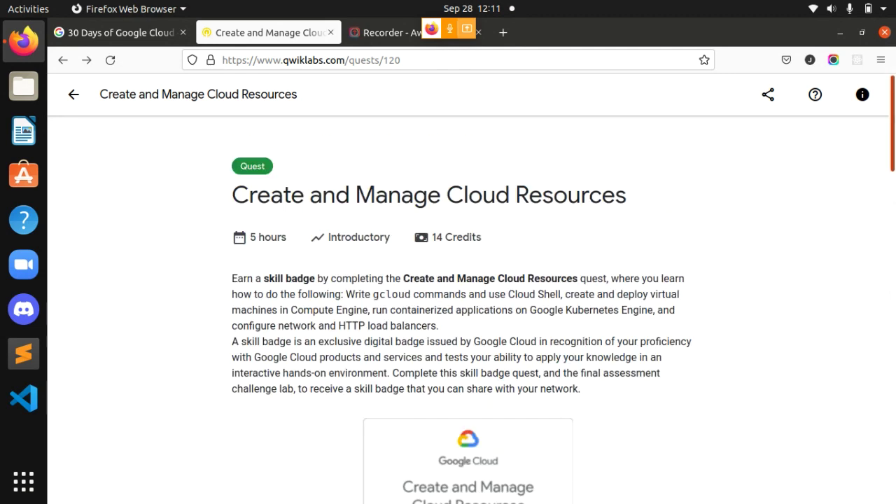
Review the track syllabus and the Create and Manage Cloud Resources quest, and open the Set Up Network and HTTP Load Balancers lab
left_click(96, 33)
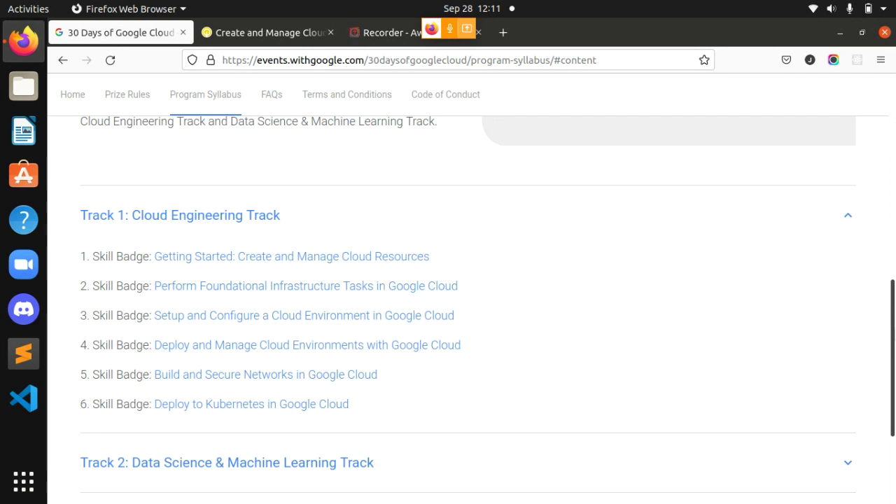
left_click(247, 36)
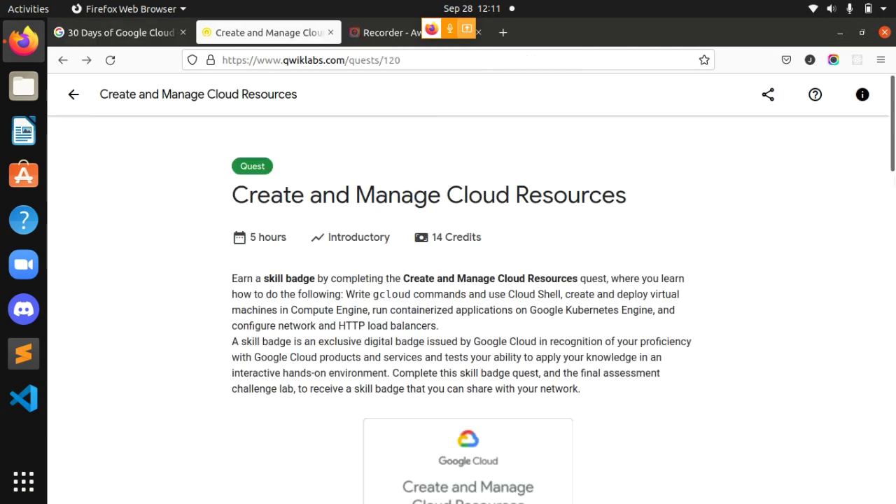
scroll(880, 144, "down", 8)
scroll(845, 262, "down", 4)
scroll(845, 262, "up", 2)
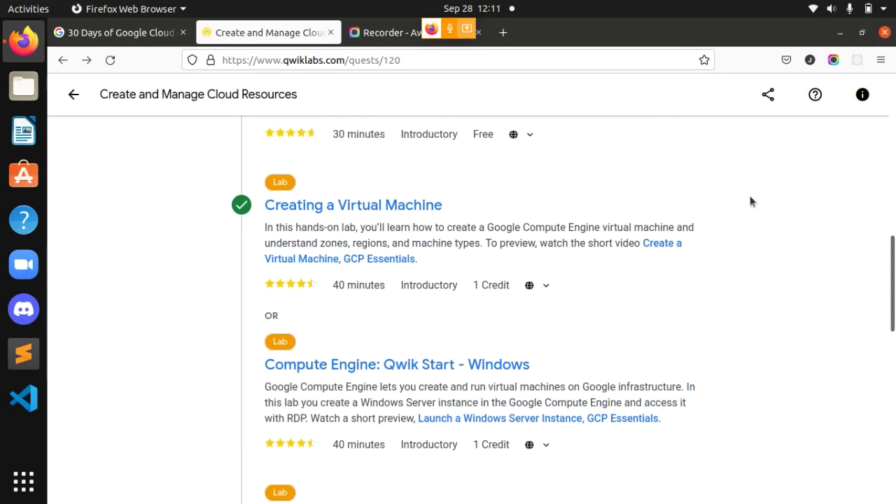
scroll(370, 278, "down", 5)
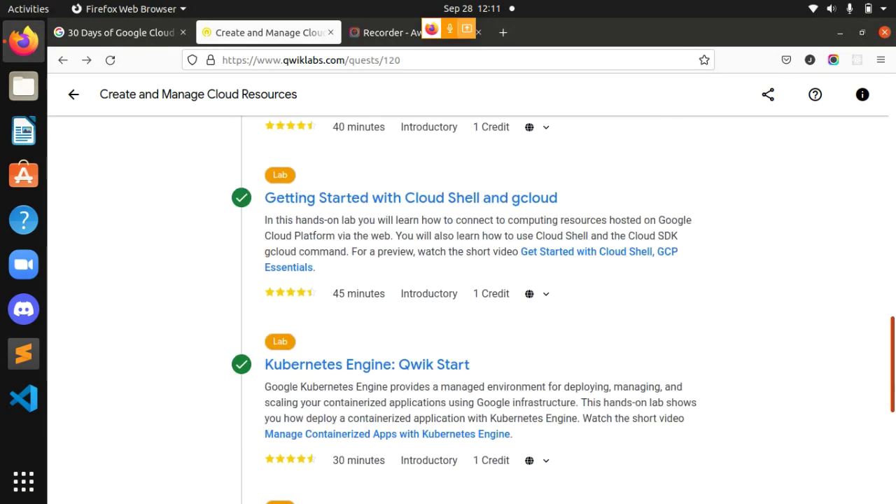
scroll(890, 410, "down", 4)
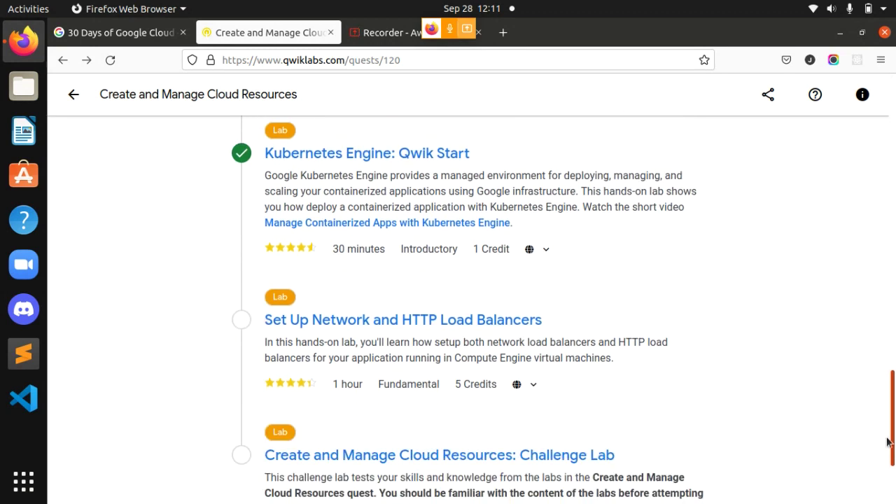
scroll(888, 460, "down", 1)
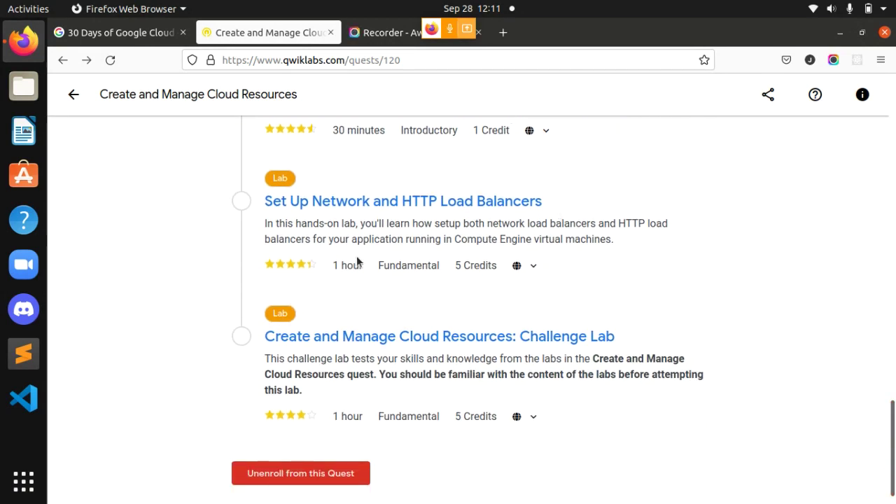
left_click(430, 205)
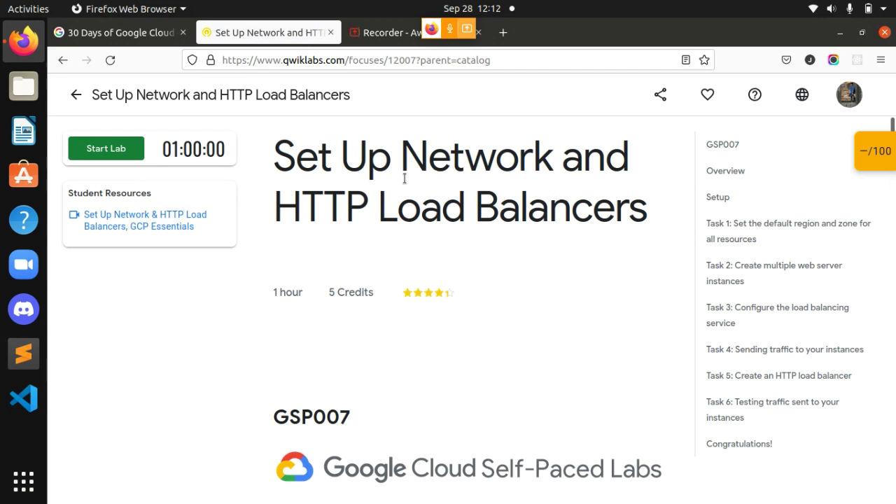
Start the lab using the subscription and open the Google Console from it
left_click(94, 159)
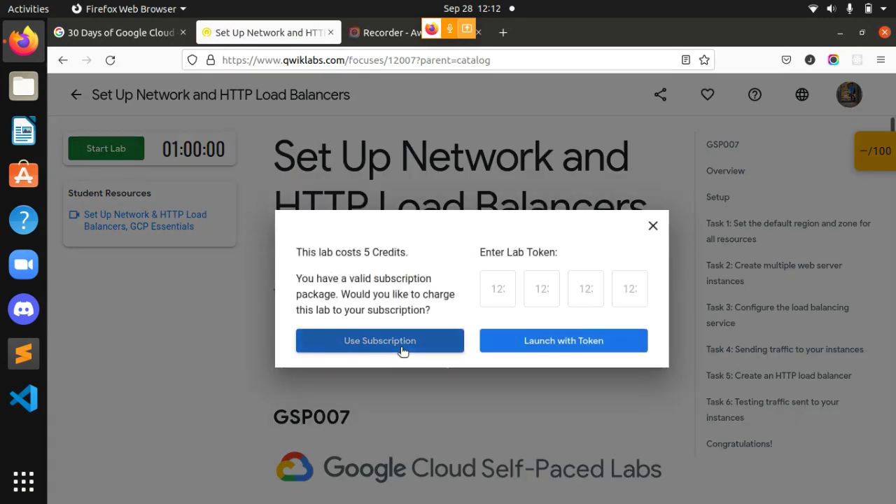
left_click(401, 348)
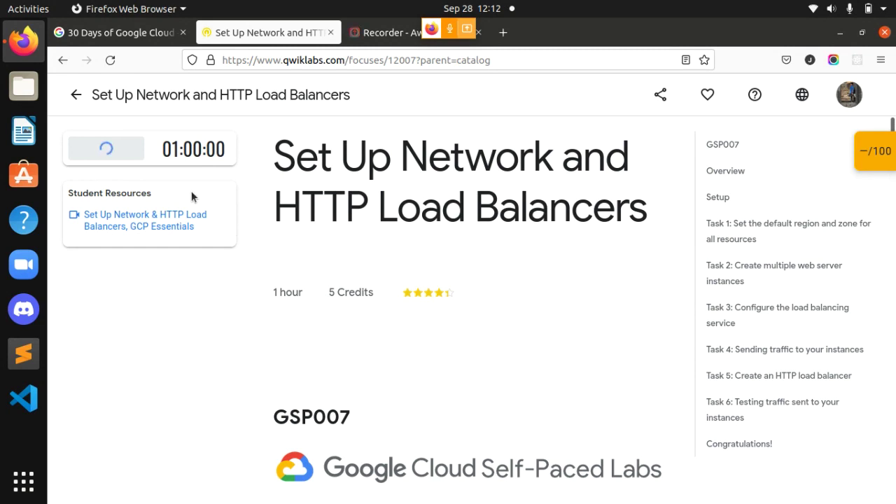
left_click(153, 253)
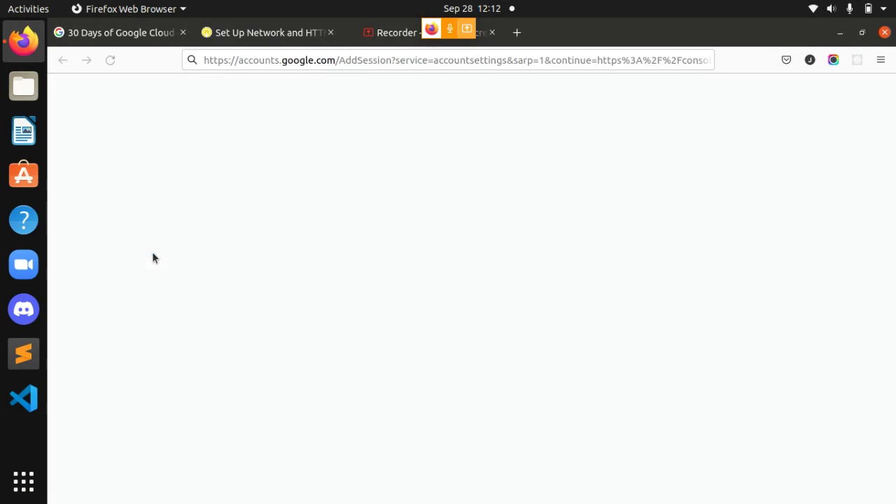
Copy the lab username and submit it as the e-mail for signing in to Google with another account
left_click(276, 34)
left_click(208, 292)
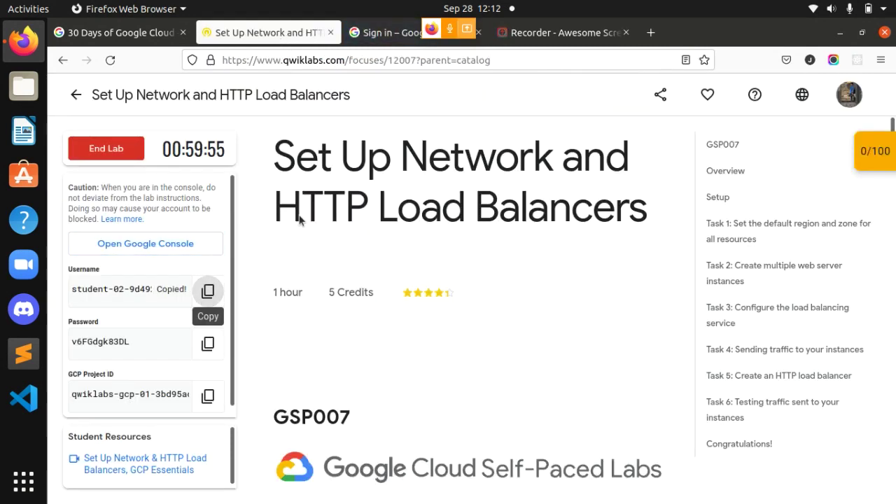
left_click(385, 32)
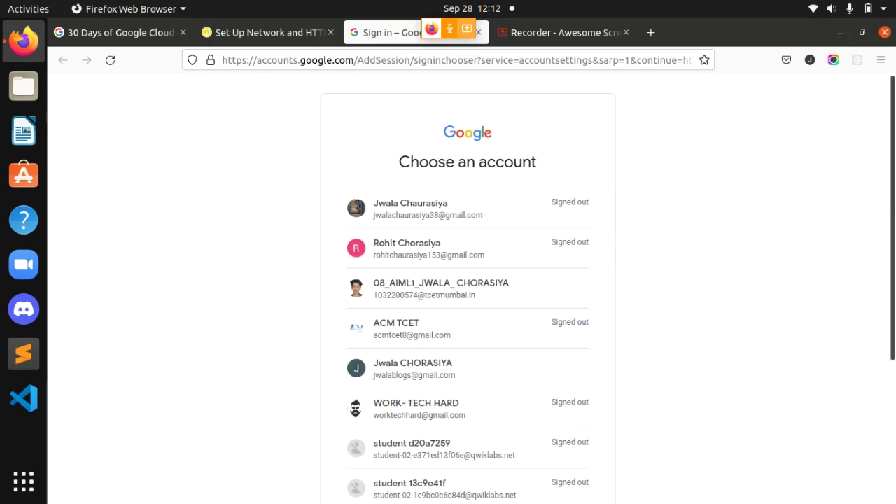
scroll(735, 294, "down", 5)
left_click(401, 413)
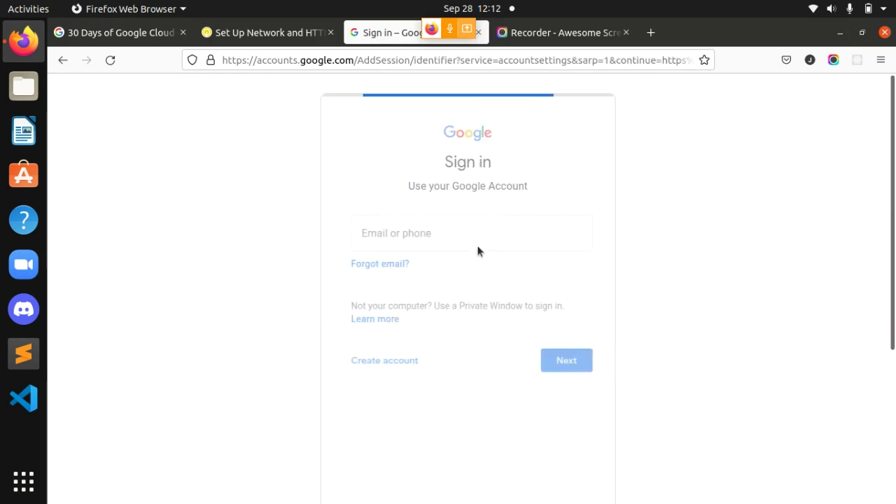
left_click(494, 269)
key("ctrl+v")
left_click(586, 391)
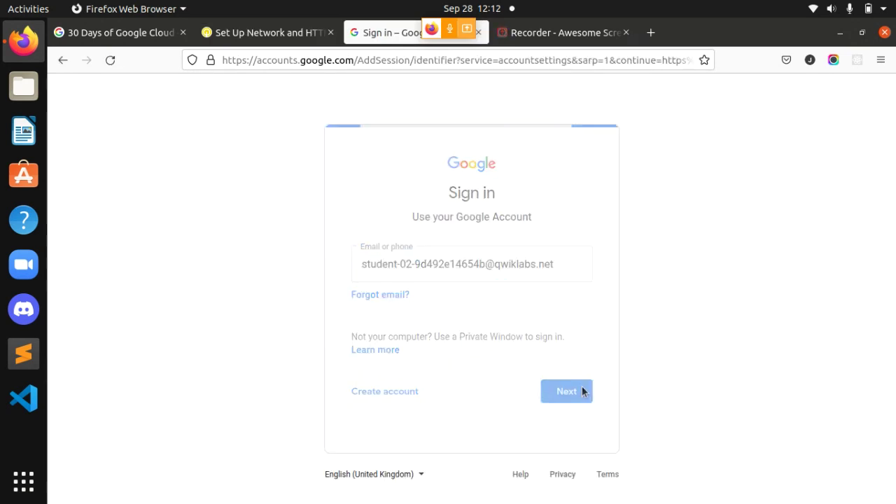
Copy the lab password, submit it in the Google account password field, and decline saving the login in the browser
left_click(268, 35)
left_click(208, 345)
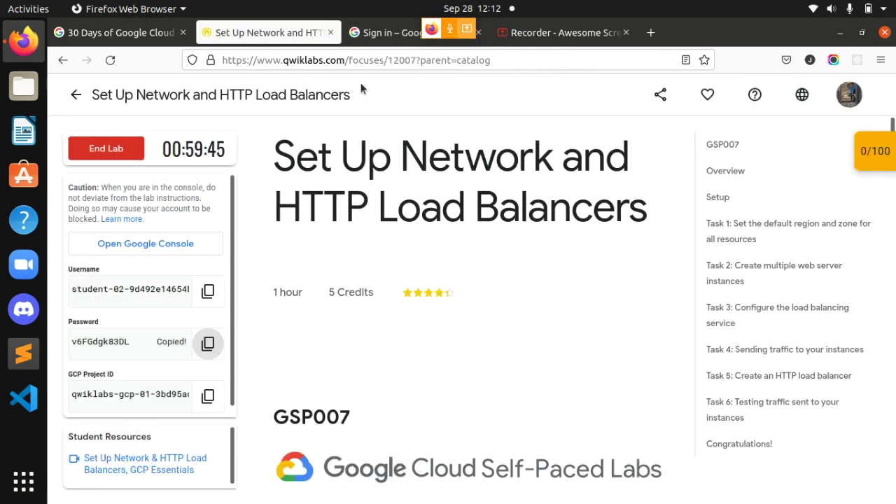
left_click(381, 32)
key("ctrl+v")
left_click(566, 371)
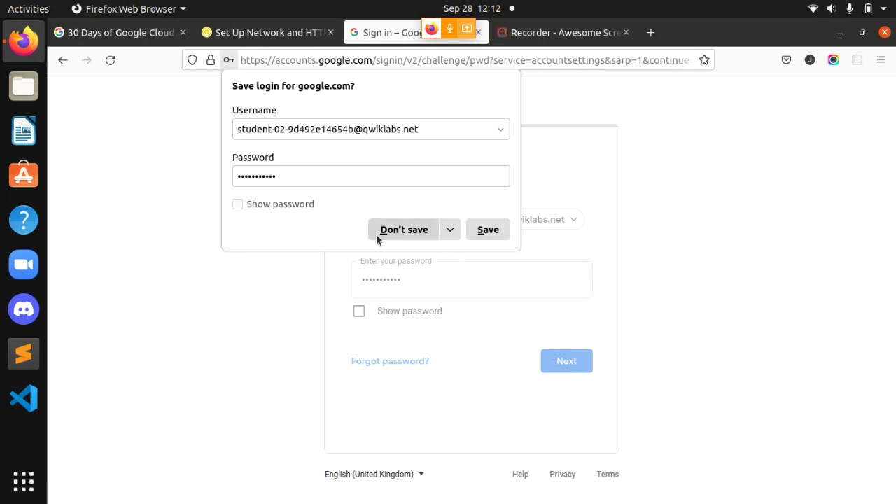
left_click(376, 234)
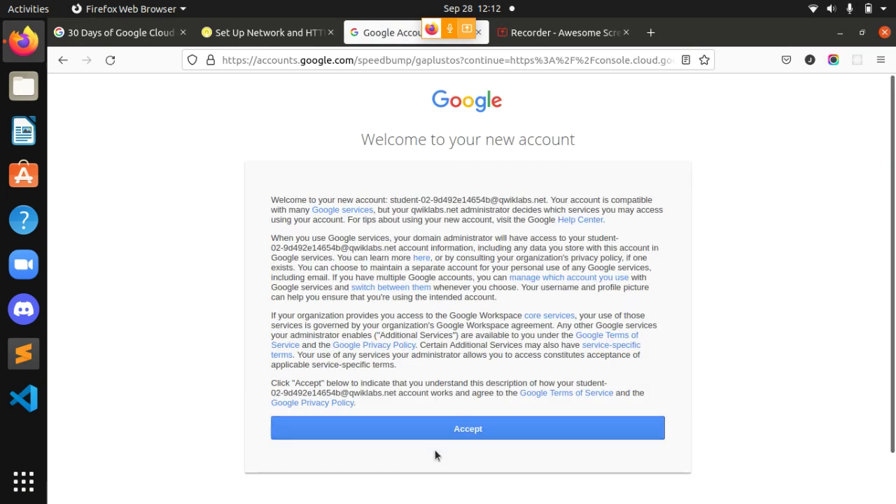
Accept the new Google account's terms and agree to the Google Cloud Platform Terms of Service
left_click(437, 427)
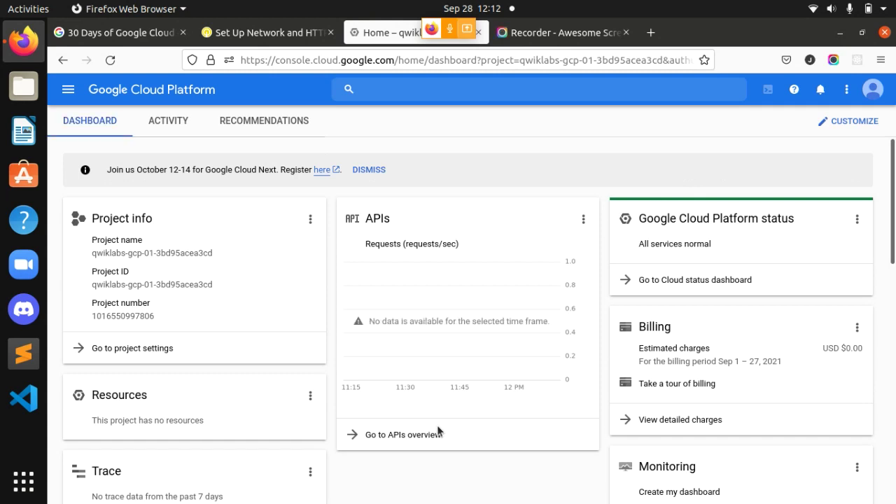
mouse_move(893, 250)
left_mouse_down()
mouse_move(893, 355)
mouse_move(893, 245)
left_mouse_up()
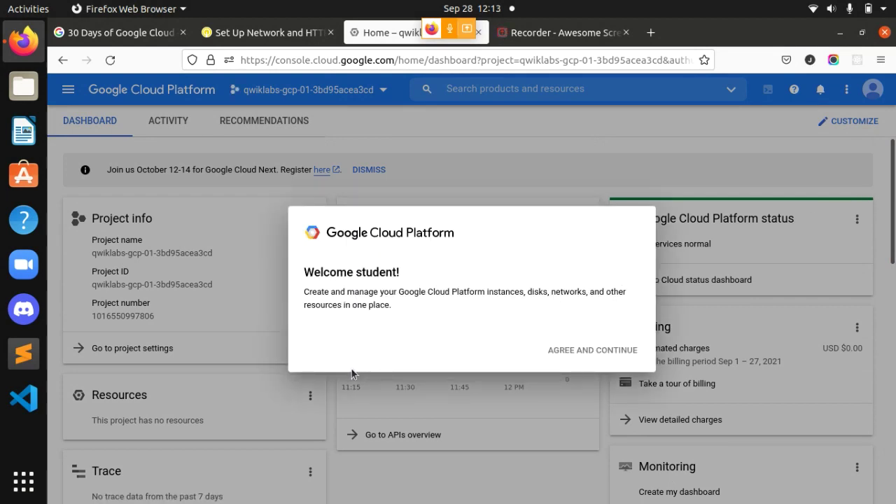
left_click(319, 365)
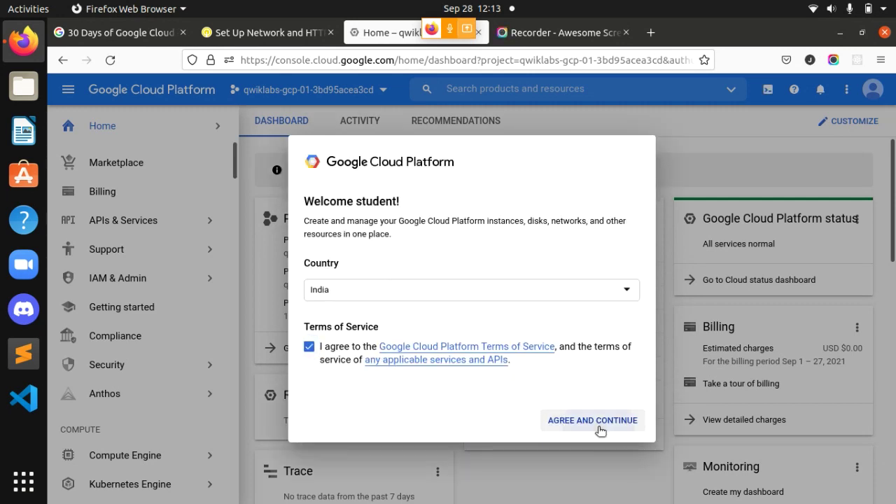
left_click(599, 425)
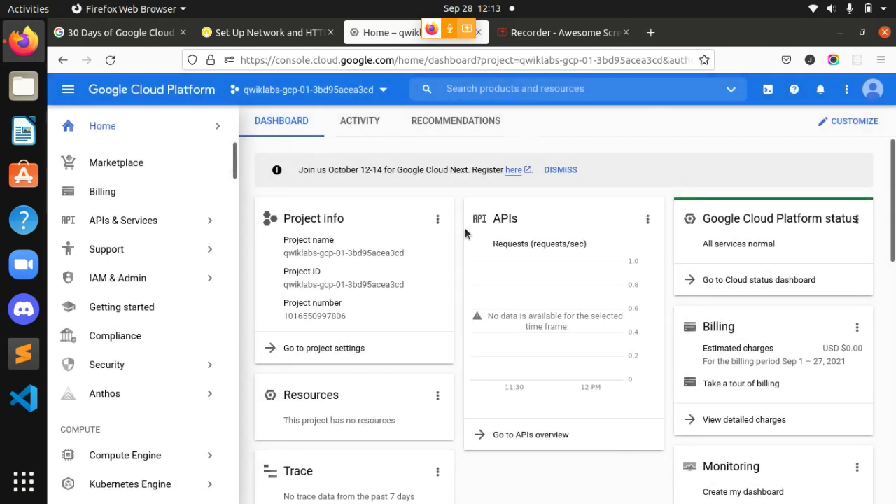
Review the lab's Setup instructions up to the gcloud section and activate Cloud Shell in the Google Cloud console
left_click(273, 40)
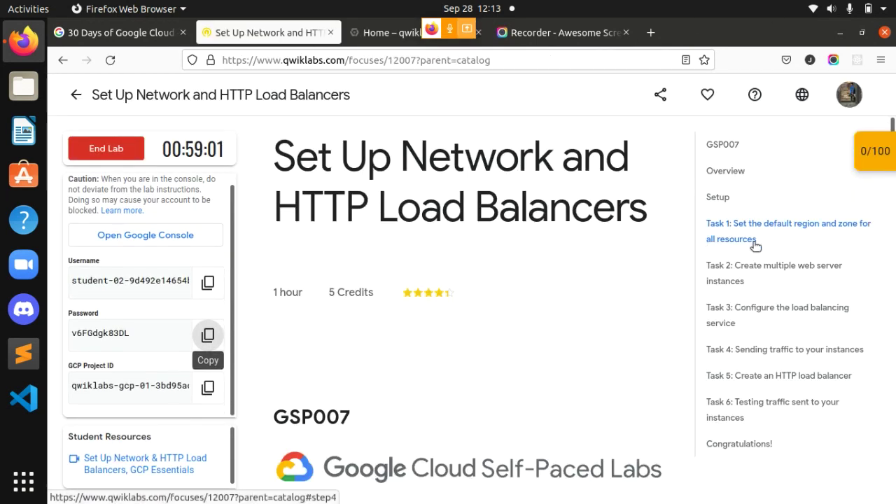
left_click(718, 199)
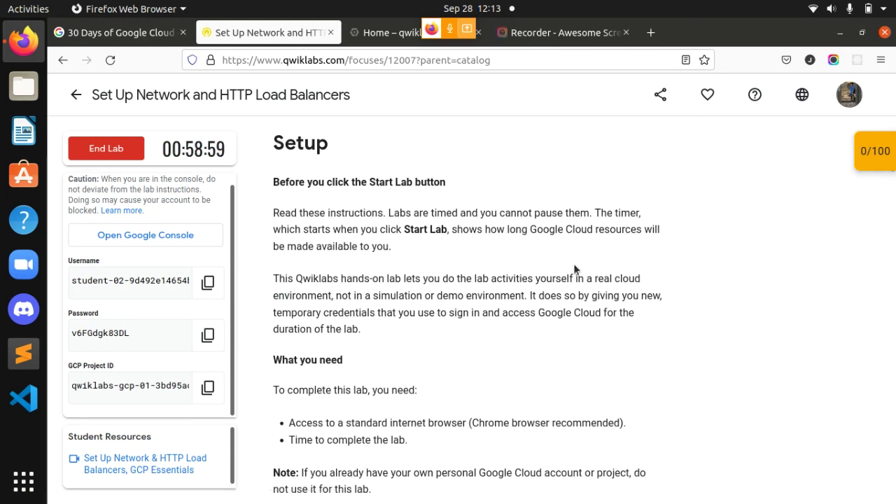
scroll(736, 304, "down", 5)
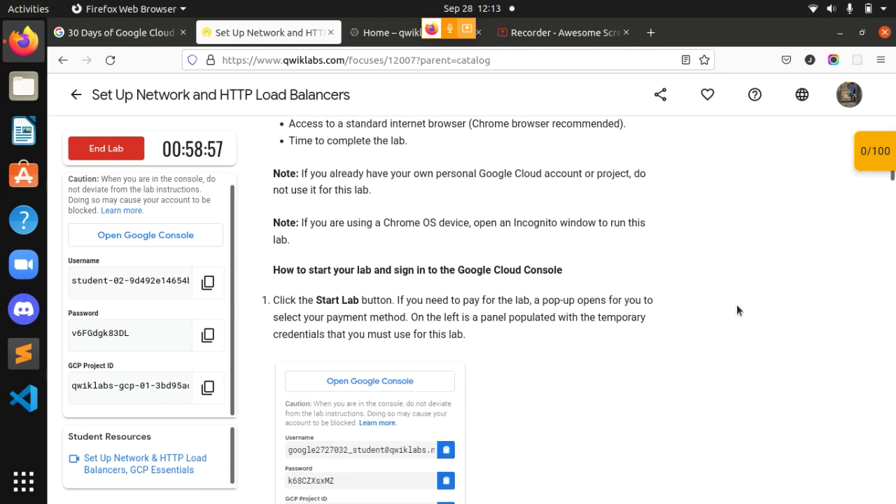
scroll(736, 310, "up", 1)
scroll(736, 310, "down", 3)
left_click_drag(892, 176, 889, 236)
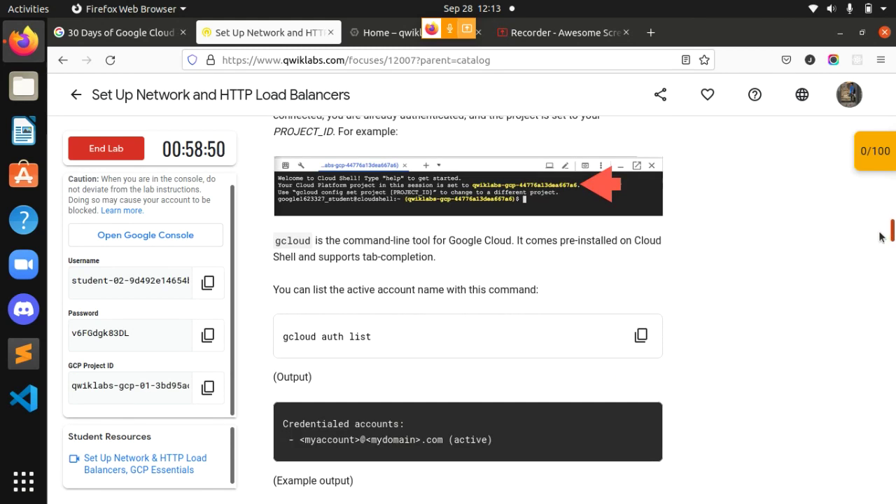
left_click(399, 33)
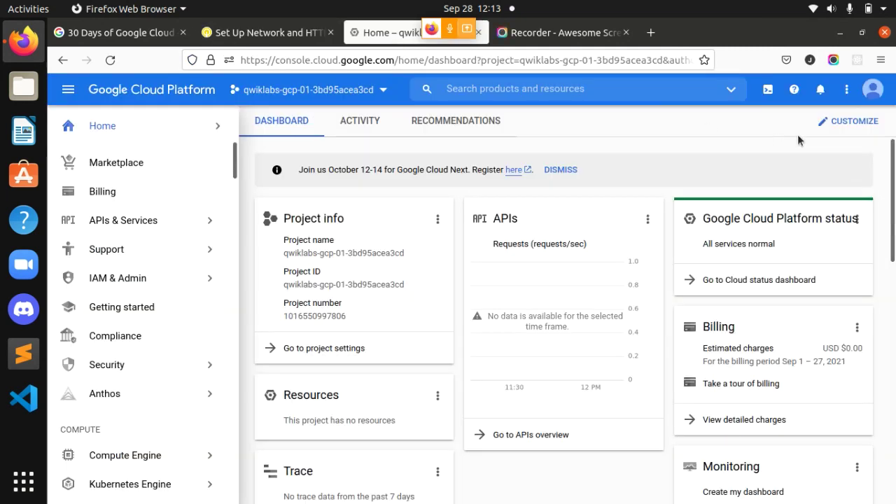
left_click(770, 91)
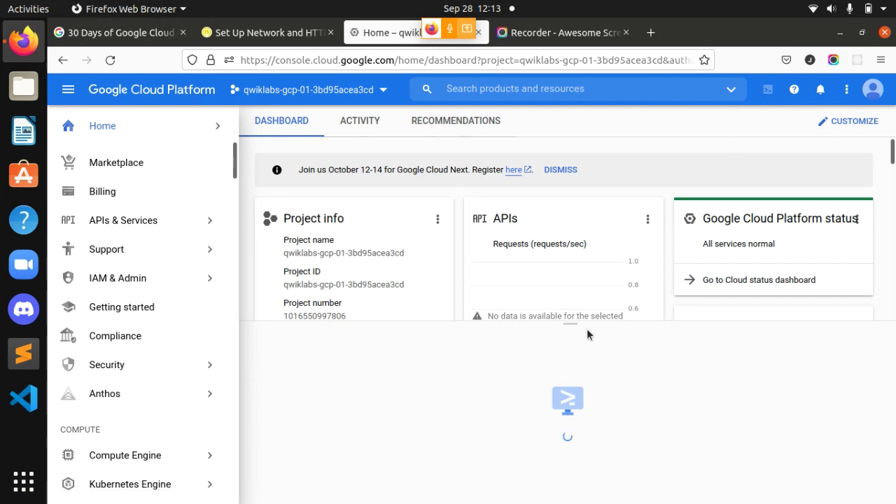
left_click(399, 468)
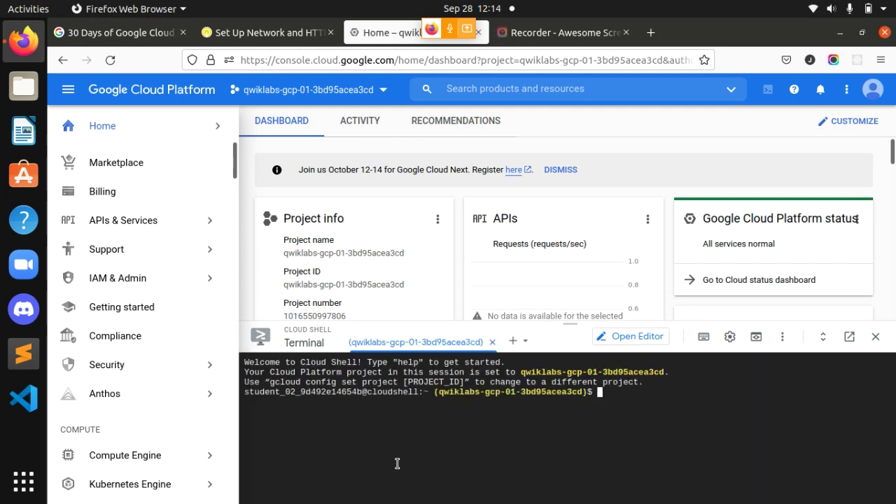
Copy the lab command gcloud auth list, run it in Cloud Shell, and authorize the credentials request
left_click(270, 34)
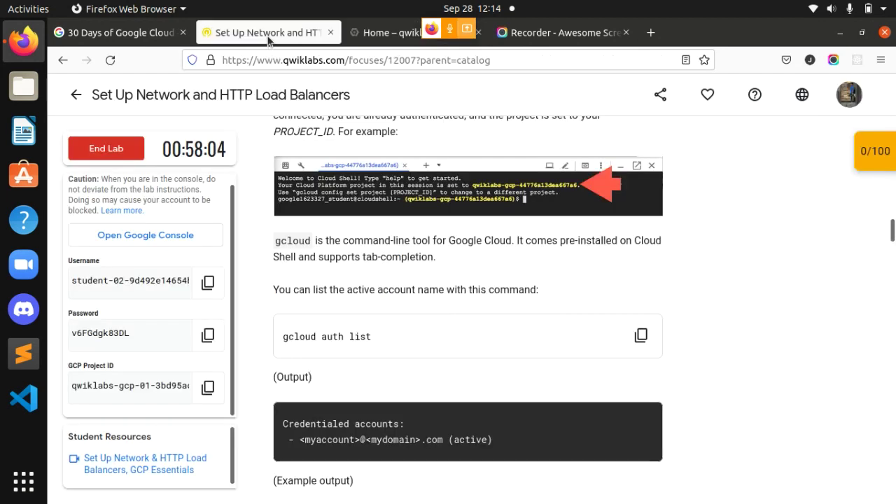
left_click(638, 336)
key("ctrl+Tab")
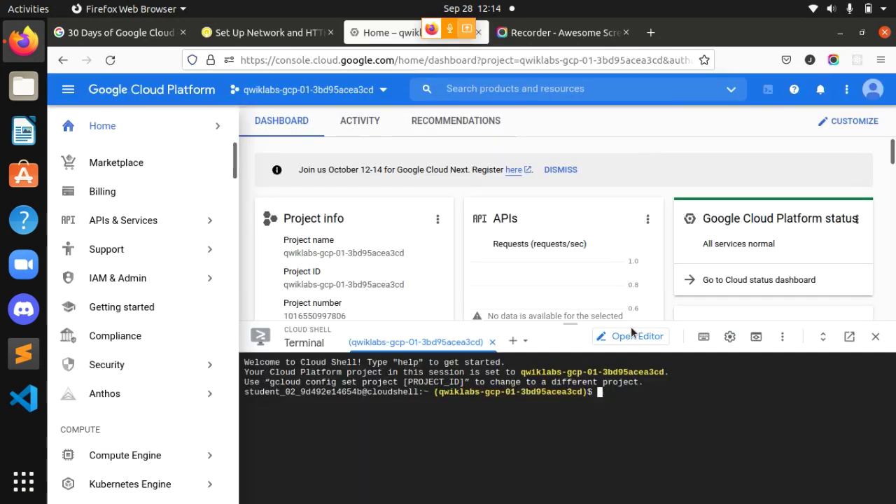
key("ctrl+v")
key("Return")
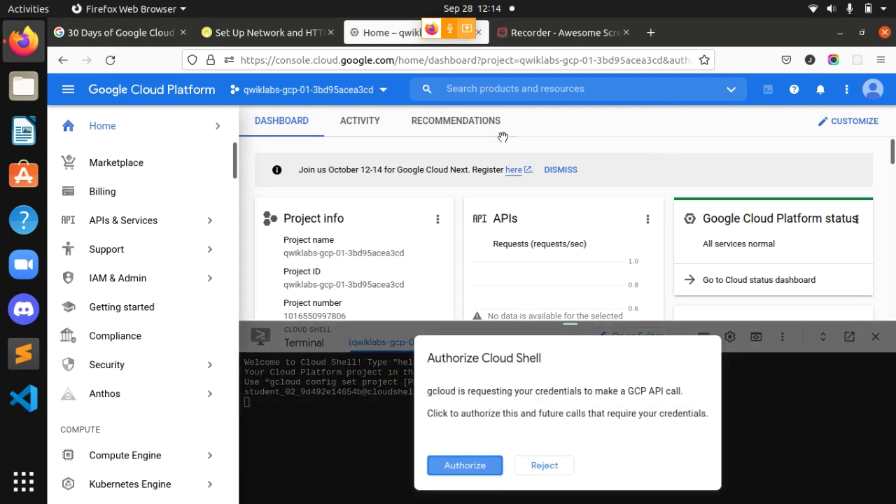
left_click(456, 462)
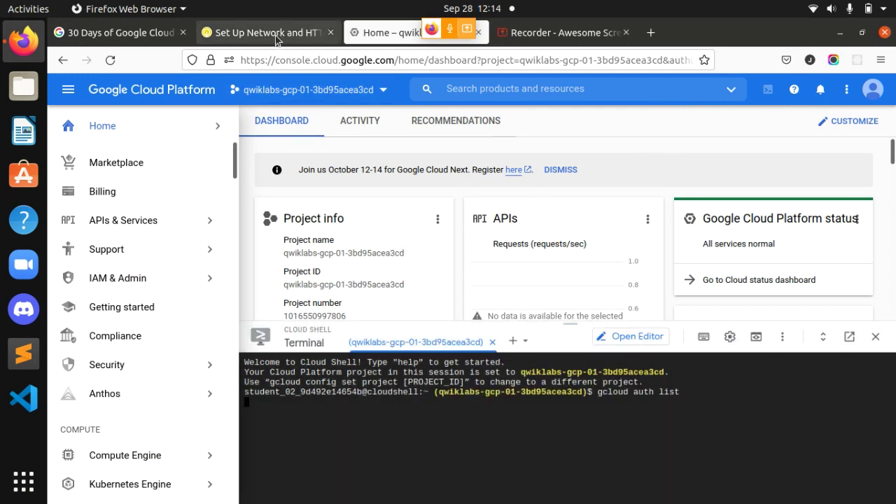
Copy the lab command gcloud config list project and run it in Cloud Shell
left_click(277, 40)
scroll(891, 241, "down", 1)
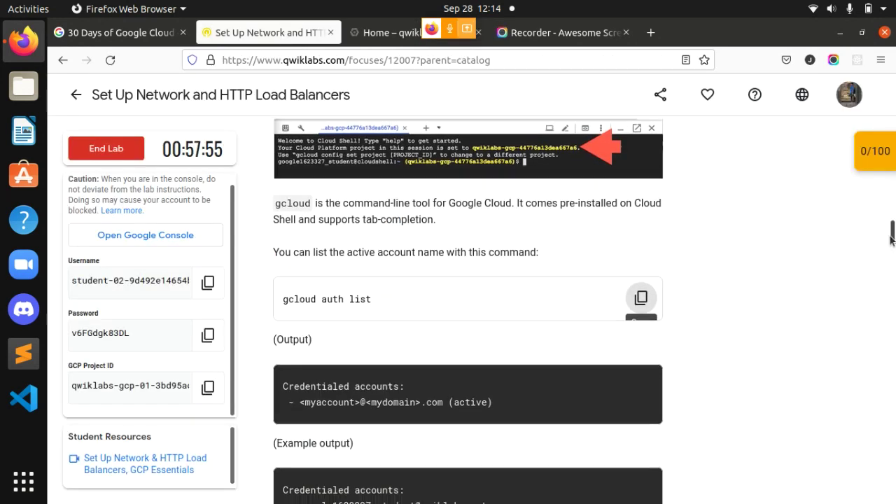
scroll(760, 324, "down", 8)
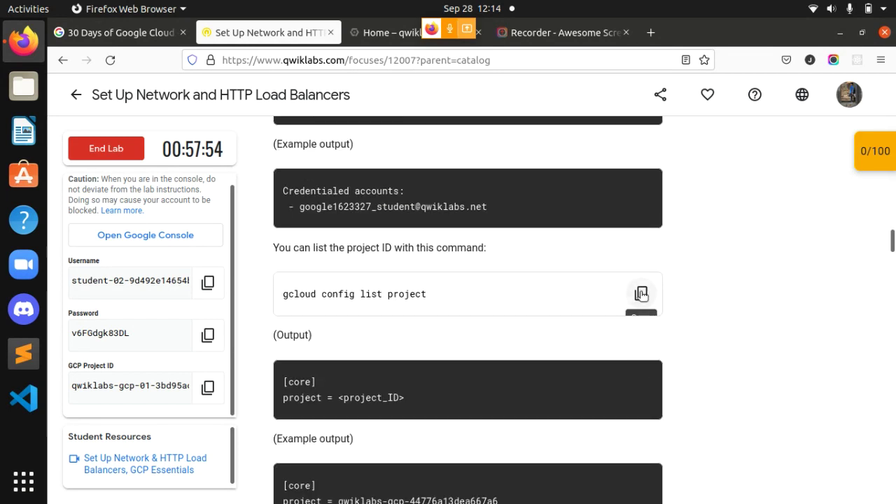
left_click(641, 299)
left_click(385, 32)
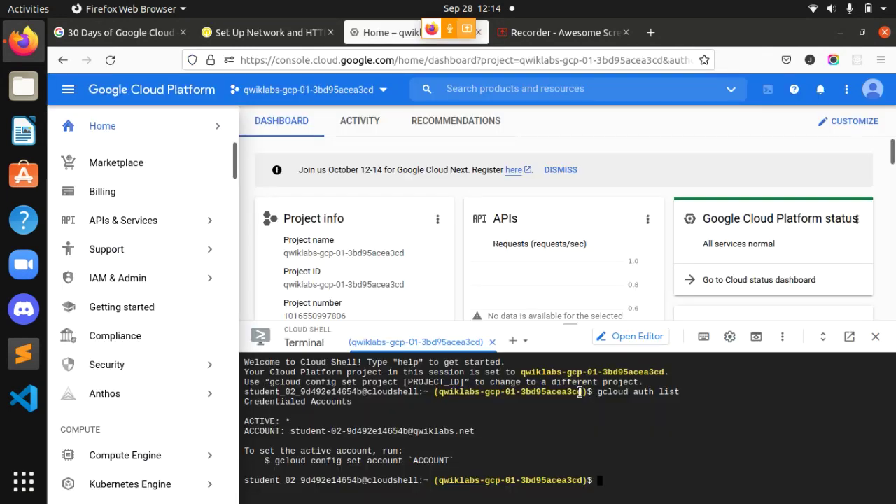
key("ctrl+v")
key("Return")
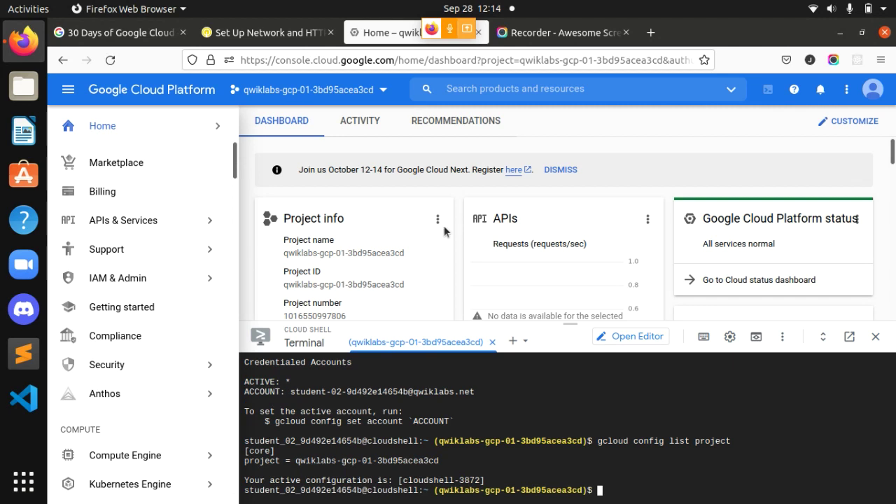
Copy the Task 1 default zone command and run gcloud config set compute/zone us-central1-a in Cloud Shell
left_click(266, 33)
scroll(812, 353, "down", 5)
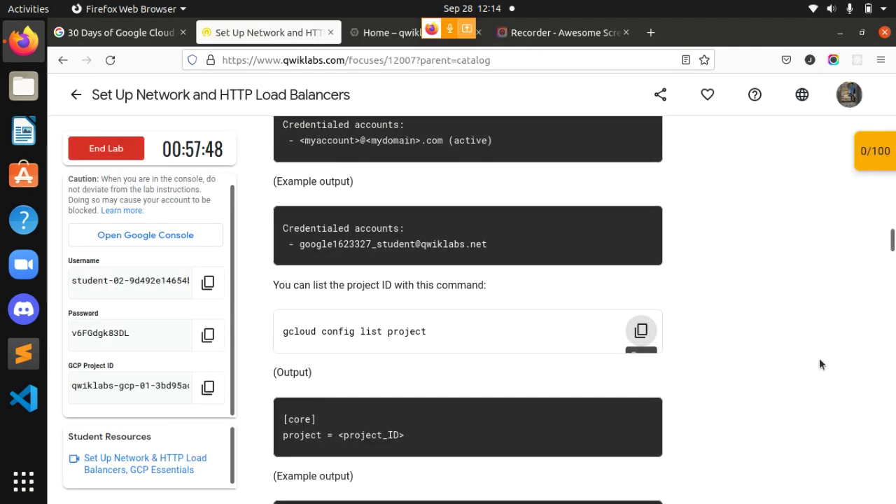
scroll(805, 345, "down", 3)
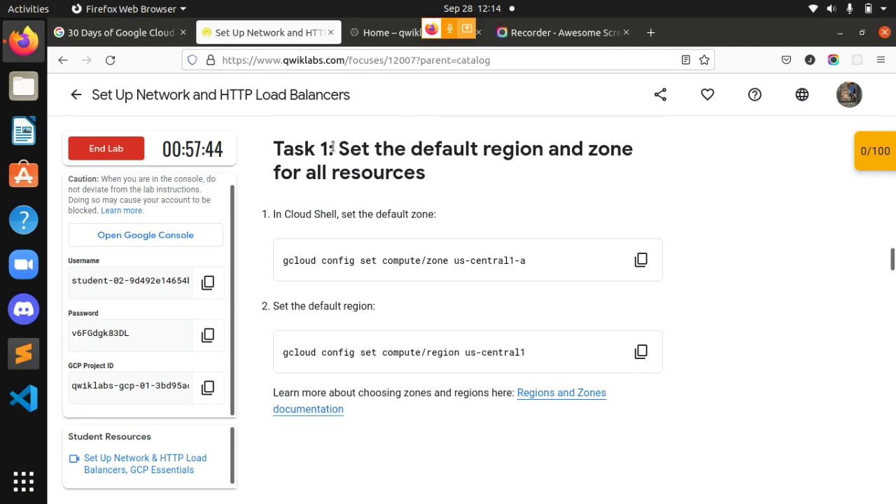
left_click_drag(331, 148, 431, 180)
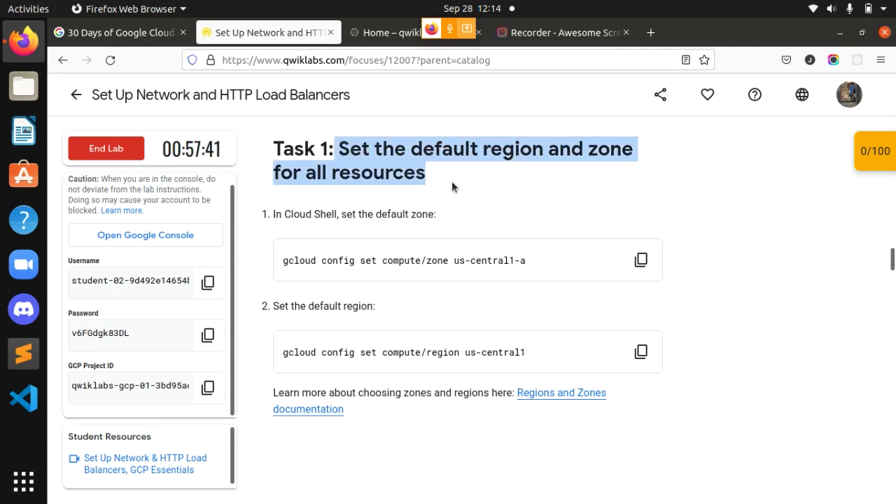
left_click(451, 181)
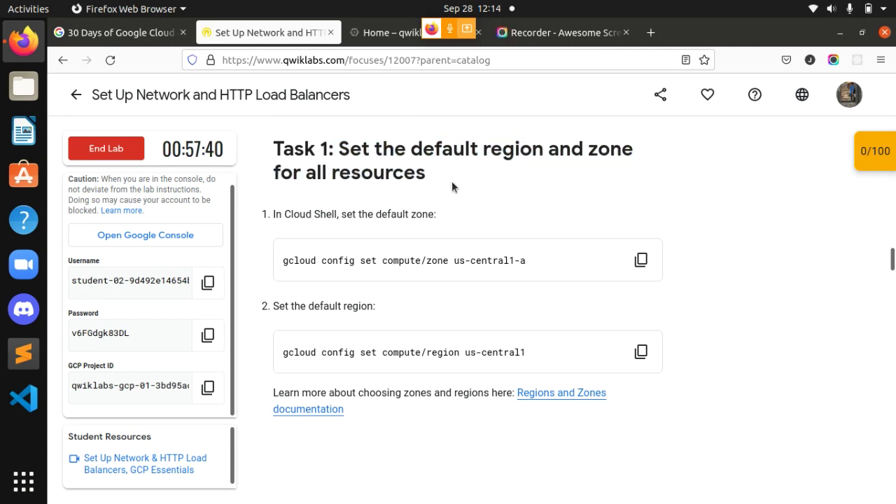
left_click(639, 271)
left_click(384, 32)
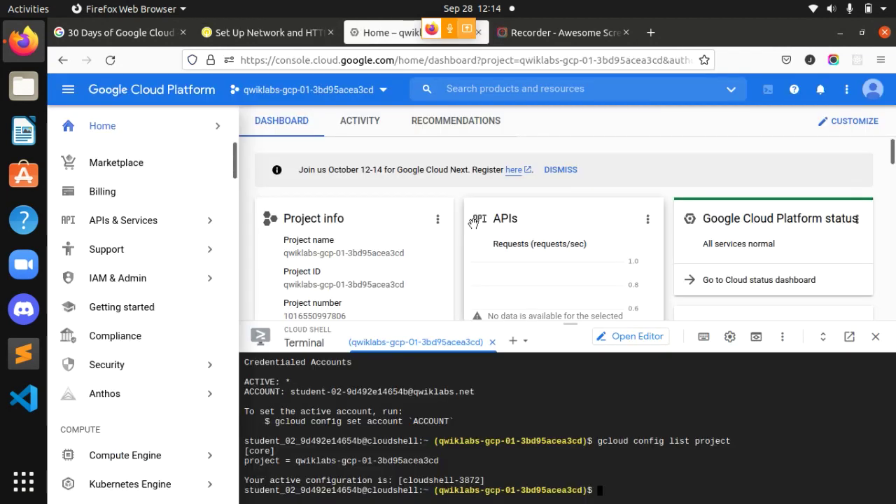
key("ctrl+v")
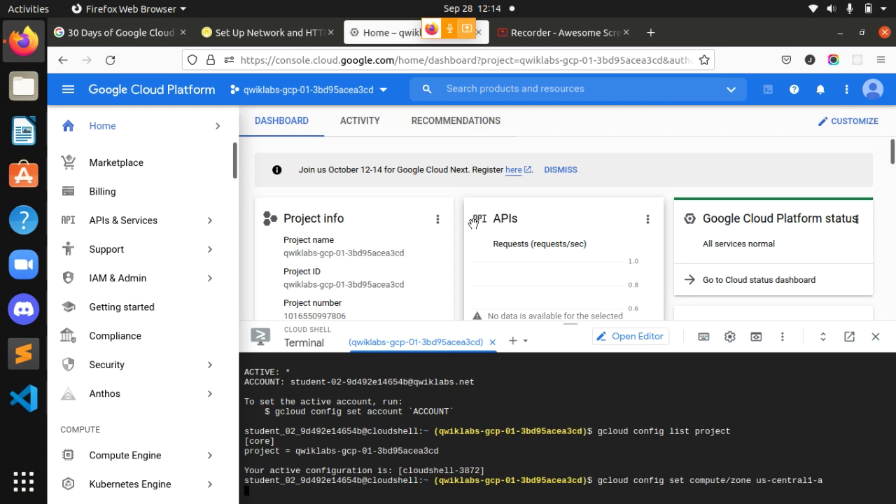
Copy the default region command from the lab and run gcloud config set compute/region us-central1 in Cloud Shell
left_click(317, 33)
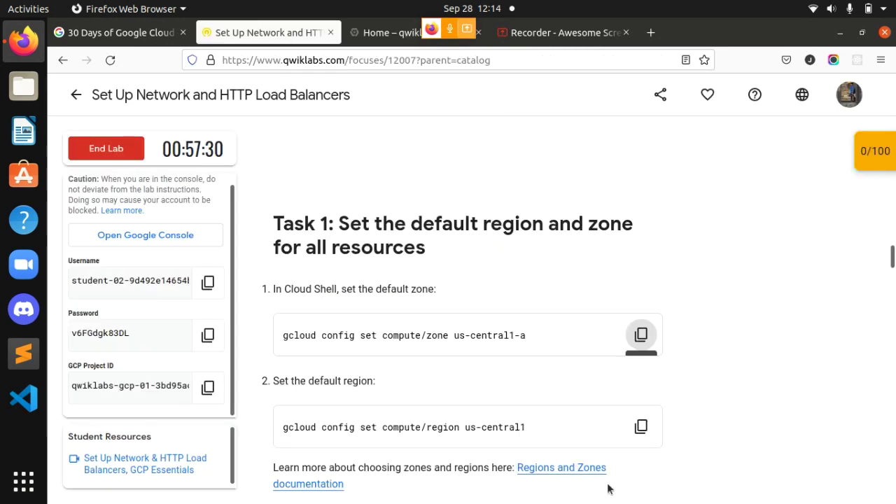
left_click(644, 438)
left_click(385, 32)
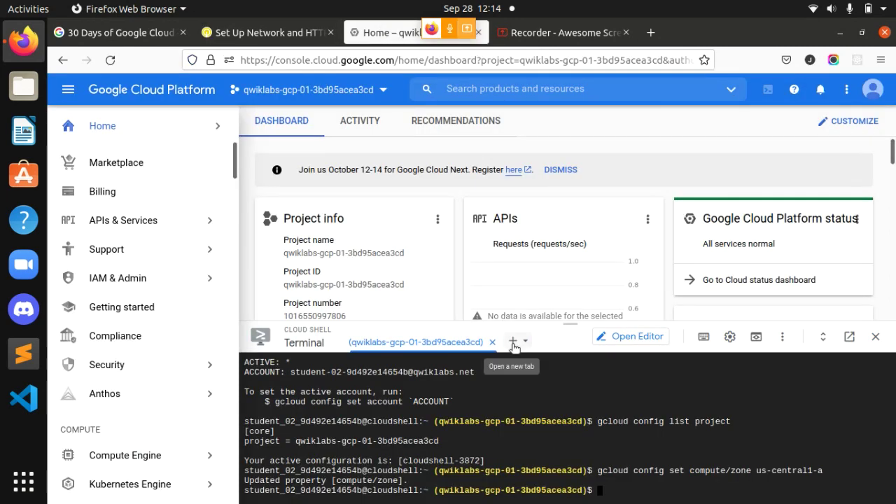
key("ctrl+v")
key("Return")
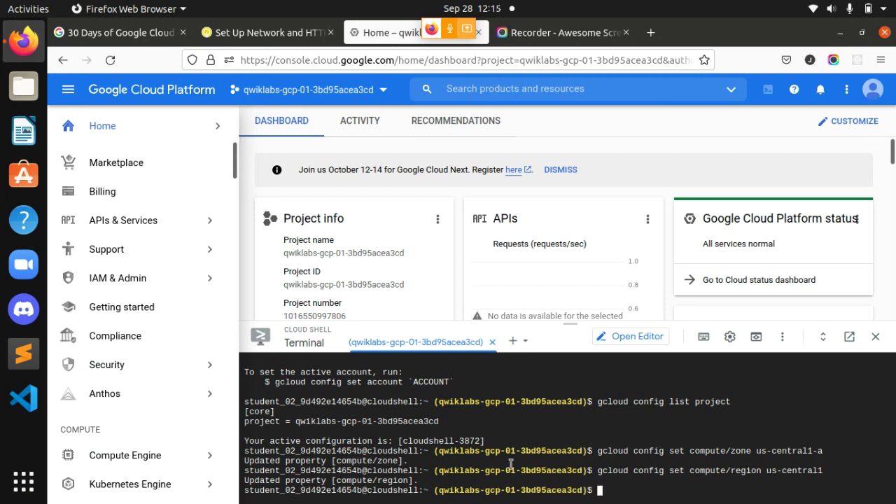
Copy the Task 2 command for VM instance www1 and run it in Cloud Shell to create the Apache web server
left_click(251, 28)
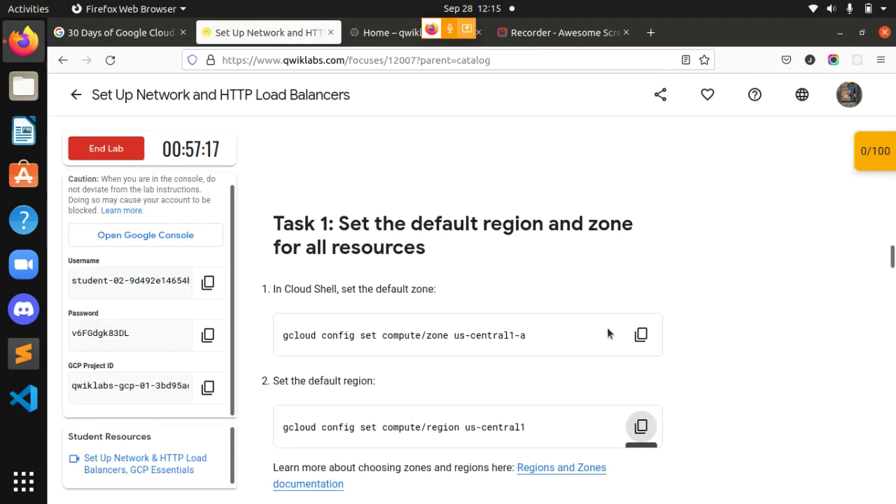
scroll(626, 423, "down", 5)
scroll(618, 415, "down", 3)
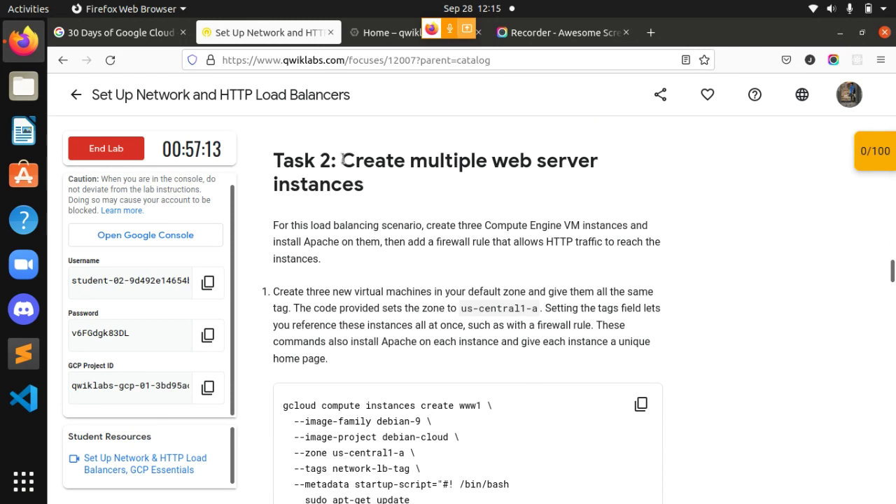
left_click_drag(341, 161, 391, 175)
left_click(396, 183)
scroll(552, 369, "down", 4)
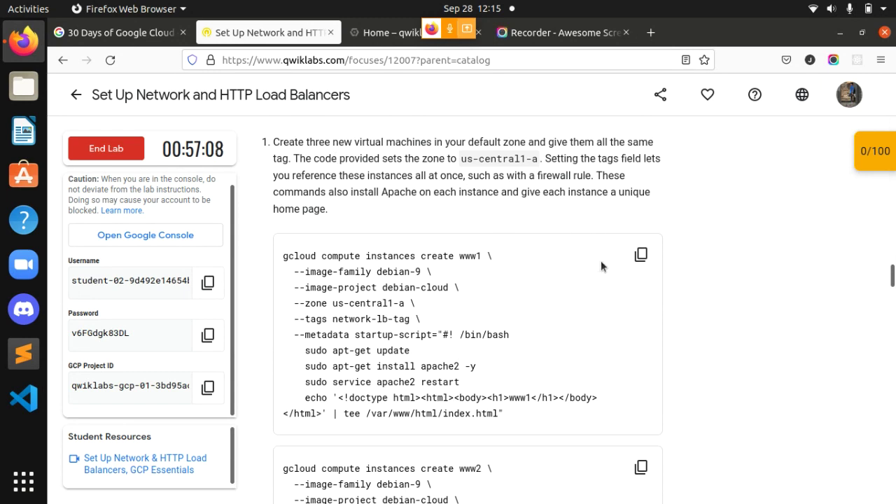
left_click(631, 256)
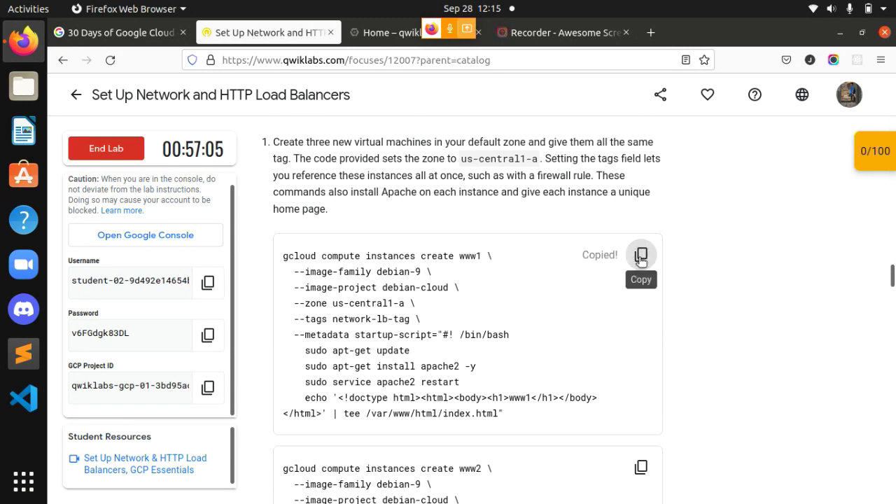
left_click(389, 32)
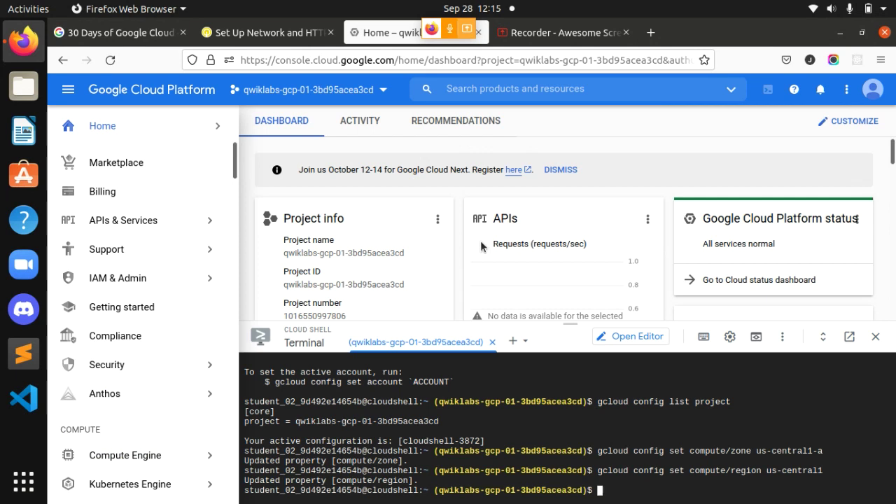
key("ctrl+v")
key("Return")
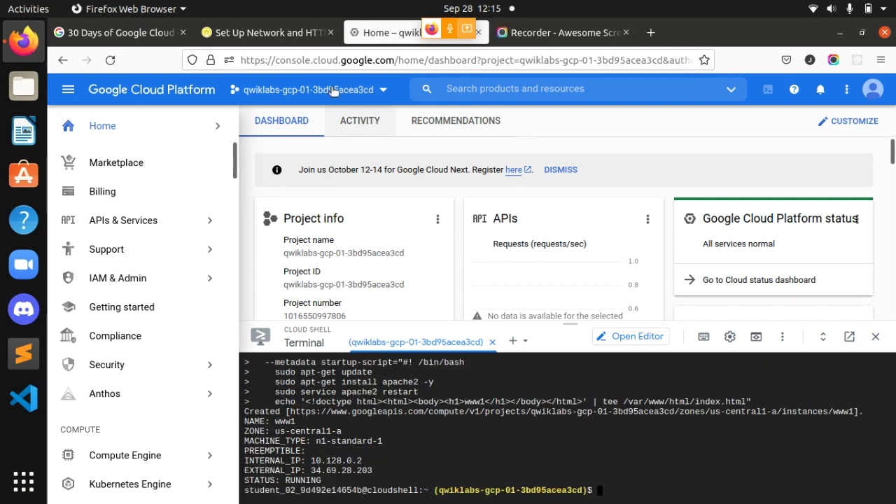
Copy the lab's gcloud compute instances create www2 command and run it in Cloud Shell
left_click(265, 32)
scroll(670, 429, "down", 2)
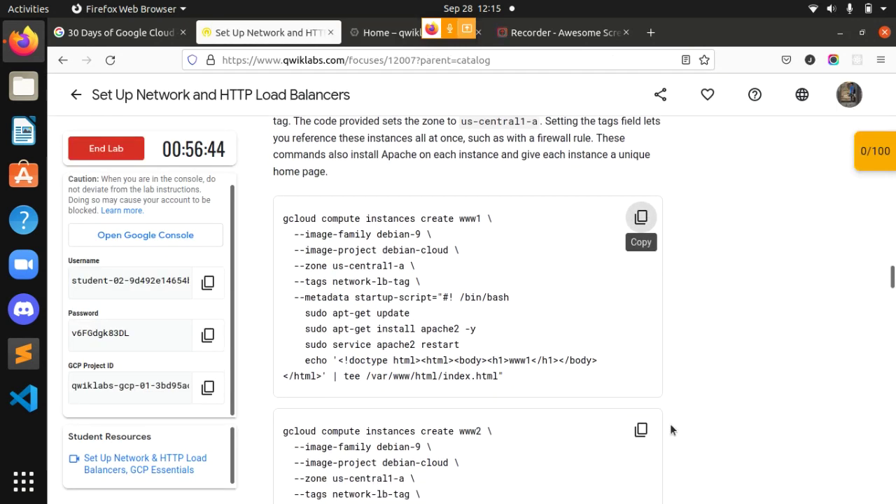
scroll(670, 425, "down", 3)
left_click(643, 208)
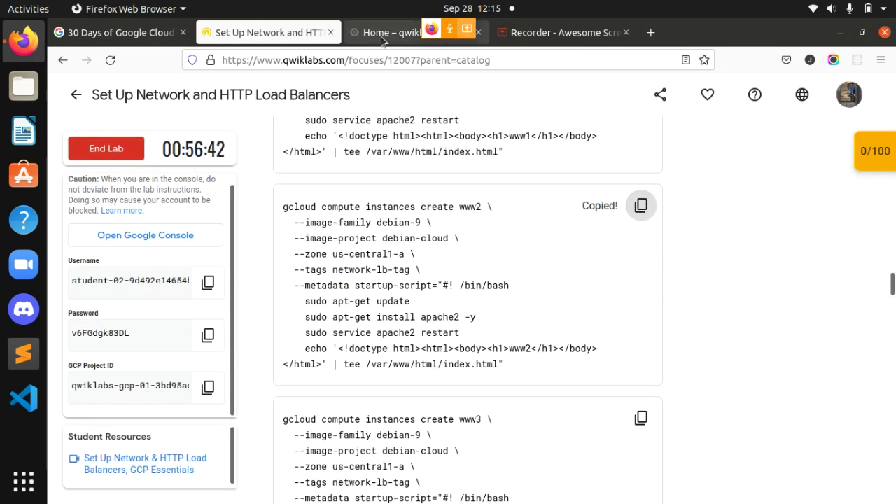
left_click(382, 32)
key("ctrl+v")
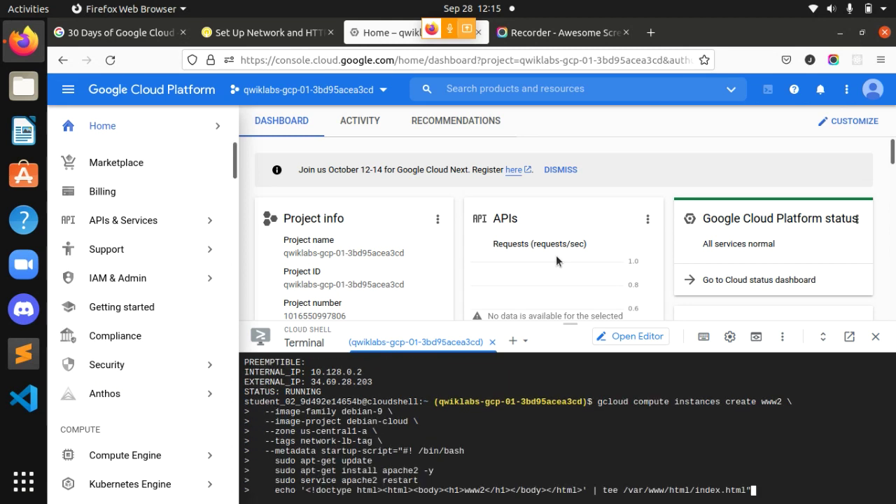
key("Return")
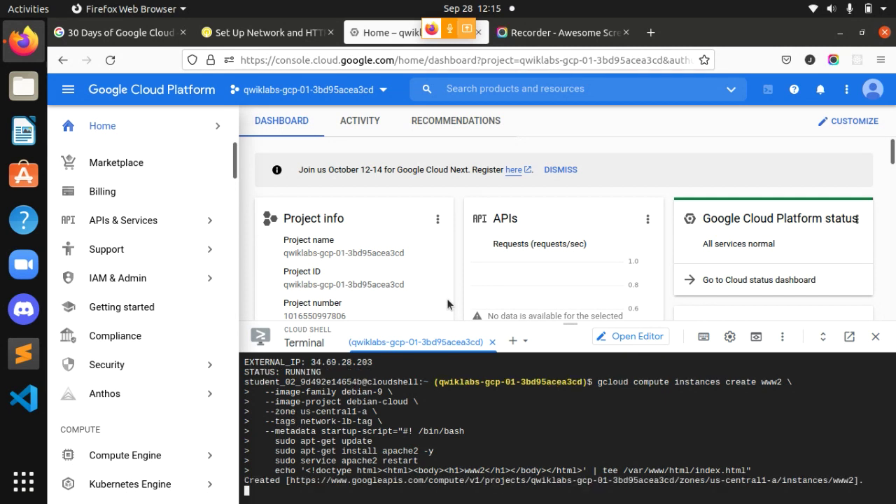
Copy the lab's gcloud compute instances create www3 command and run it in Cloud Shell
left_click(264, 33)
scroll(686, 367, "down", 5)
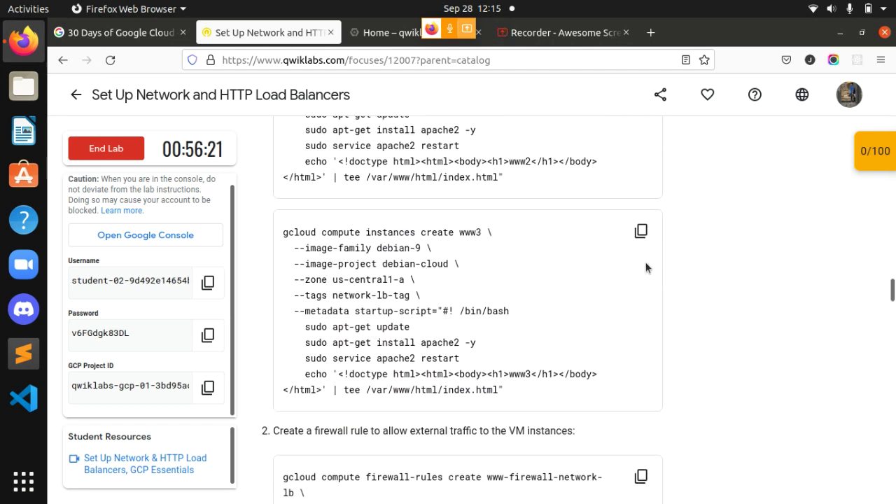
left_click(641, 233)
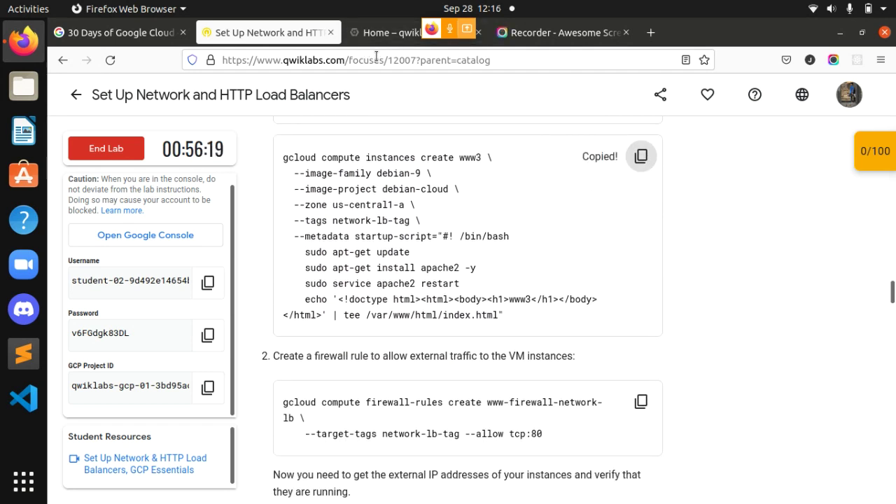
left_click(385, 35)
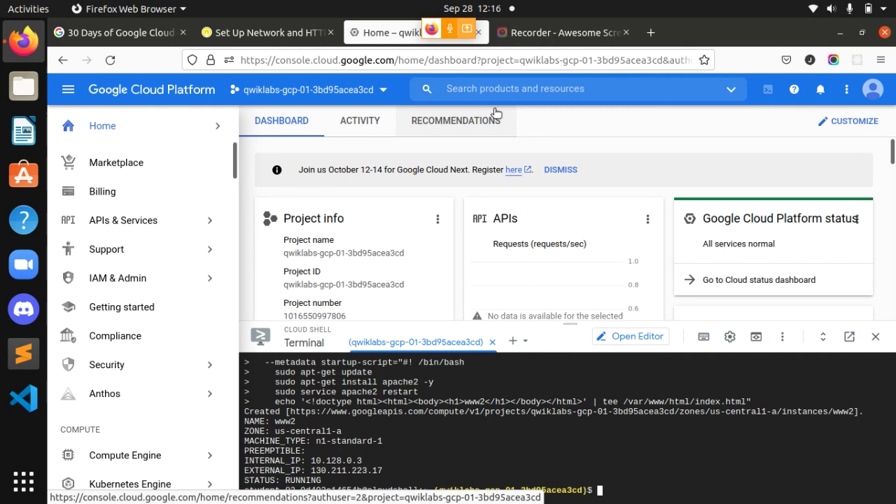
key("ctrl+v")
key("Return")
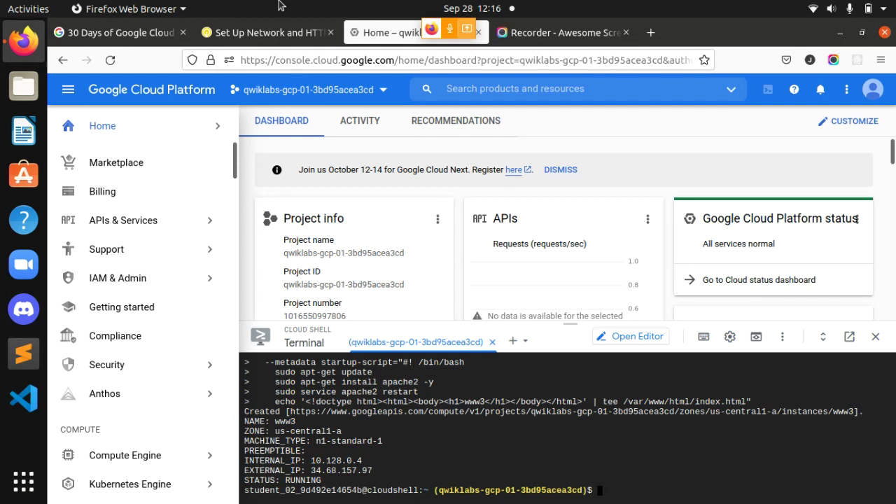
Copy and run the lab command creating firewall rule www-firewall-network-lb with target tag network-lb-tag, allowing tcp:80
left_click(308, 32)
scroll(749, 396, "down", 4)
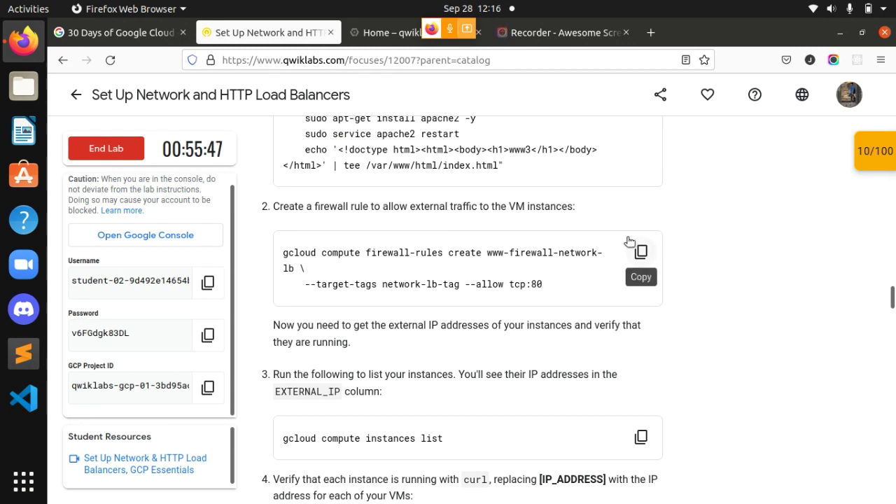
scroll(626, 237, "down", 1)
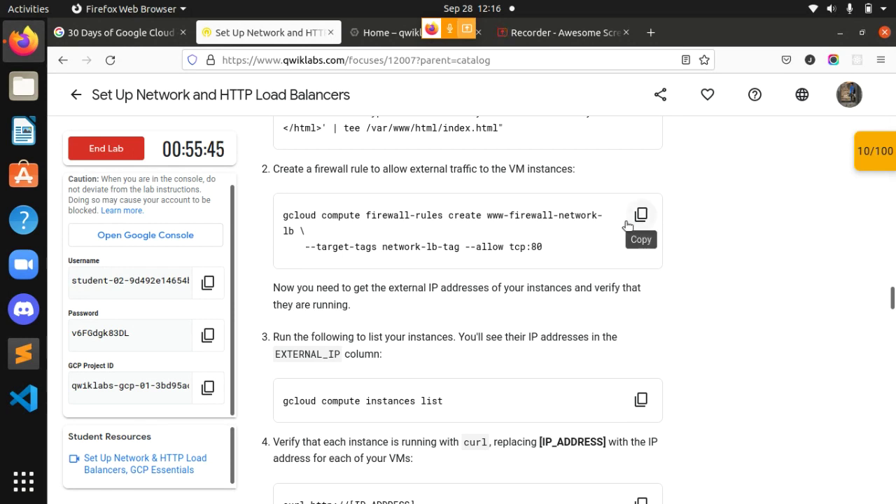
left_click(630, 221)
left_click(399, 32)
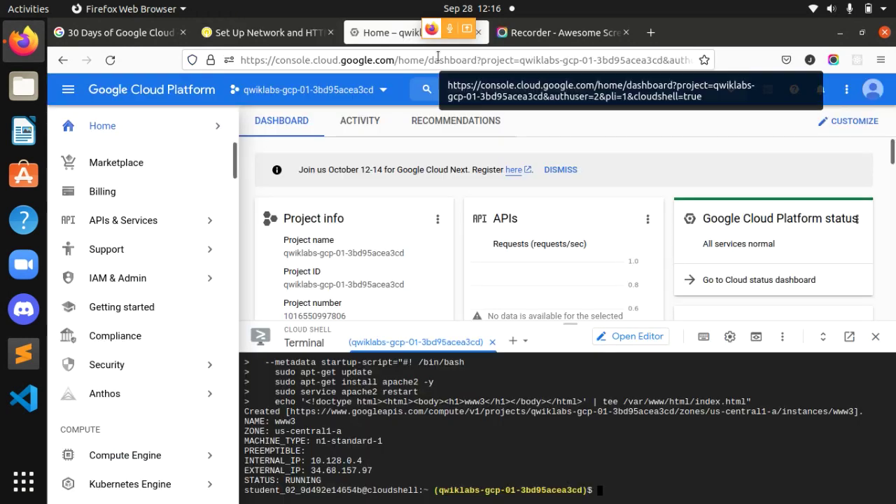
key("ctrl+v")
key("Return")
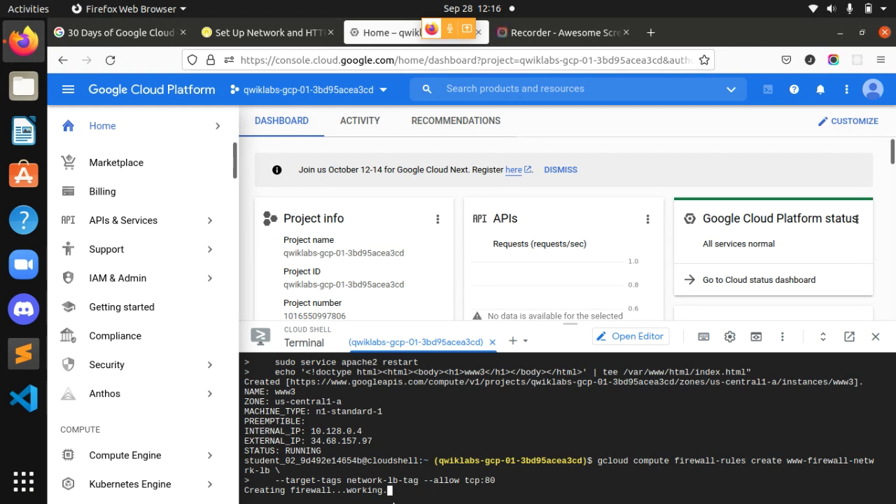
Copy the lab's gcloud compute instances list command and run it in Cloud Shell to list the VM instances
left_click(282, 35)
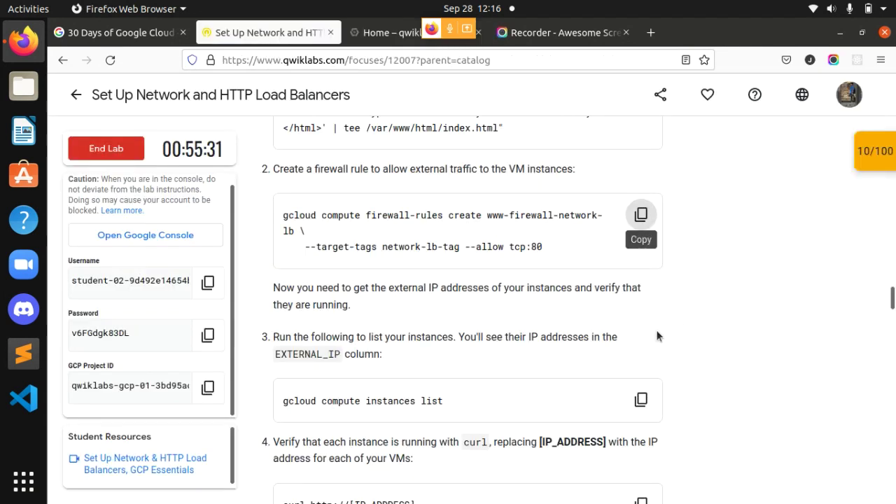
scroll(654, 356, "down", 1)
scroll(643, 357, "down", 2)
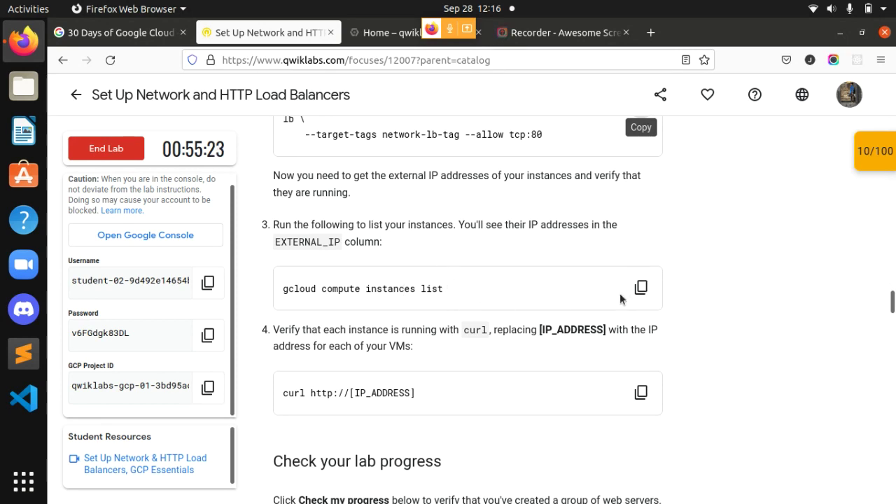
left_click(642, 287)
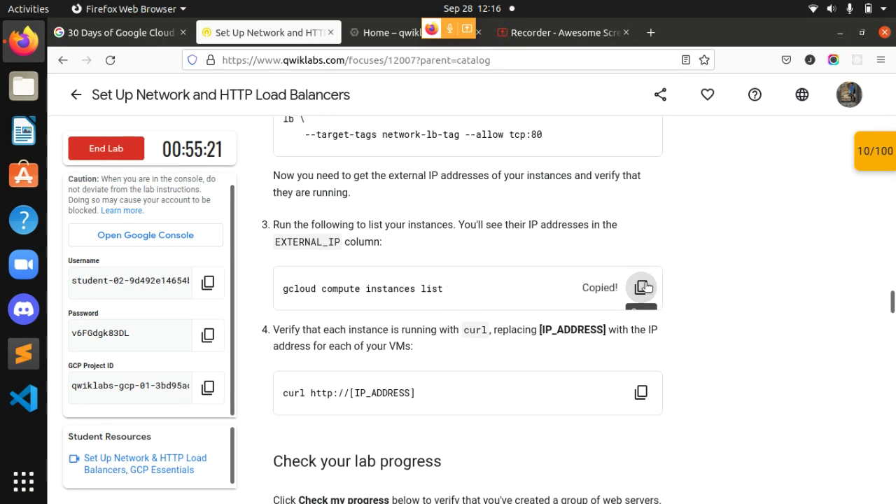
left_click(392, 32)
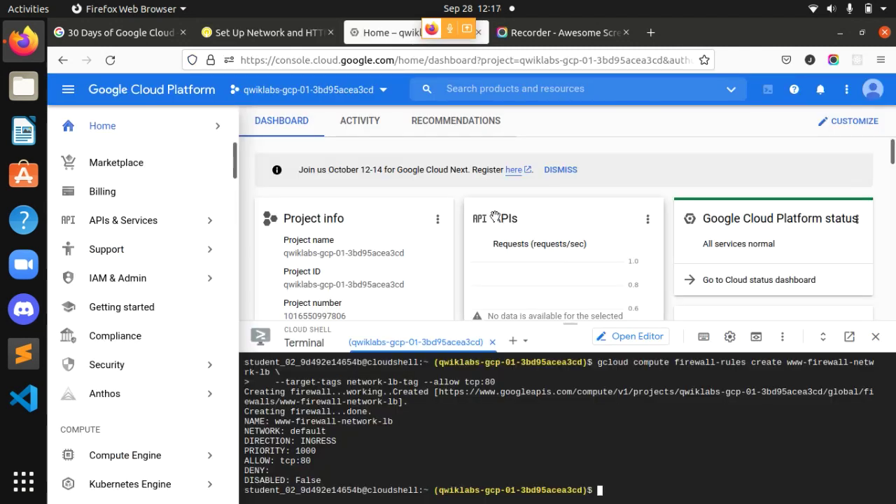
key("ctrl+v")
key("Return")
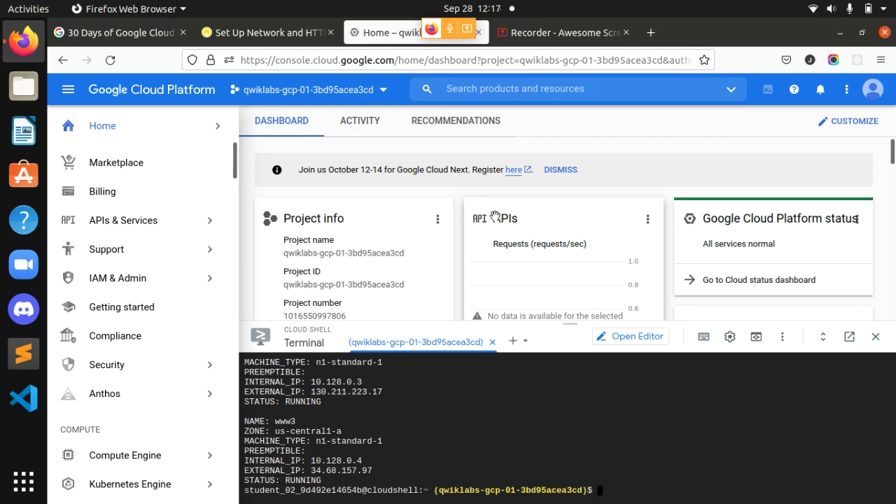
left_click_drag(378, 470, 314, 468)
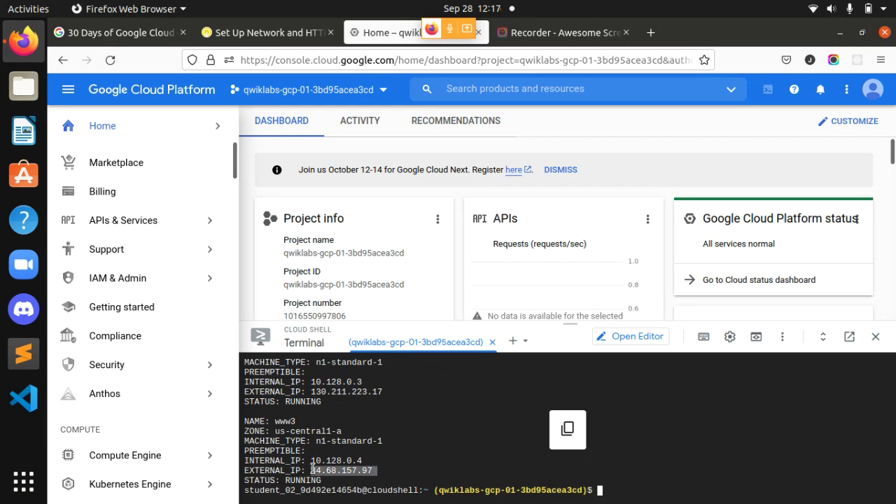
right_click(314, 469)
left_click(350, 325)
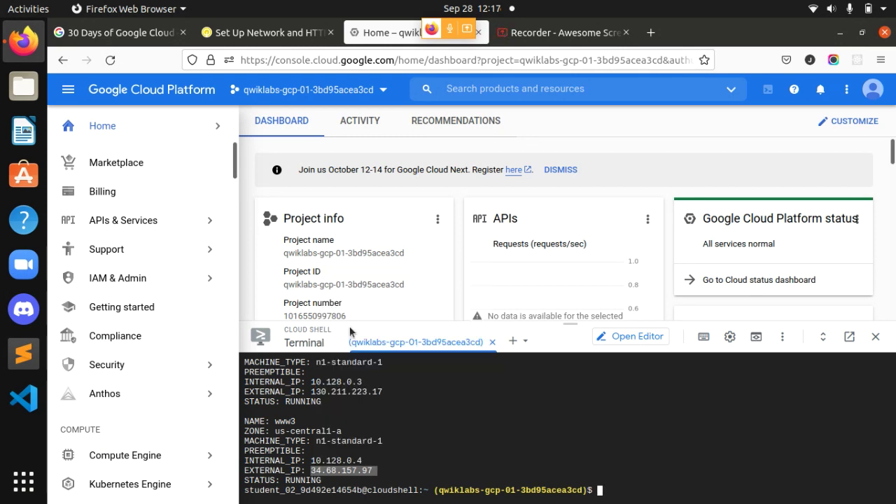
left_click(266, 32)
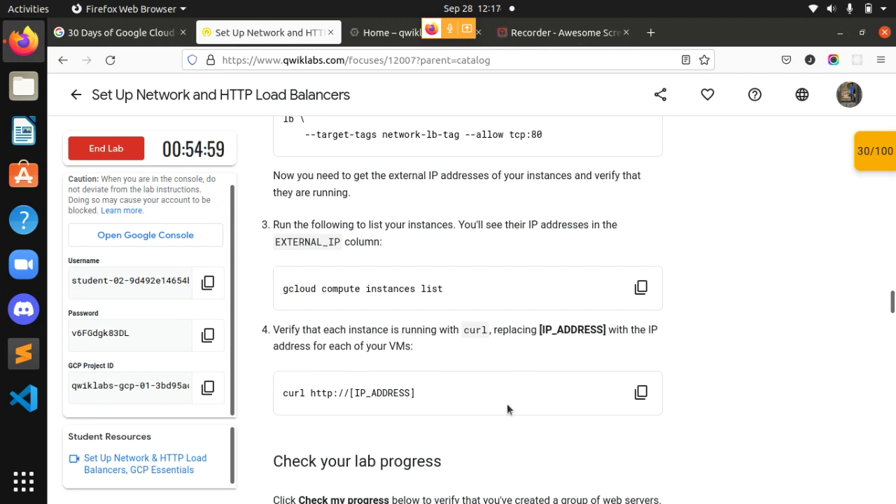
left_click(643, 393)
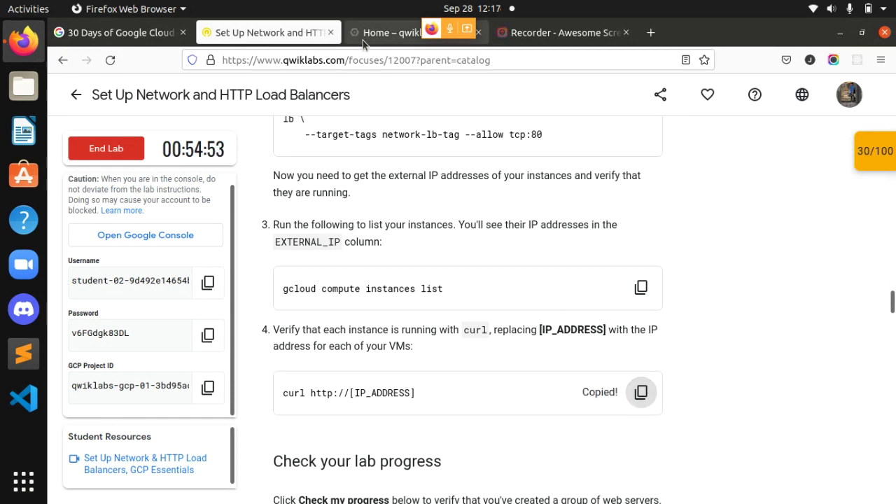
left_click(389, 33)
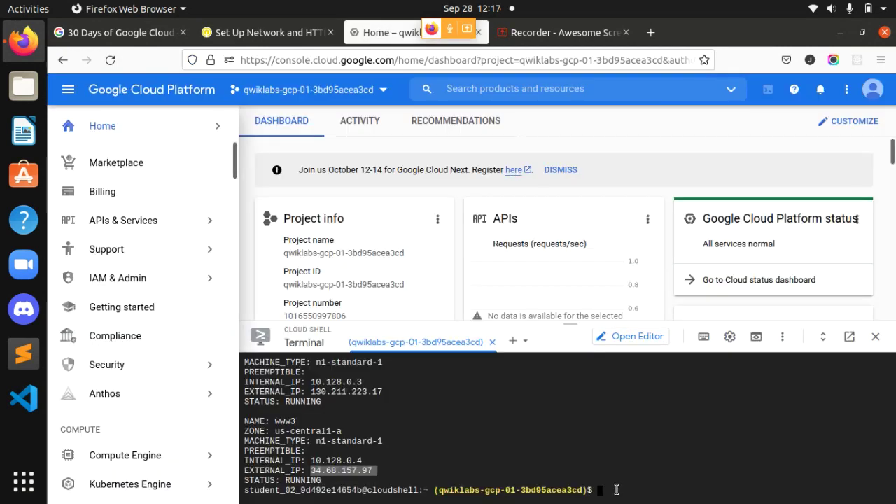
key("ctrl+v")
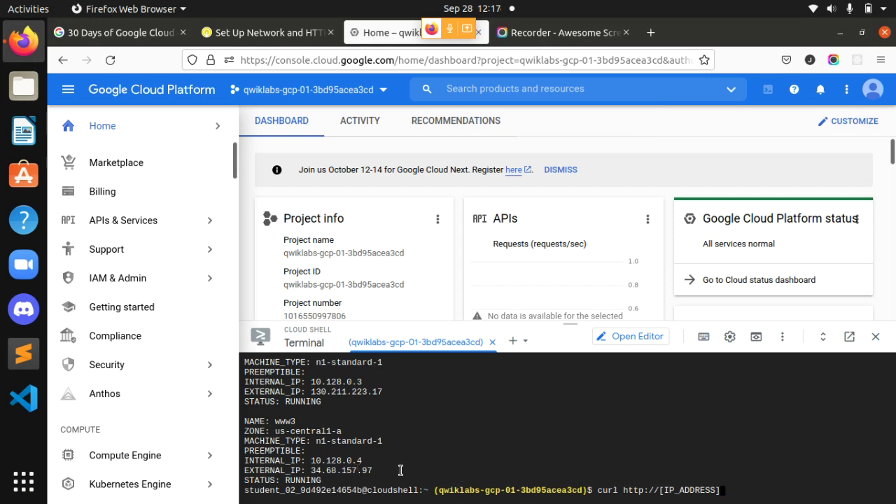
Replace the [IP_ADDRESS] placeholder with www3's external IP 34.68.157.97, copied from the instance list, and run the curl command
left_click_drag(383, 470, 311, 470)
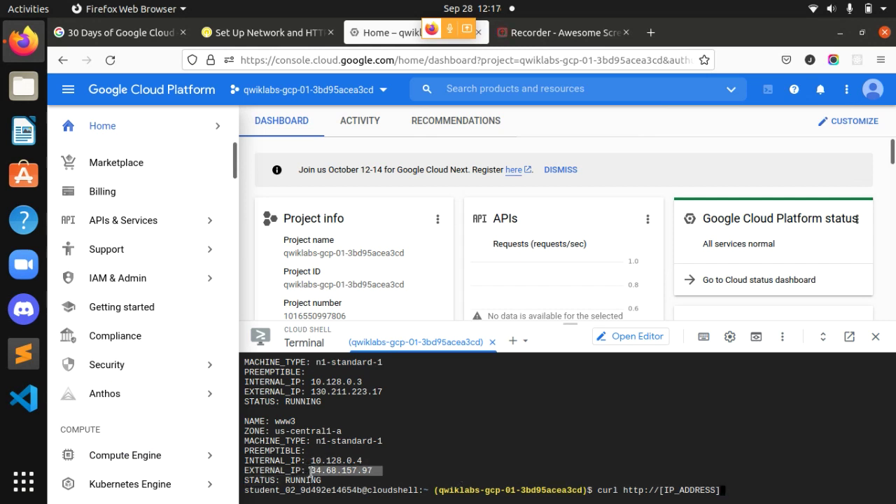
right_click(365, 470)
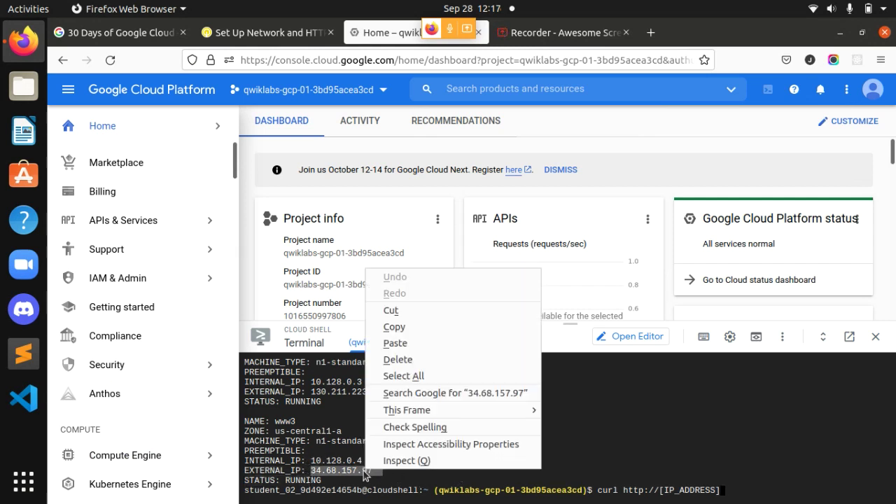
left_click(408, 327)
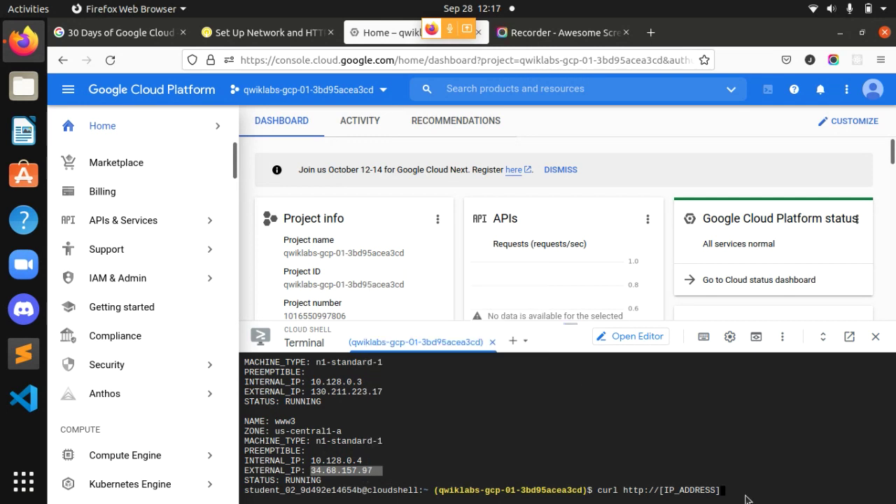
key("BackSpace")
key("BackSpace")
key("BackSpace")
key("BackSpace")
key("BackSpace")
key("BackSpace")
key("BackSpace")
key("BackSpace")
key("BackSpace")
key("BackSpace")
key("BackSpace")
key("BackSpace")
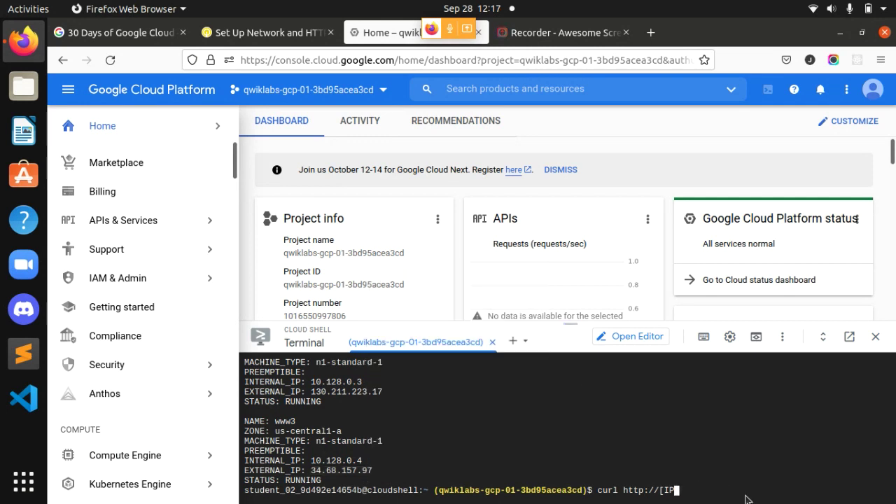
key("ctrl+v")
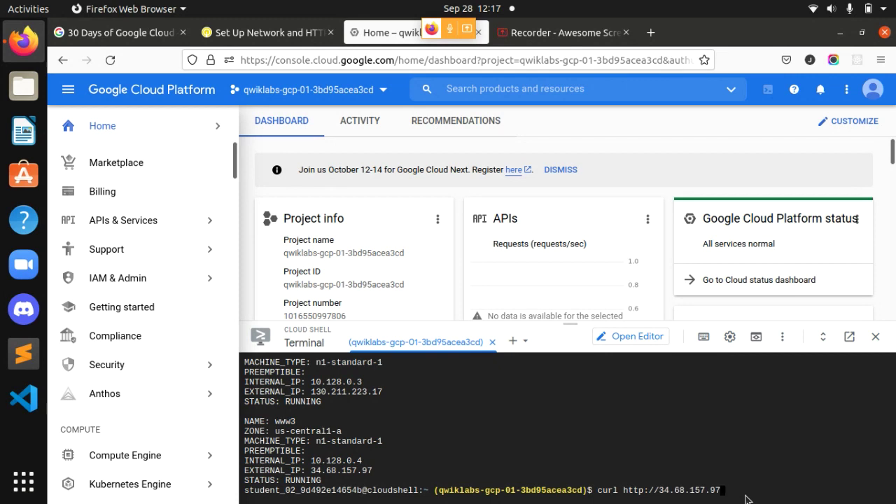
key("Return")
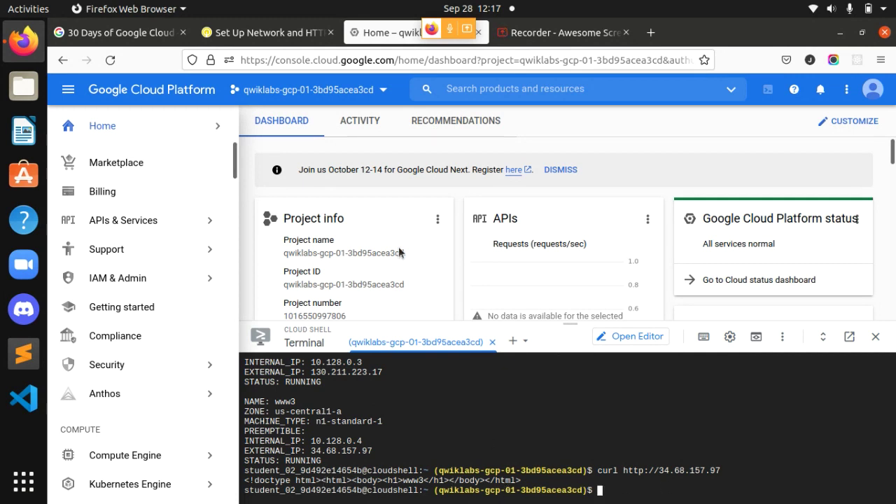
Return to the lab instructions and check the progress of the Create multiple web server instances task
left_click(268, 33)
scroll(665, 350, "down", 5)
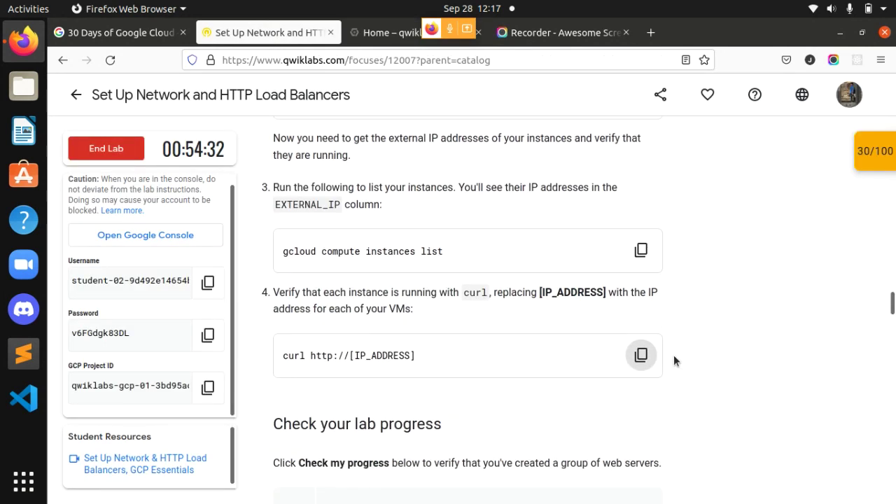
left_click(384, 343)
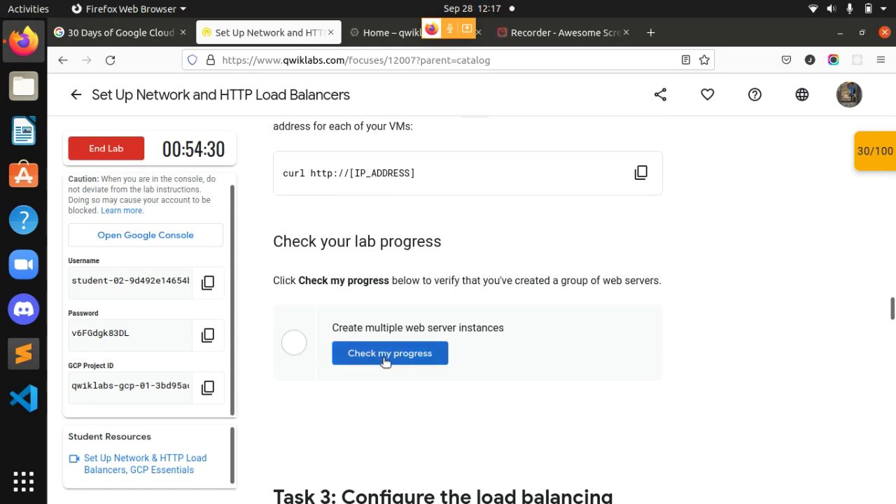
Copy the Task 3 command creating static external IP address network-lb-ip-1 in region us-central1 and run it in Cloud Shell
scroll(680, 366, "down", 3)
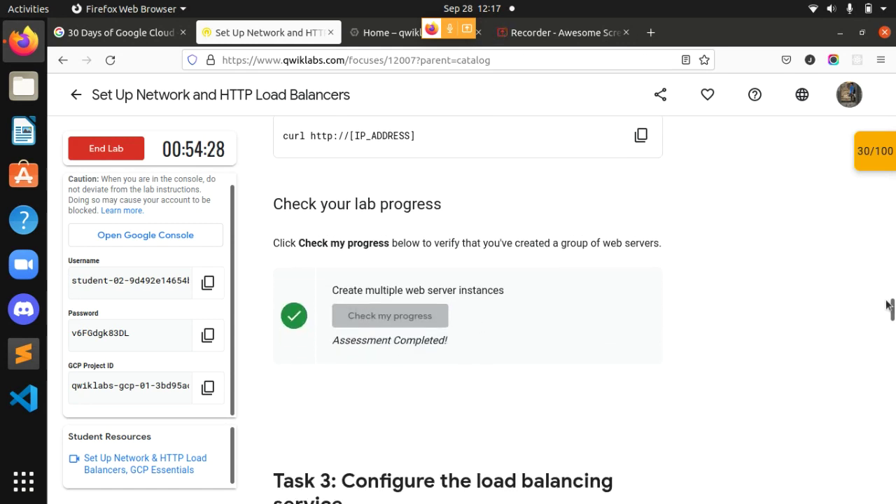
scroll(774, 341, "down", 10)
scroll(773, 340, "up", 5)
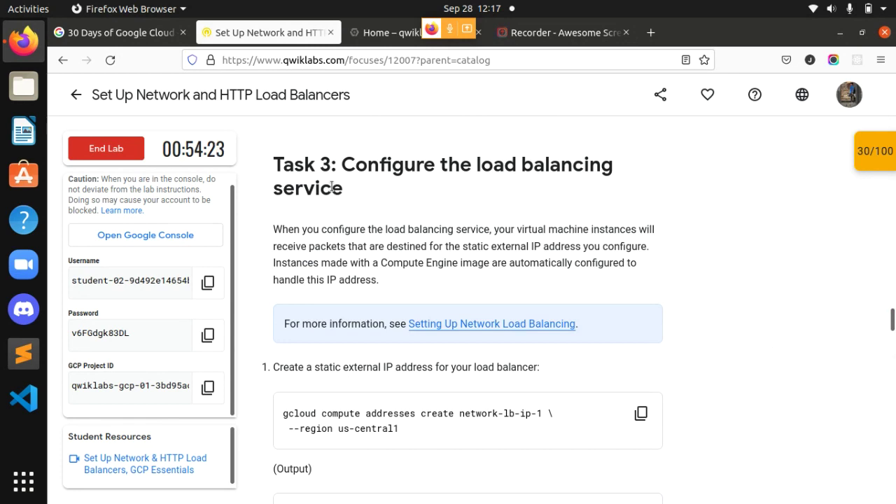
scroll(524, 436, "down", 5)
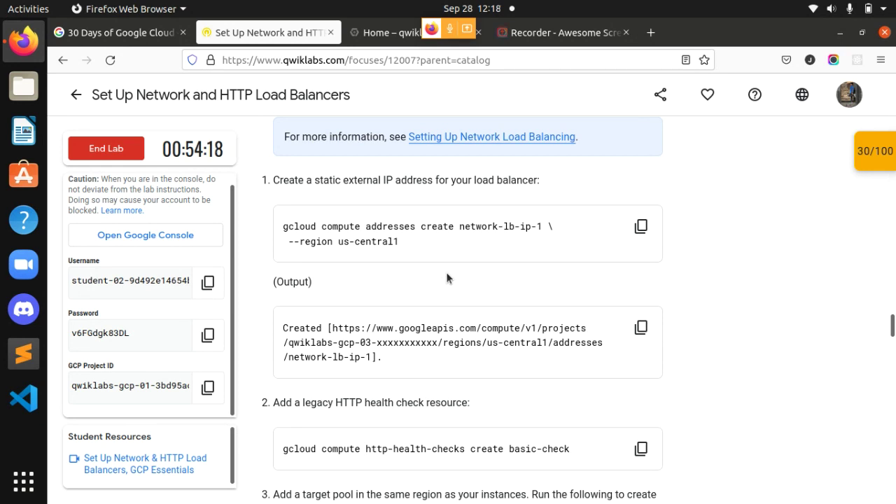
left_click(640, 226)
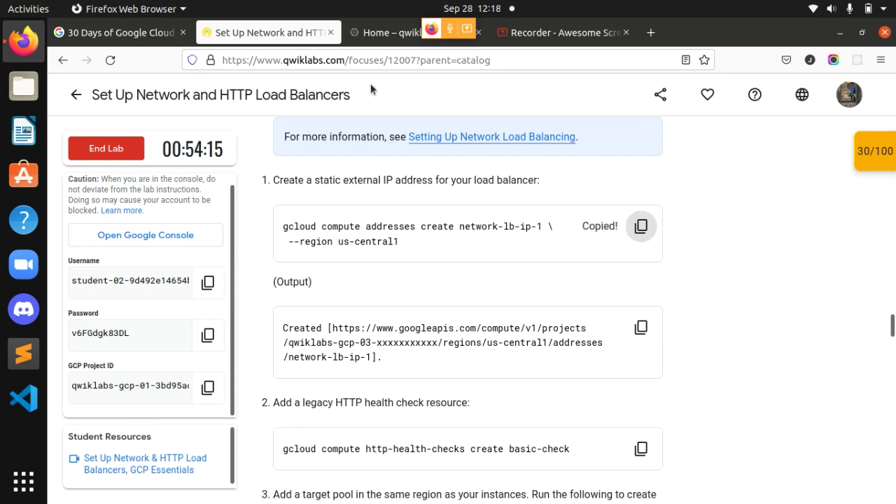
left_click(366, 40)
key("ctrl+v")
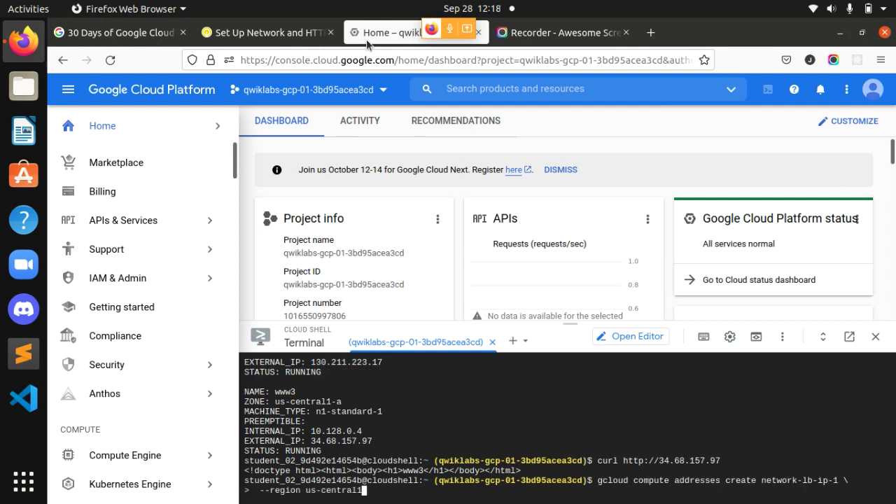
key("Return")
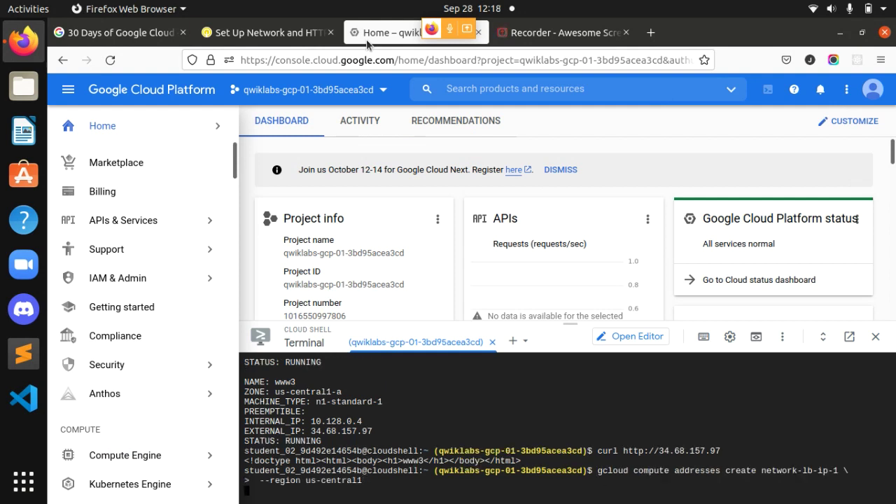
Copy the lab's gcloud compute http-health-checks create basic-check command and run it in Cloud Shell
left_click(264, 31)
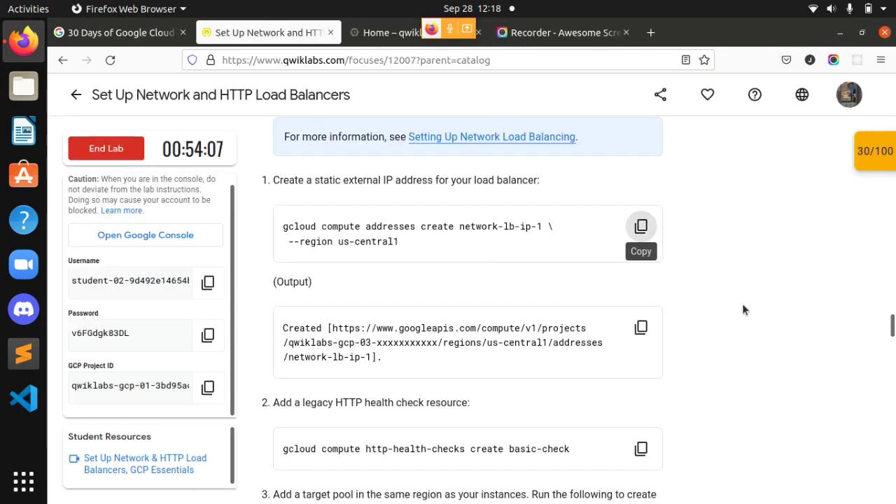
scroll(682, 339, "down", 2)
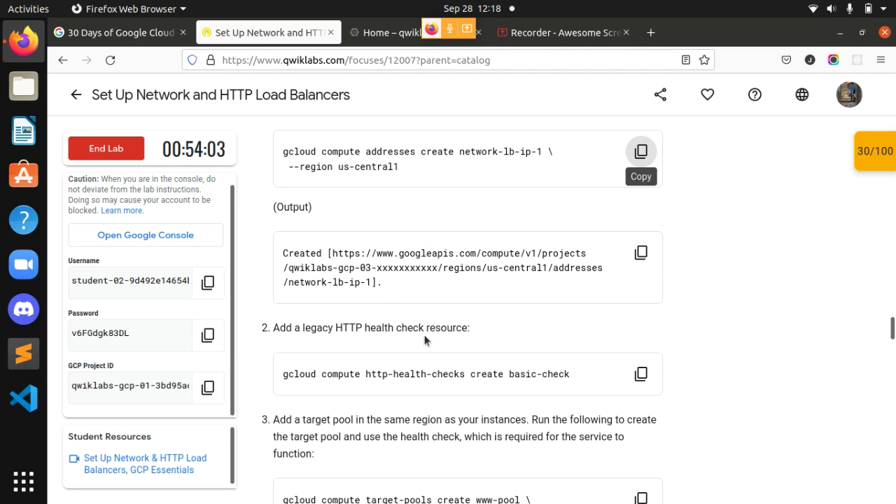
scroll(579, 377, "down", 2)
left_click(641, 299)
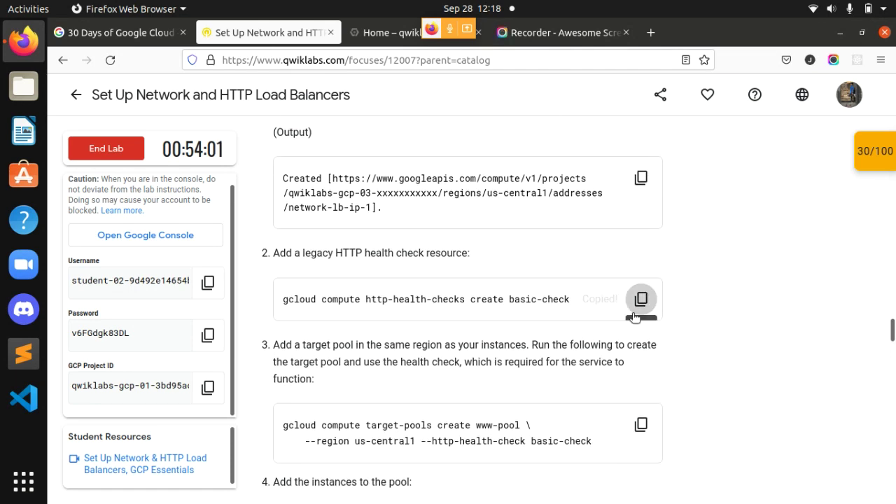
left_click(378, 40)
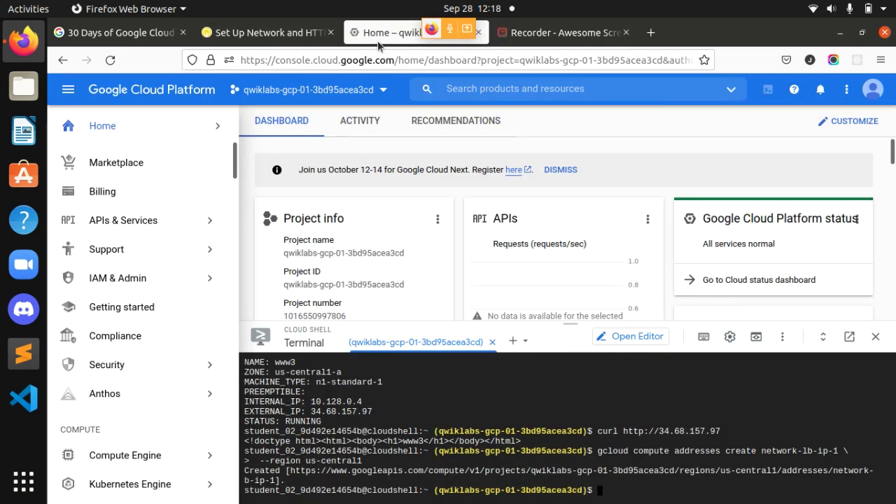
key("ctrl+v")
key("Return")
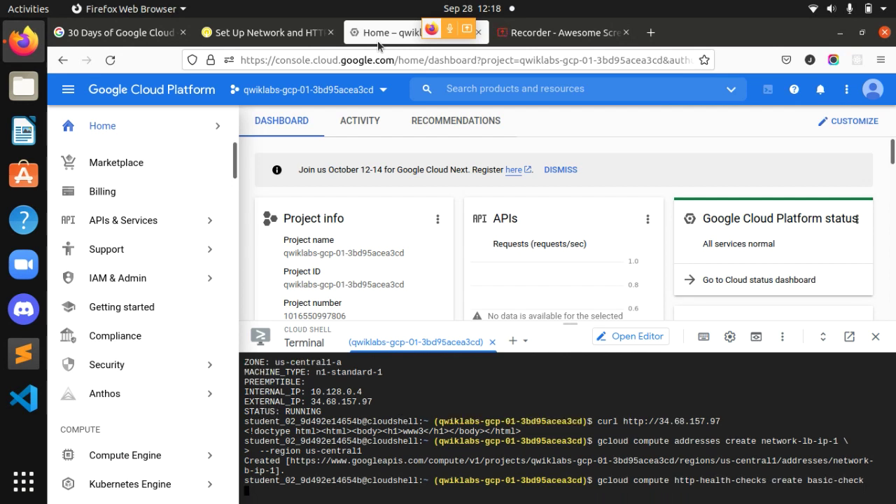
Copy and run the lab command creating target pool www-pool in region us-central1 with HTTP health check basic-check
left_click(238, 42)
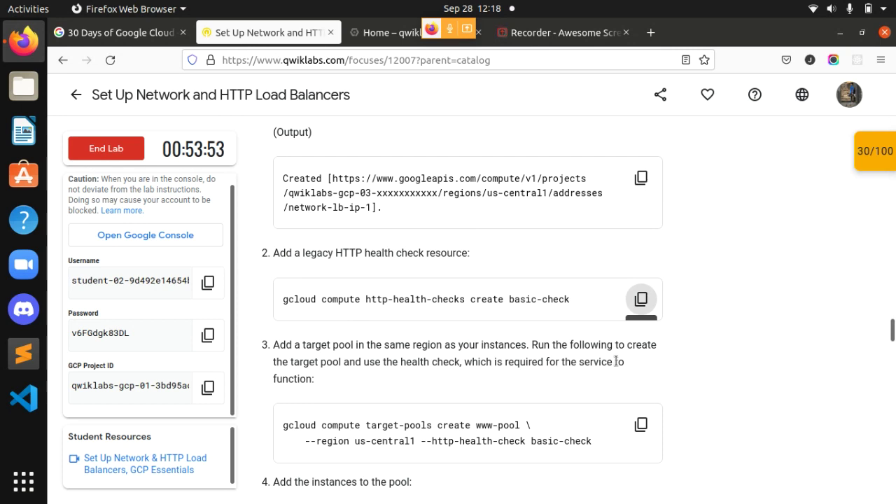
scroll(657, 398, "down", 2)
scroll(657, 397, "down", 2)
left_click(641, 350)
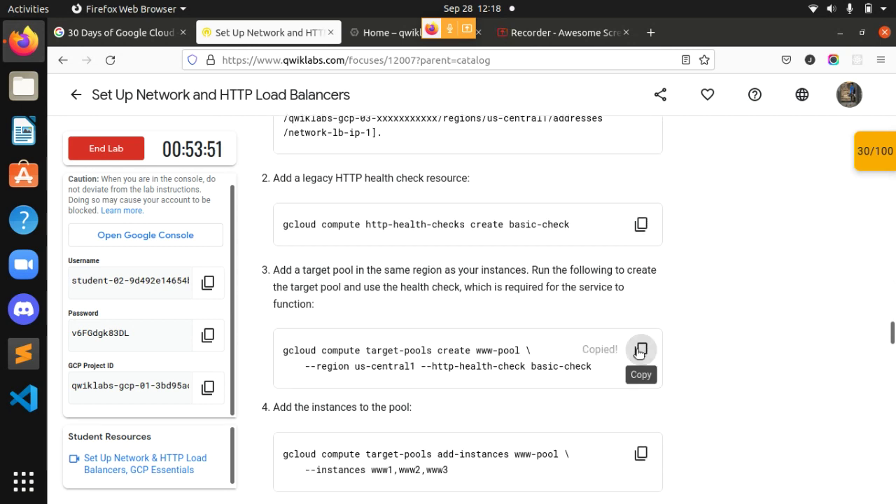
left_click(369, 35)
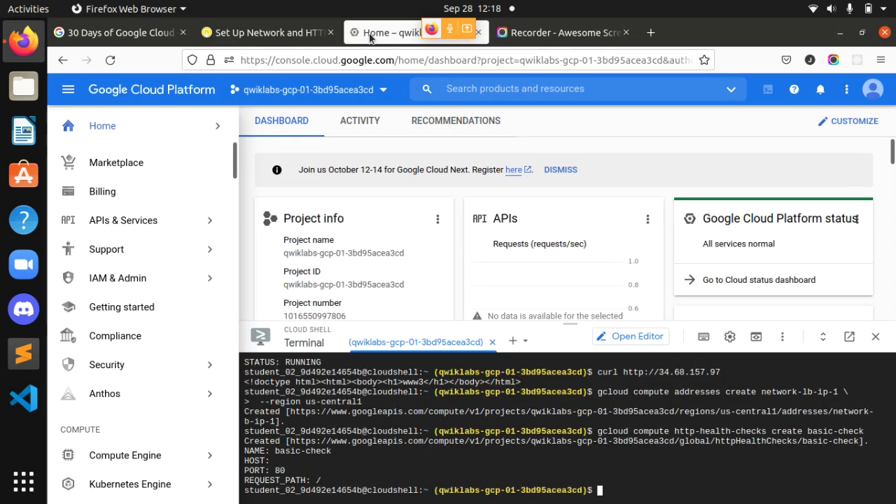
key("ctrl+v")
key("Return")
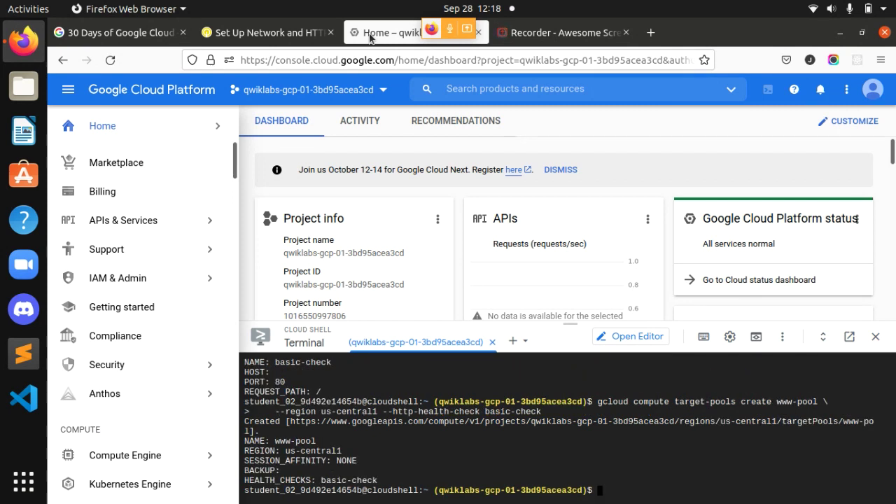
Copy the lab command adding instances www1, www2 and www3 to target pool www-pool and run it in Cloud Shell
left_click(263, 33)
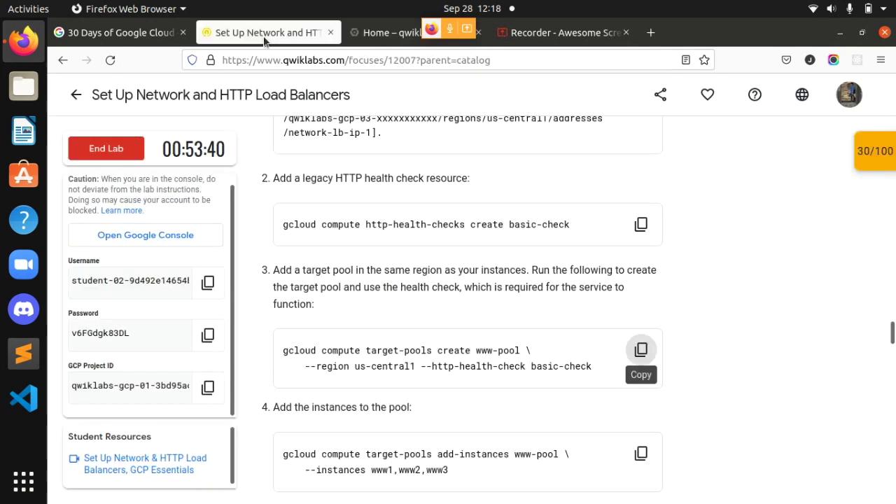
scroll(610, 371, "down", 5)
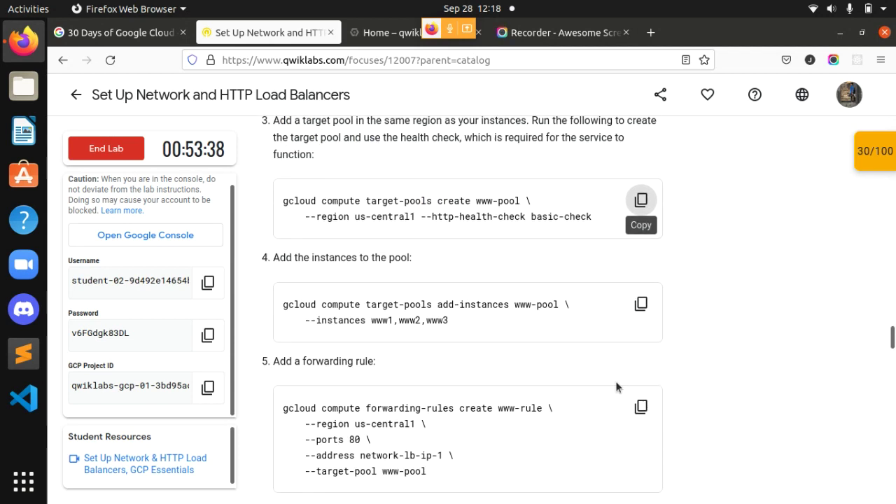
left_click(641, 266)
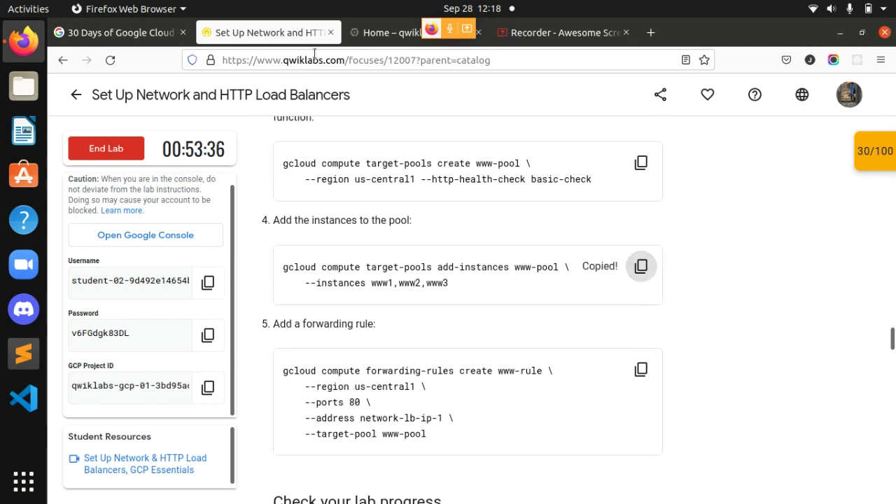
left_click(366, 33)
key("ctrl+v")
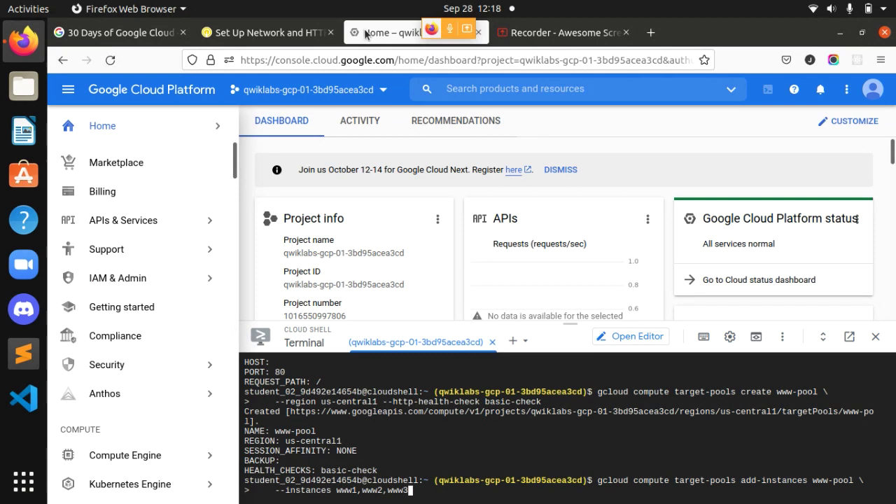
key("Return")
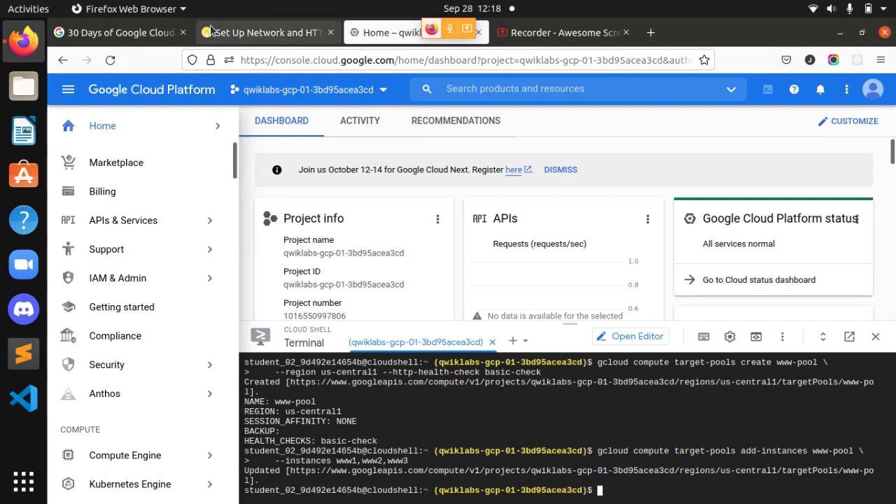
Copy and run the lab command creating forwarding rule www-rule in us-central1, port 80, address network-lb-ip-1, target pool www-pool
left_click(233, 33)
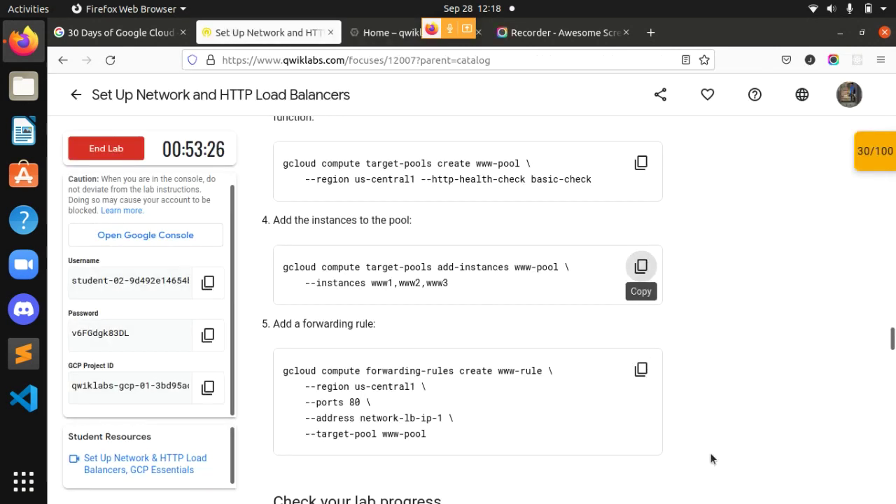
scroll(709, 452, "down", 3)
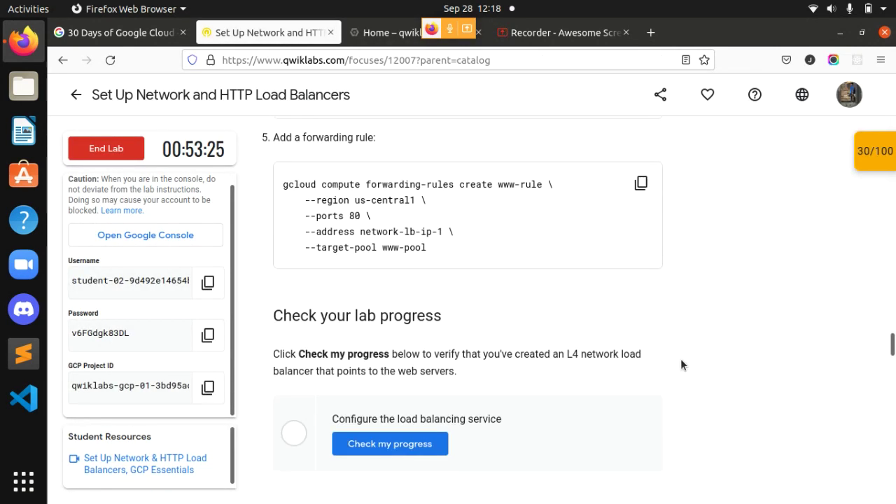
left_click(641, 182)
left_click(378, 36)
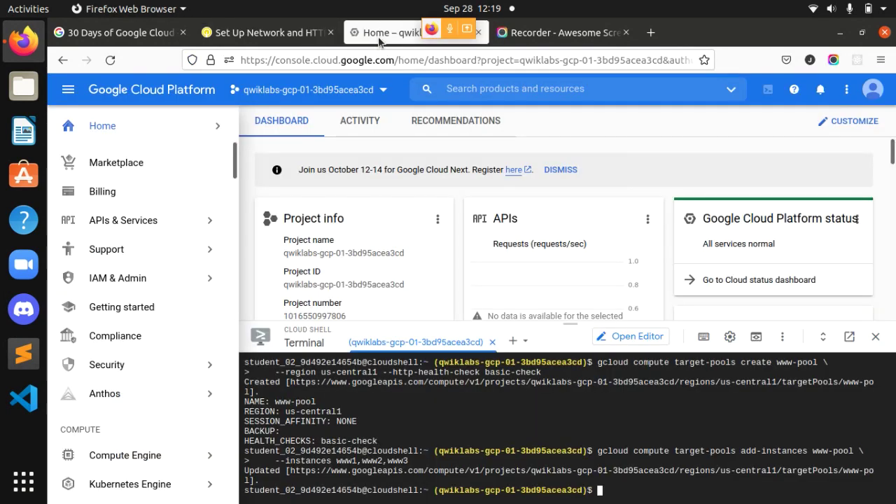
key("ctrl+v")
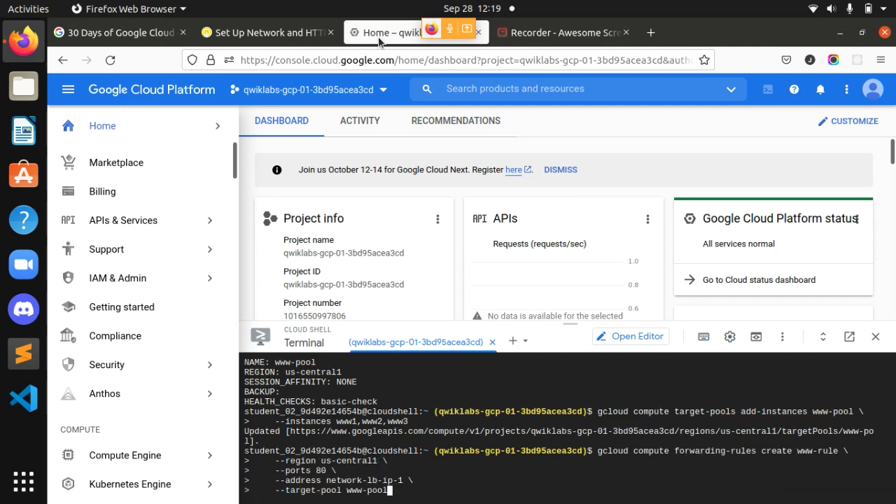
key("ctrl+v")
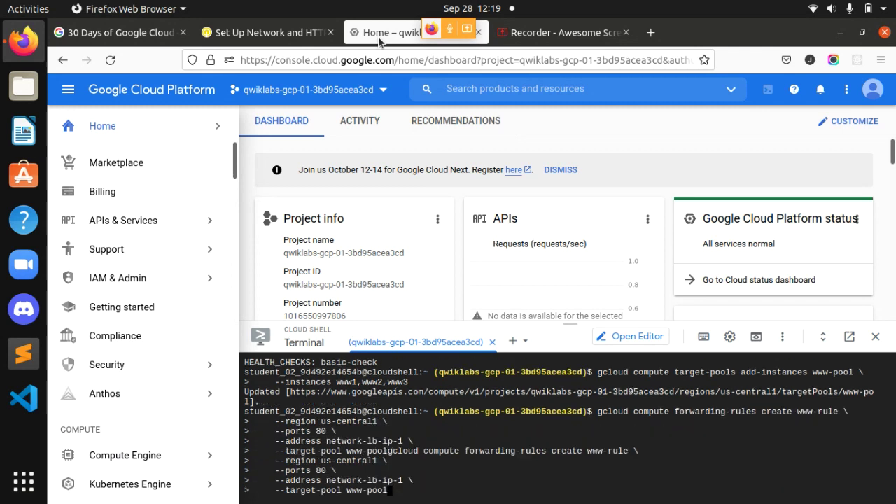
key("Return")
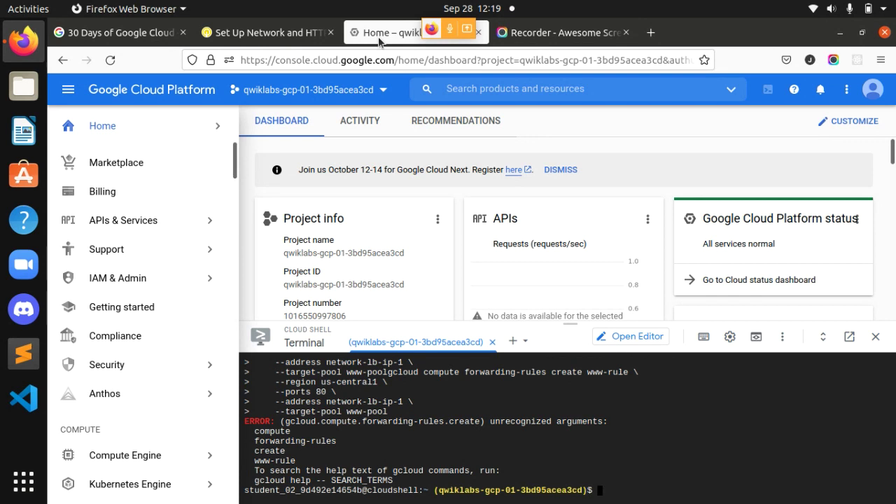
key("ctrl+v")
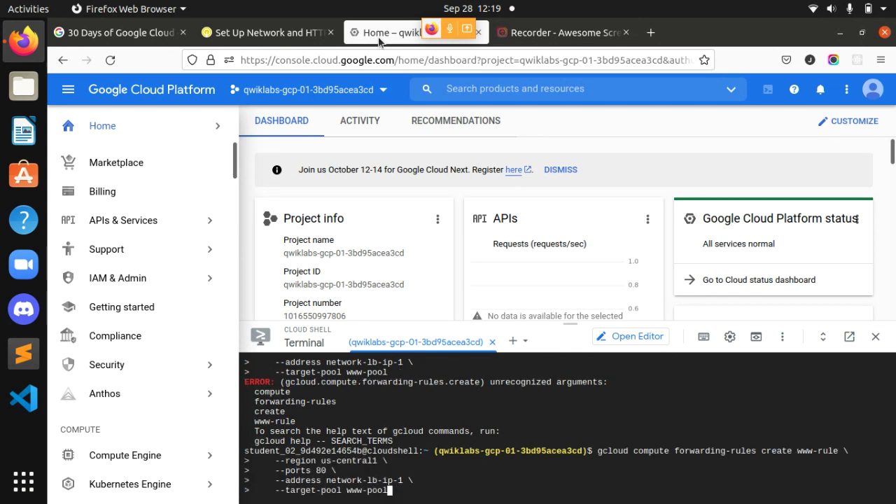
key("Return")
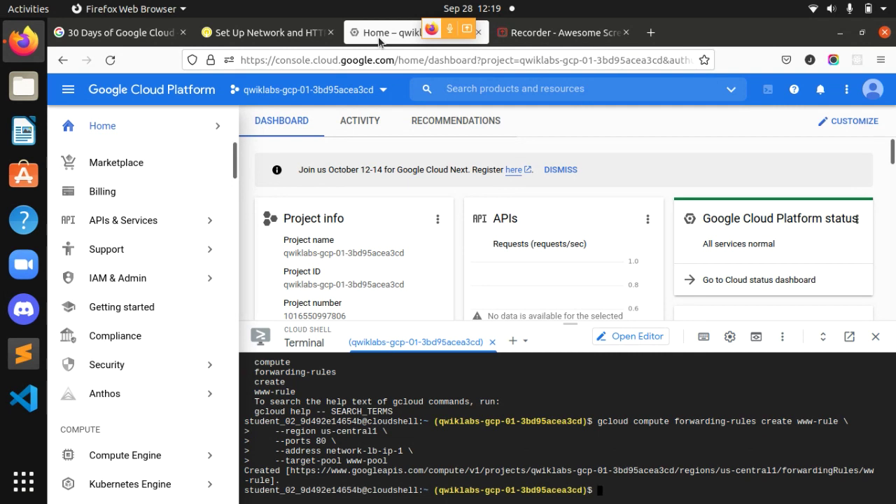
Return to the lab instructions and check the progress of the Configure the load balancing service task
left_click(259, 32)
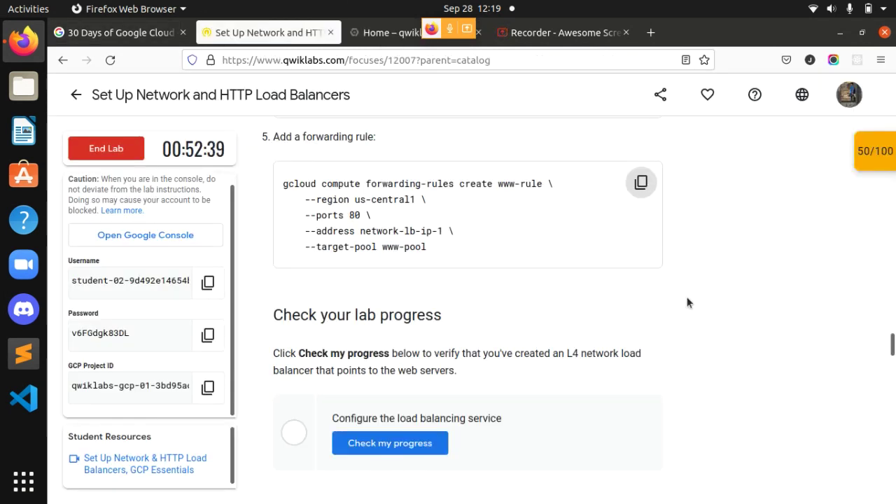
left_click(418, 450)
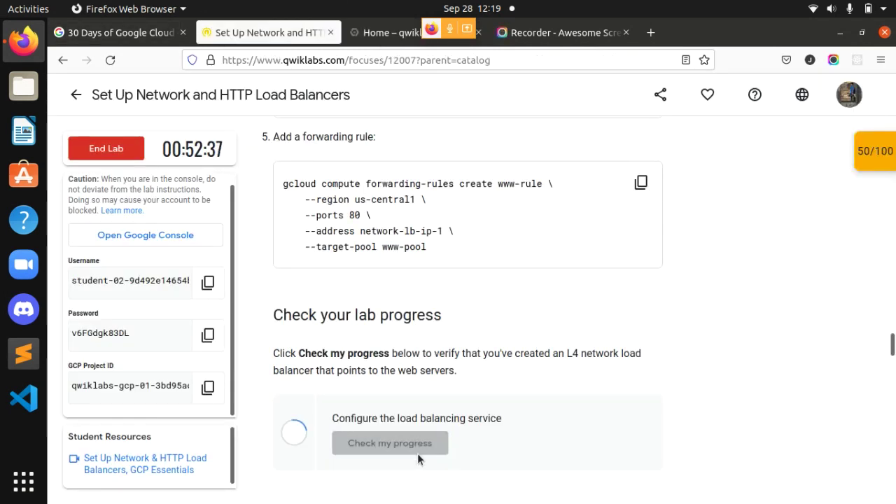
Copy the Task 4 command describing forwarding rule www-rule in region us-central1 and run it in Cloud Shell
left_click_drag(892, 348, 893, 364)
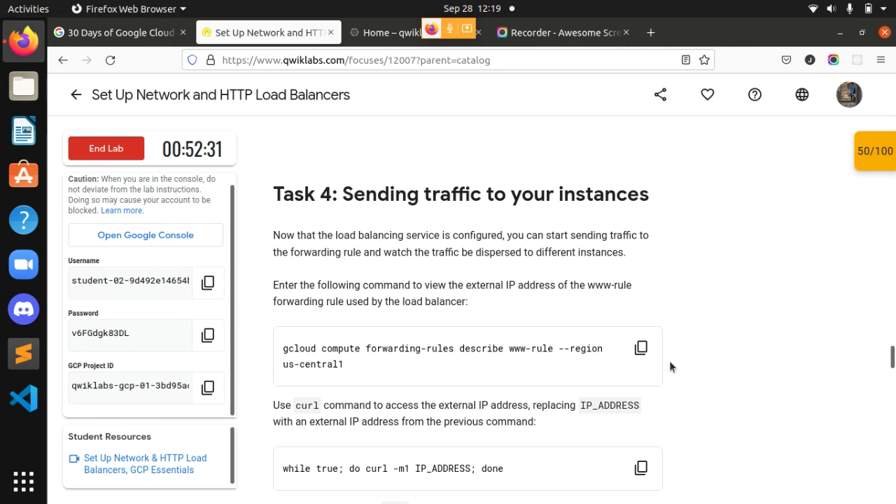
scroll(650, 352, "down", 1)
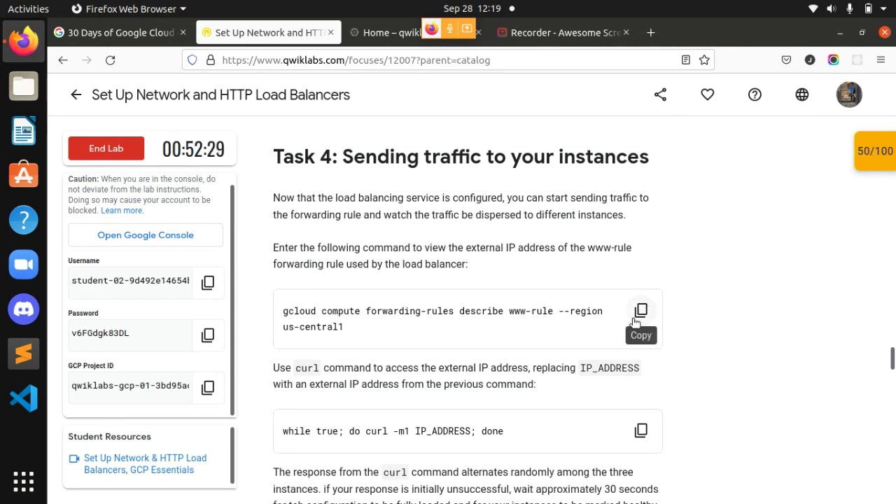
left_click(634, 320)
left_click(384, 43)
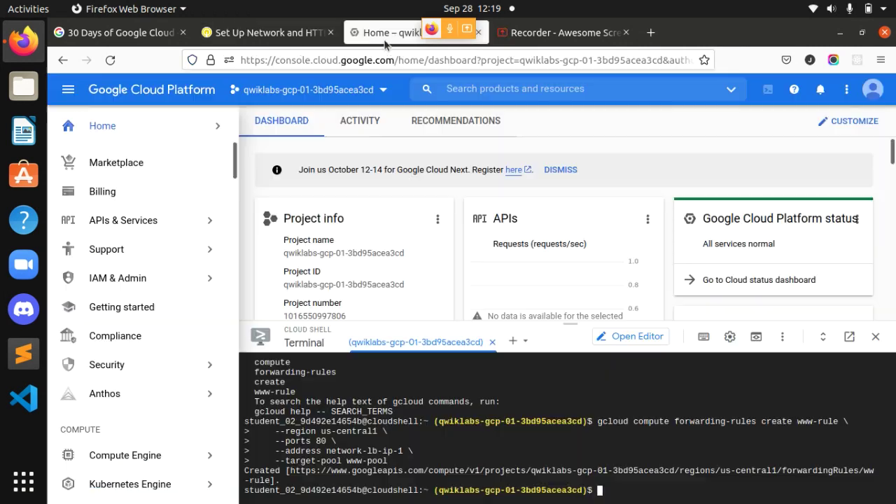
key("ctrl+v")
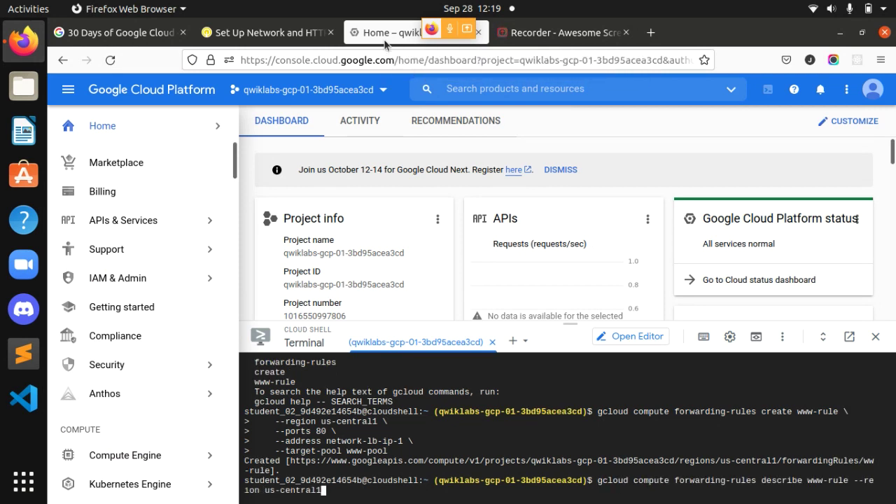
key("Return")
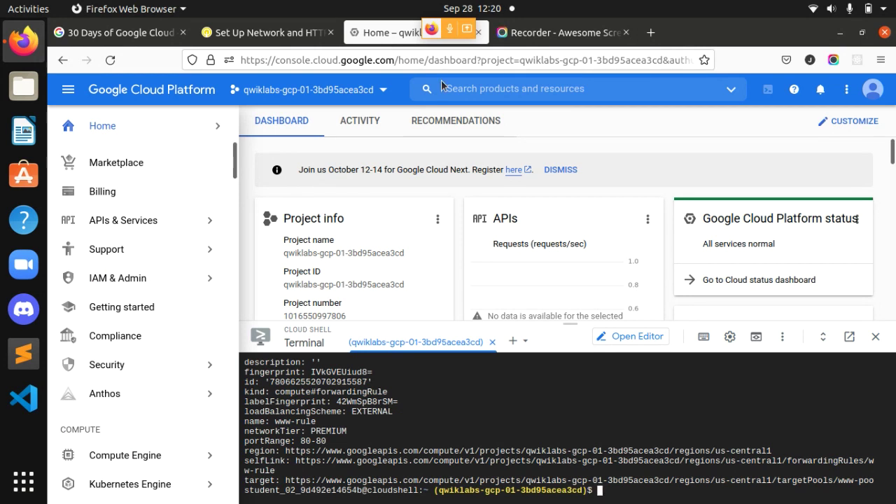
Copy the lab's curl loop command "while true; do curl -m1 IP_ADDRESS; done" and paste it at the Cloud Shell prompt without running it
left_click(249, 38)
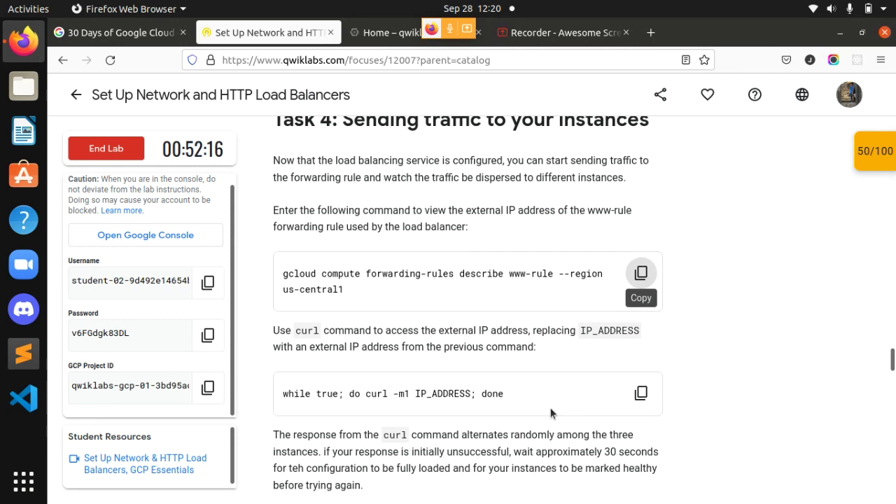
scroll(552, 413, "down", 2)
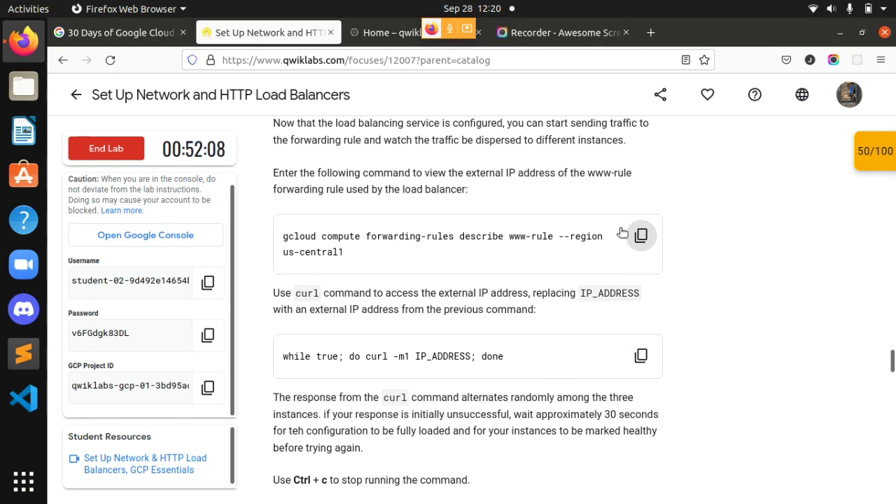
triple_click(358, 254)
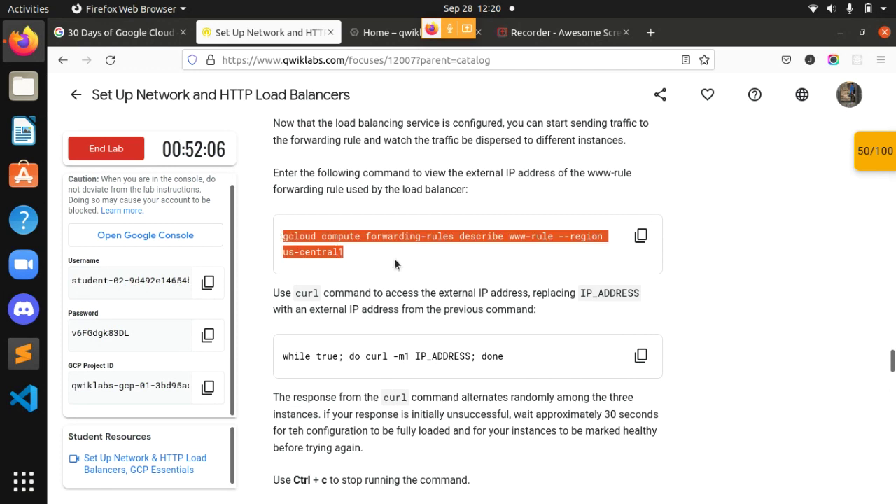
left_click(501, 260)
left_click(641, 356)
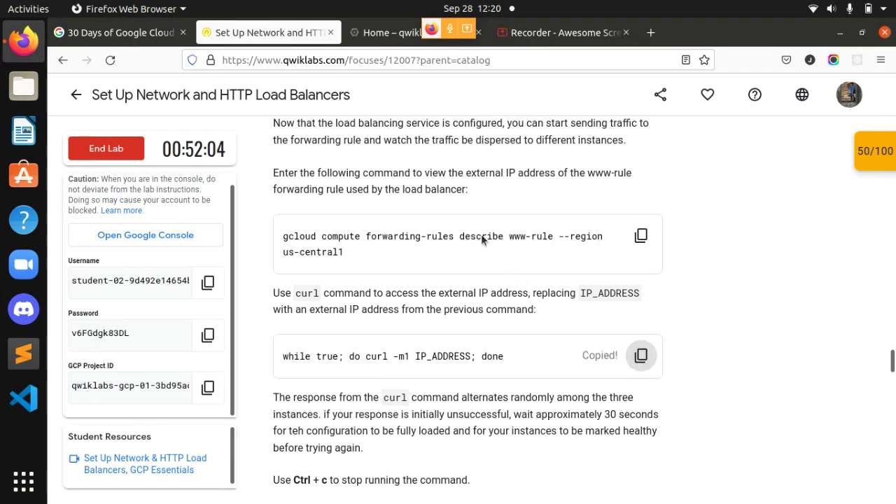
left_click(386, 32)
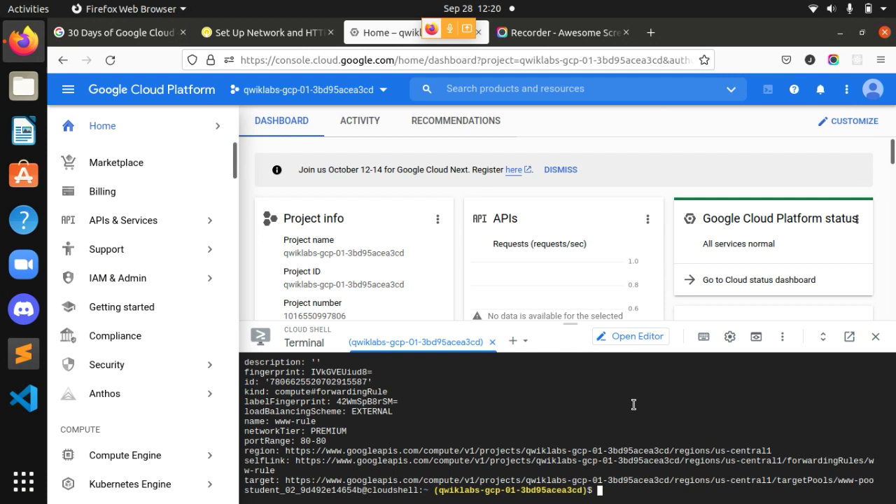
key("ctrl+v")
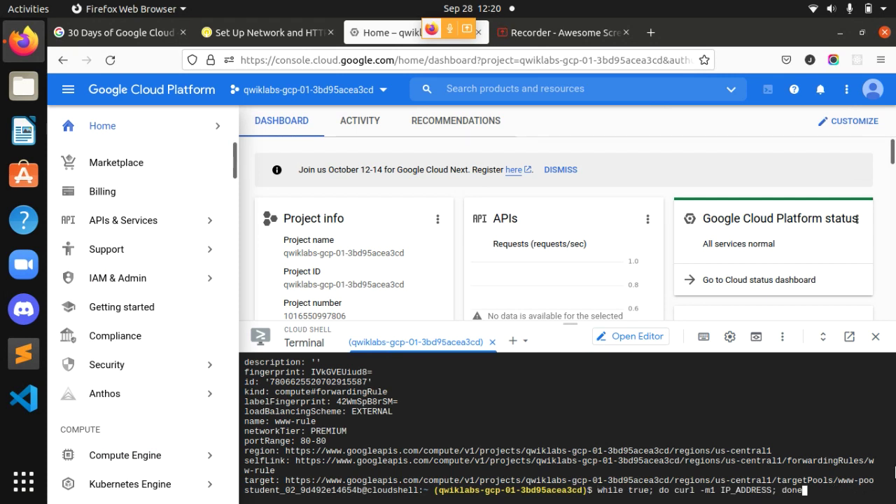
Find the external IP address of the www-rule forwarding rule in the Cloud Shell describe output
scroll(644, 403, "up", 6)
scroll(644, 403, "down", 6)
key("ctrl+v")
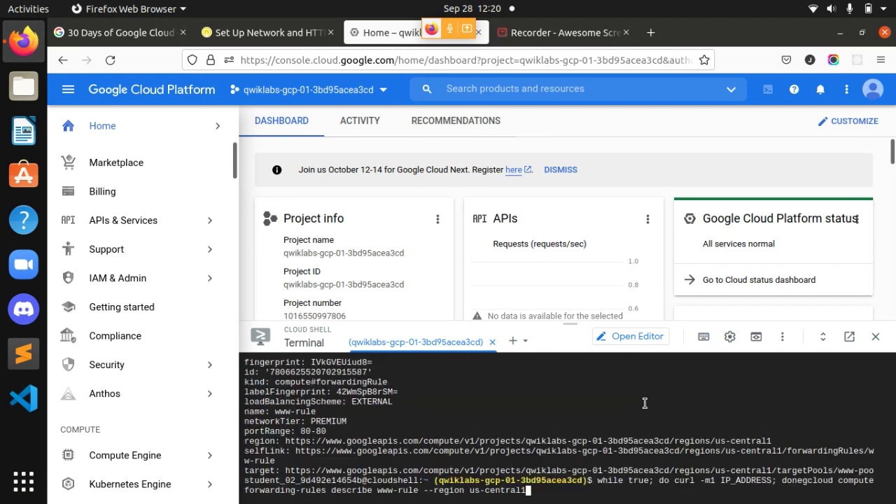
scroll(645, 403, "up", 6)
scroll(644, 403, "down", 2)
scroll(645, 403, "up", 2)
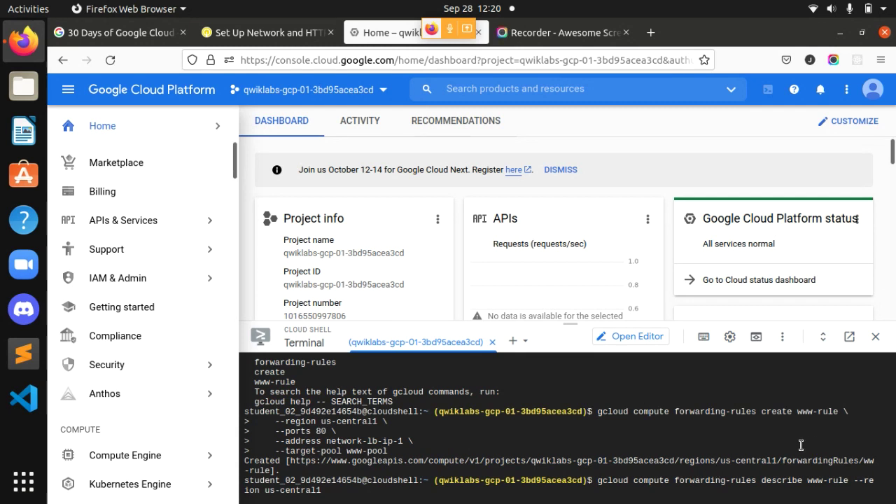
scroll(455, 482, "down", 4)
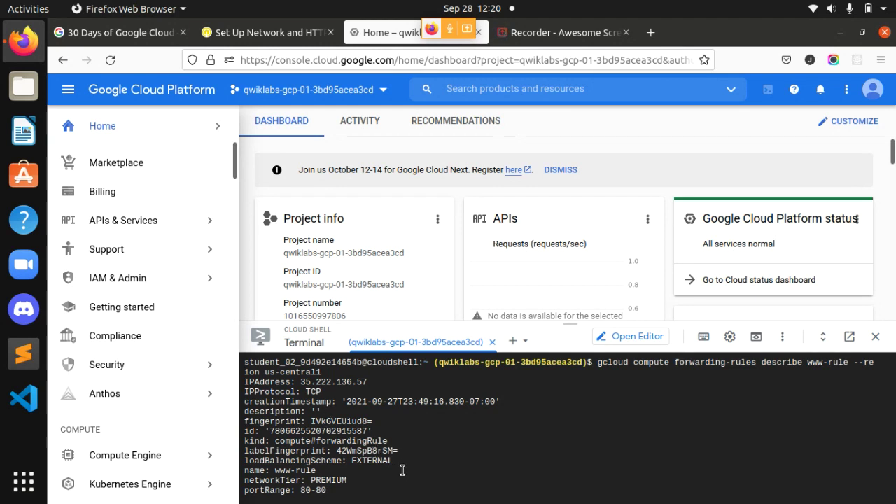
scroll(402, 470, "down", 2)
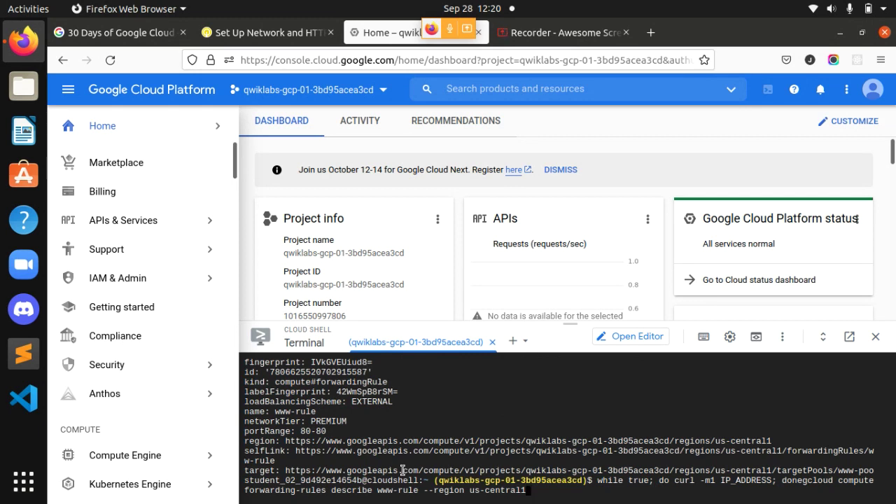
scroll(403, 470, "up", 2)
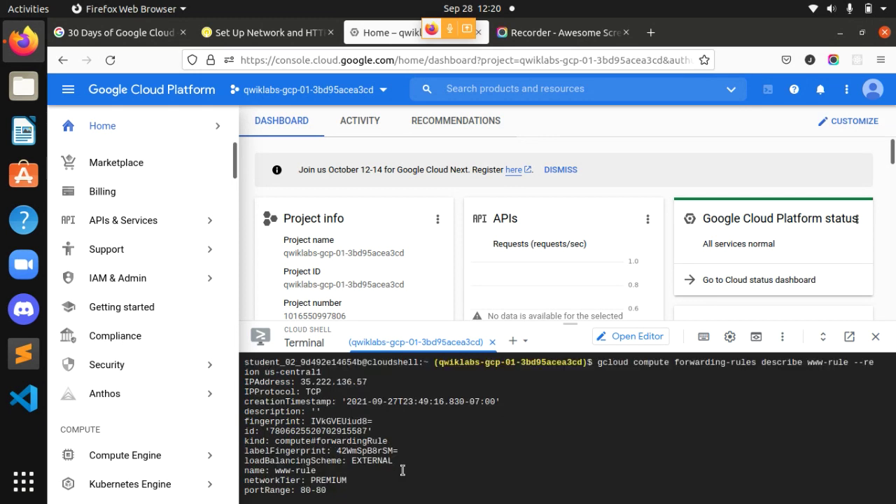
scroll(402, 471, "up", 2)
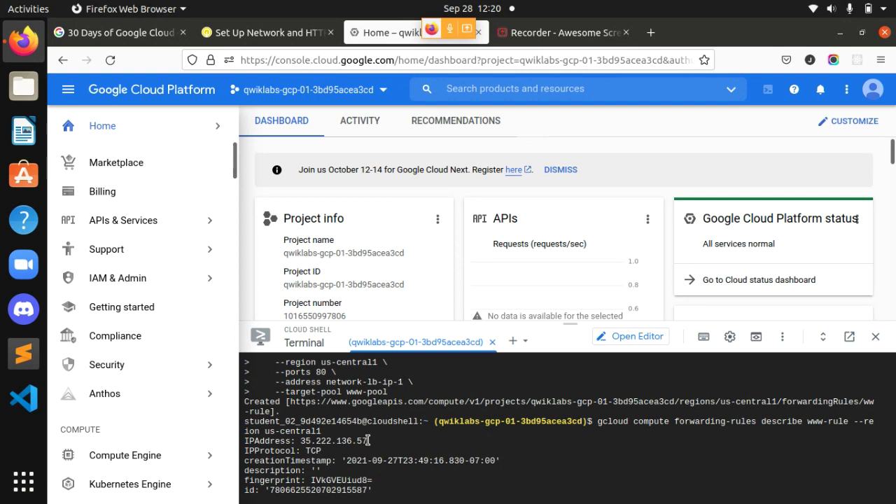
Review the forwarding rule and Task 4 instructions in the lab, and return to the describe output in Cloud Shell
left_click(269, 32)
scroll(527, 294, "up", 5)
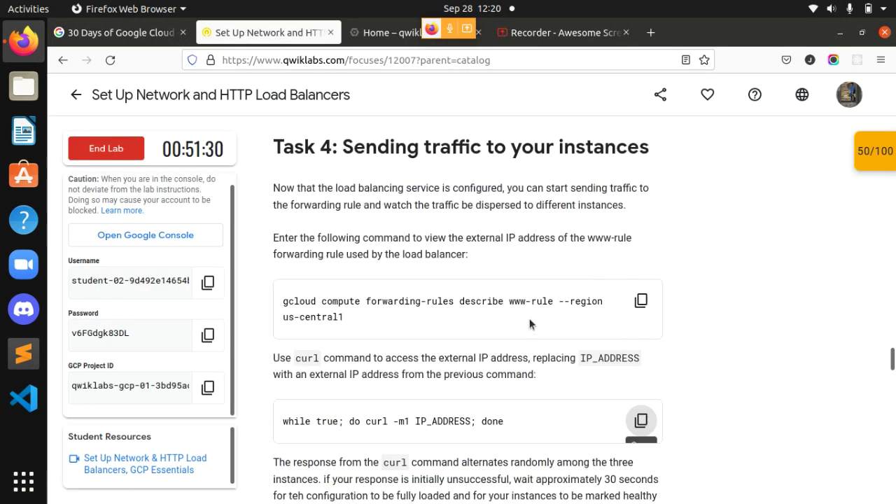
scroll(530, 323, "up", 5)
scroll(530, 323, "down", 2)
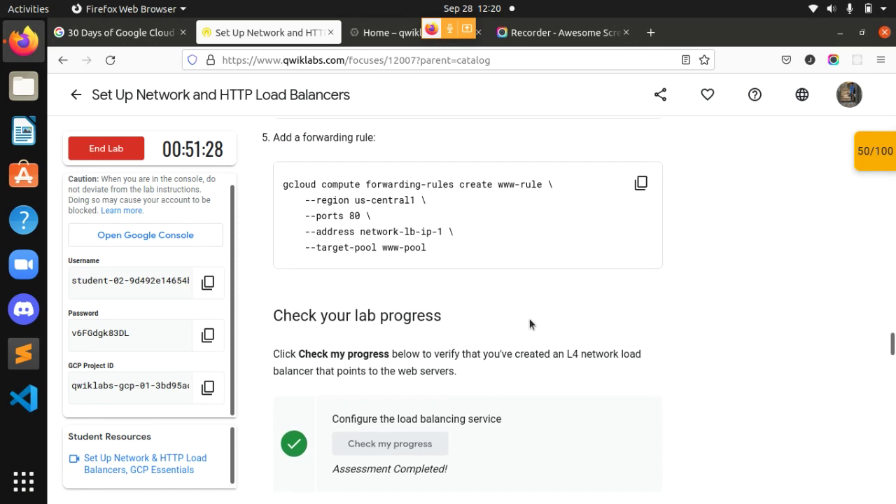
scroll(530, 319, "up", 4)
left_click_drag(893, 343, 892, 361)
left_click(392, 33)
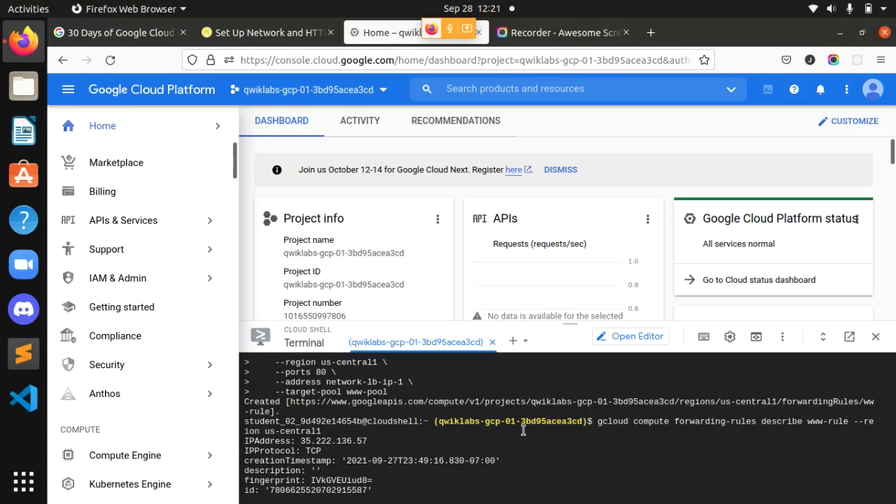
left_click_drag(375, 440, 301, 440)
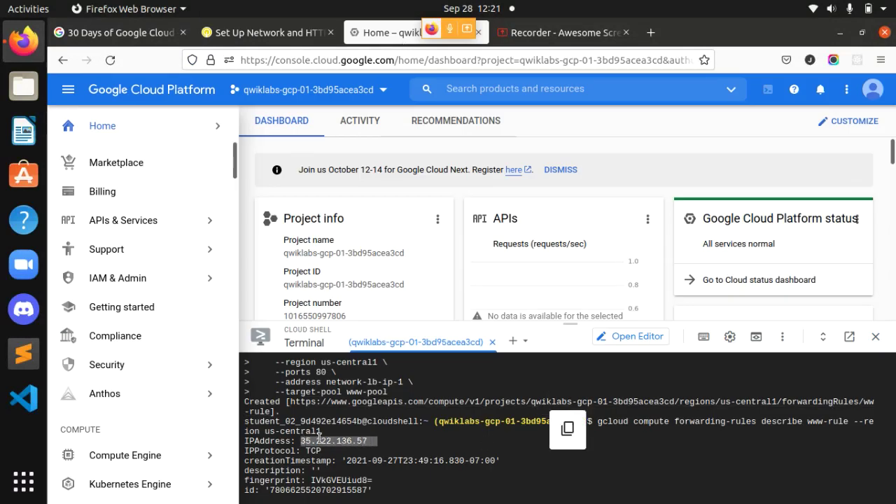
scroll(580, 487, "down", 2)
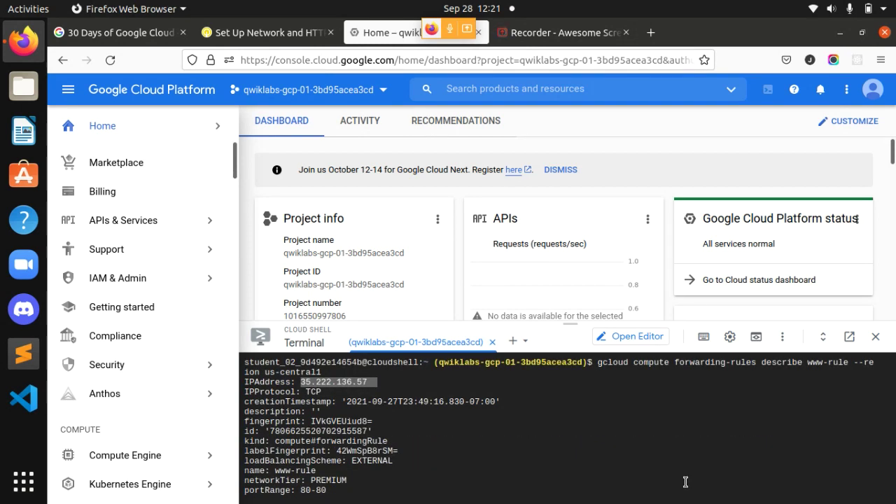
key("ctrl+v")
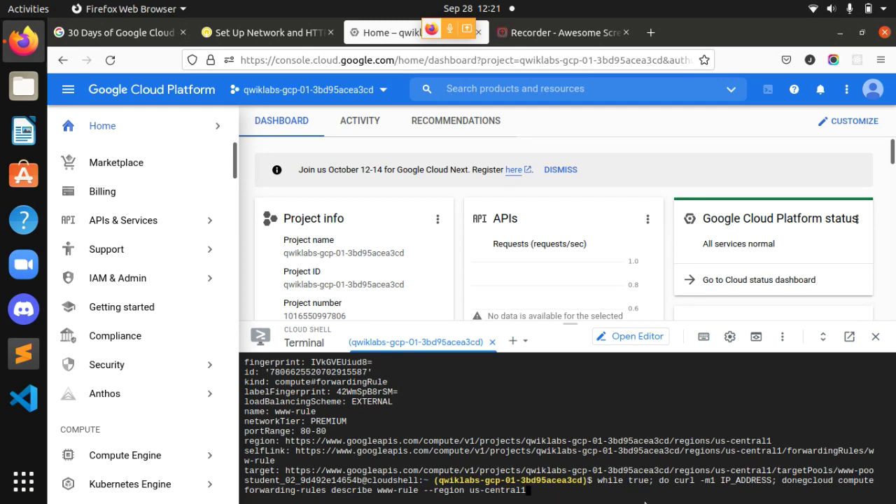
key("Up")
key("Down")
key("Return")
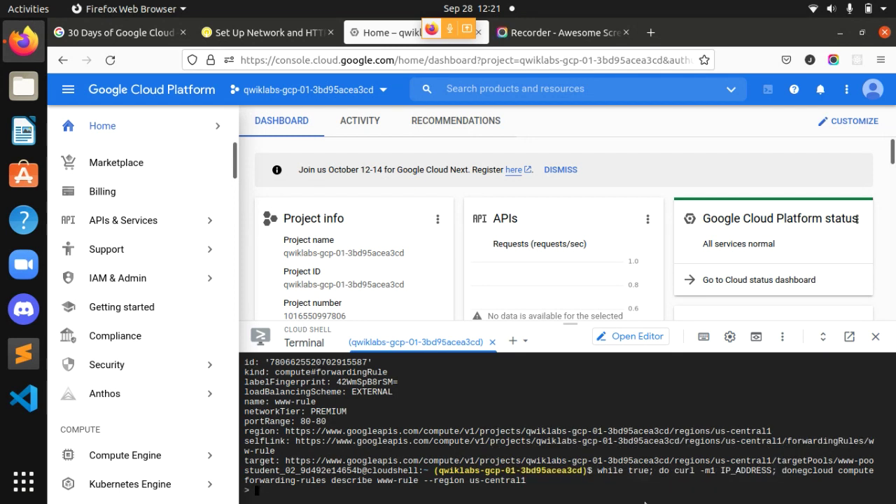
key("Return")
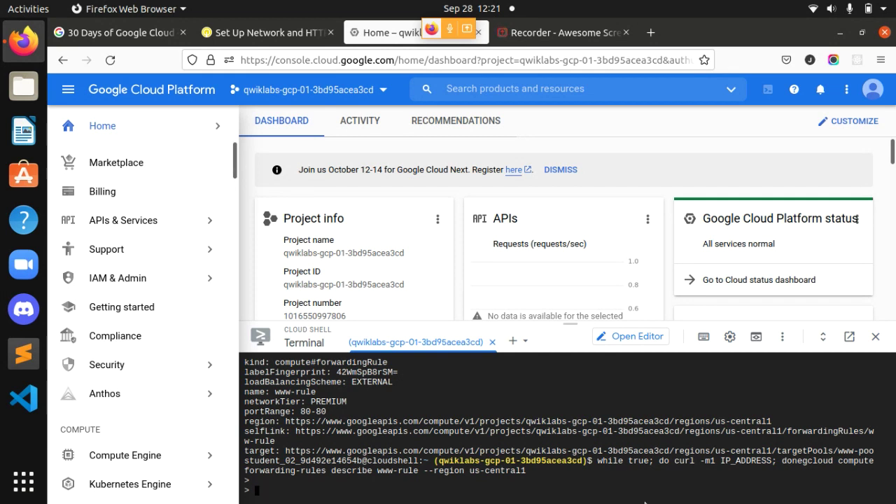
key("ctrl+c")
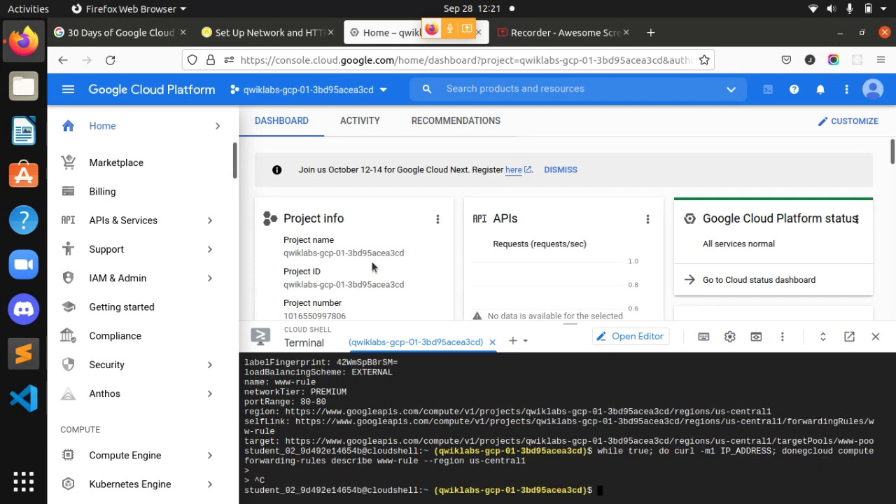
Check the curl instructions in the lab and paste "while true; do curl -m1 IP_ADDRESS; done" at the Cloud Shell prompt
left_click(275, 33)
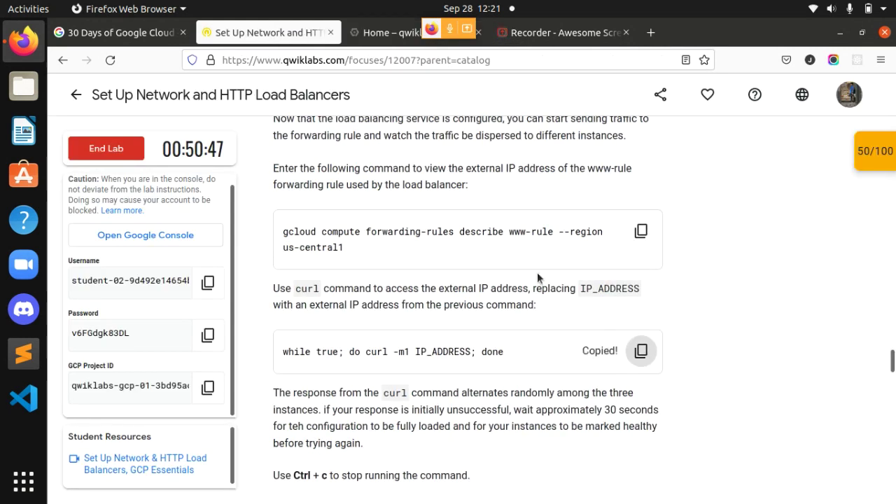
scroll(493, 400, "down", 2)
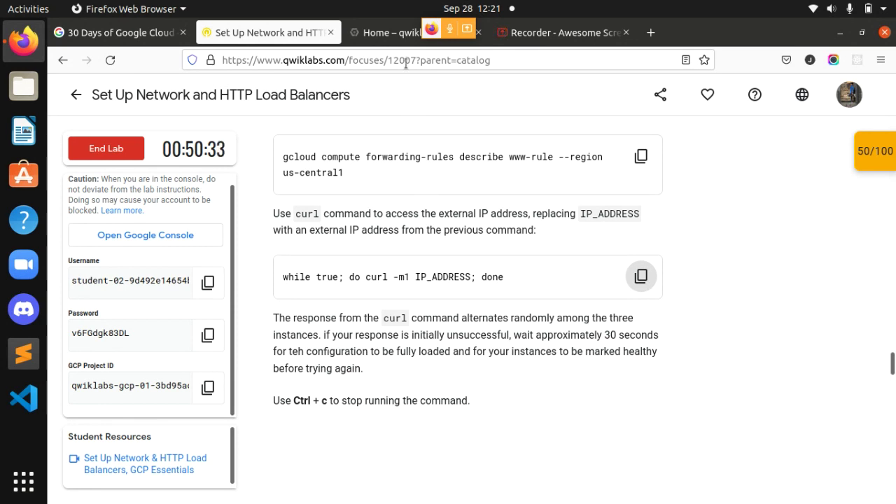
left_click(389, 32)
key("ctrl+v")
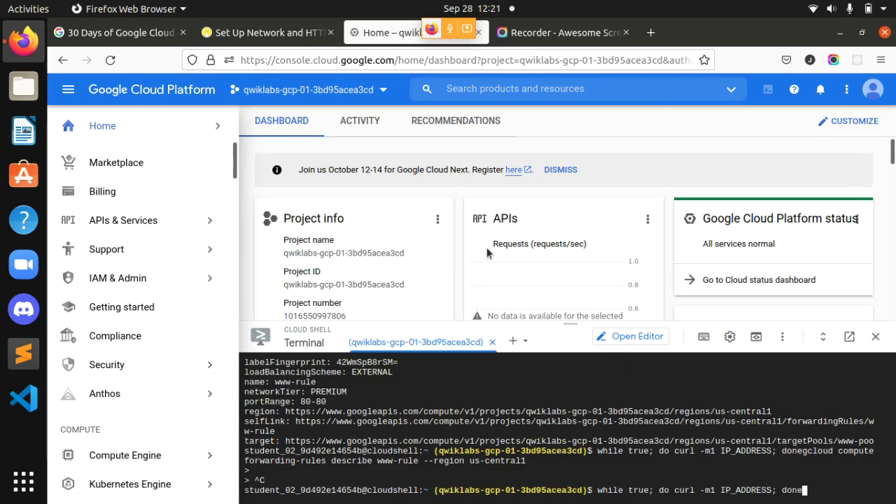
Remove the IP_ADDRESS placeholder and its semicolon from the pasted curl loop command
key("Left")
key("Left")
key("Left")
key("Left")
key("Left")
key("Left")
key("Delete")
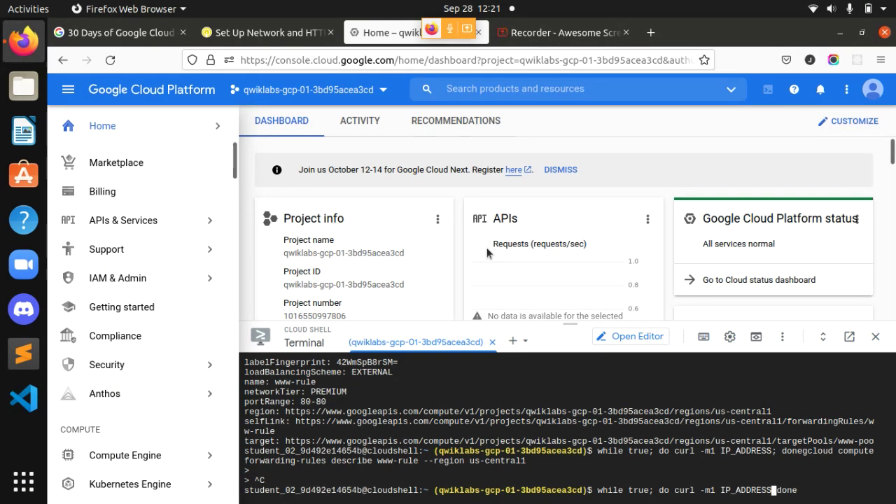
key("BackSpace")
key("BackSpace")
key("BackSpace")
key("BackSpace")
key("BackSpace")
key("BackSpace")
key("BackSpace")
key("BackSpace")
key("BackSpace")
key("BackSpace")
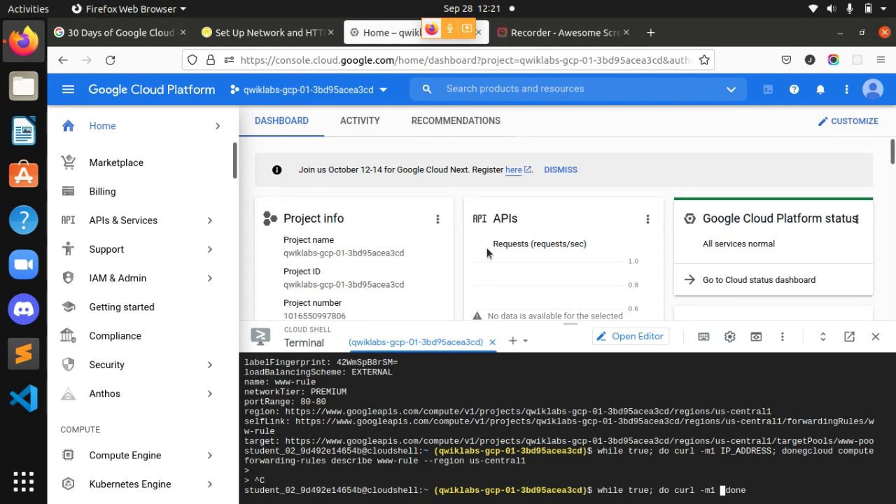
Copy the www-rule IP address from the describe output and insert "35.222.136.57;" after "curl -m1" in the loop command
scroll(357, 387, "up", 5)
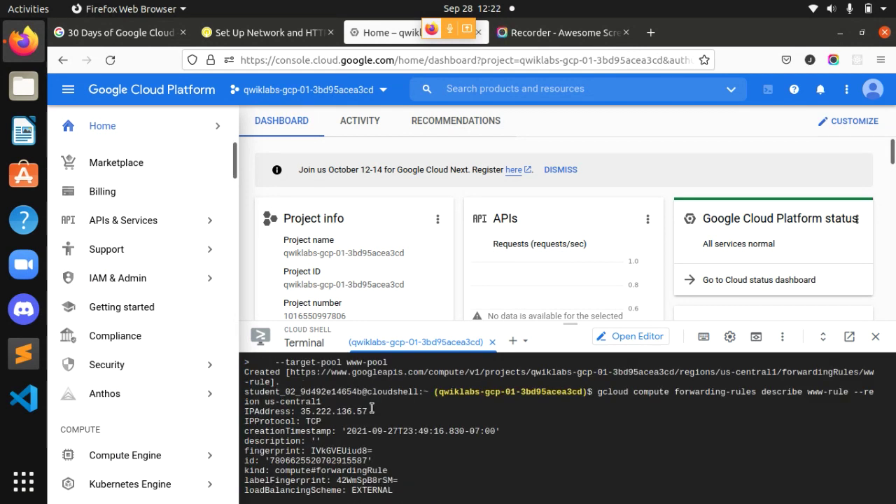
left_click_drag(366, 412, 299, 411)
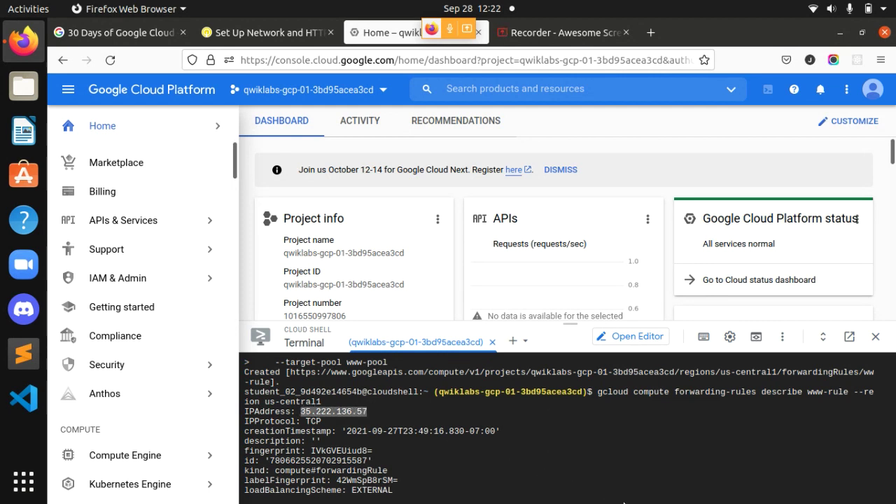
scroll(778, 478, "up", 3)
scroll(786, 474, "down", 7)
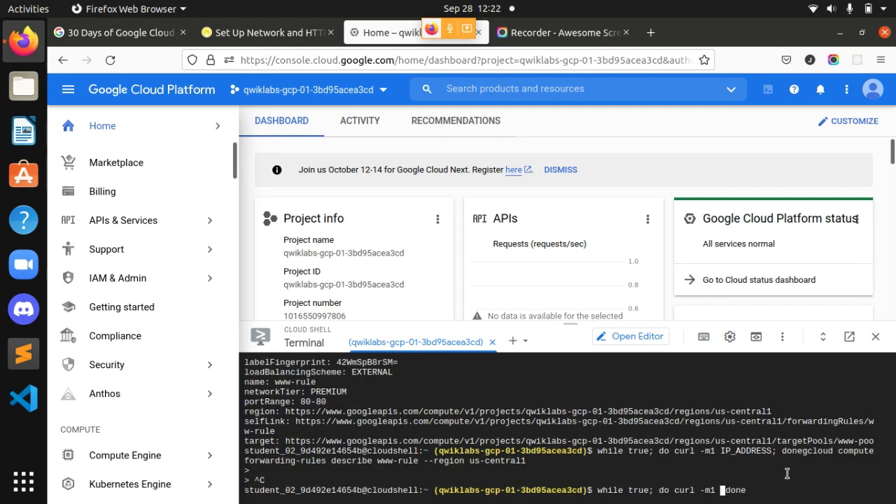
scroll(786, 475, "up", 2)
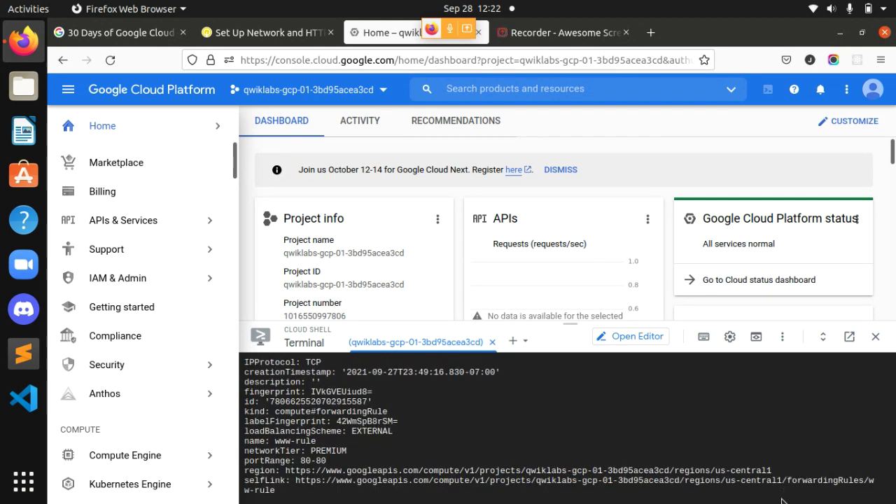
scroll(786, 468, "up", 2)
scroll(666, 426, "up", 2)
scroll(676, 486, "down", 2)
scroll(677, 486, "down", 4)
scroll(679, 487, "up", 4)
scroll(684, 490, "down", 2)
scroll(686, 491, "down", 2)
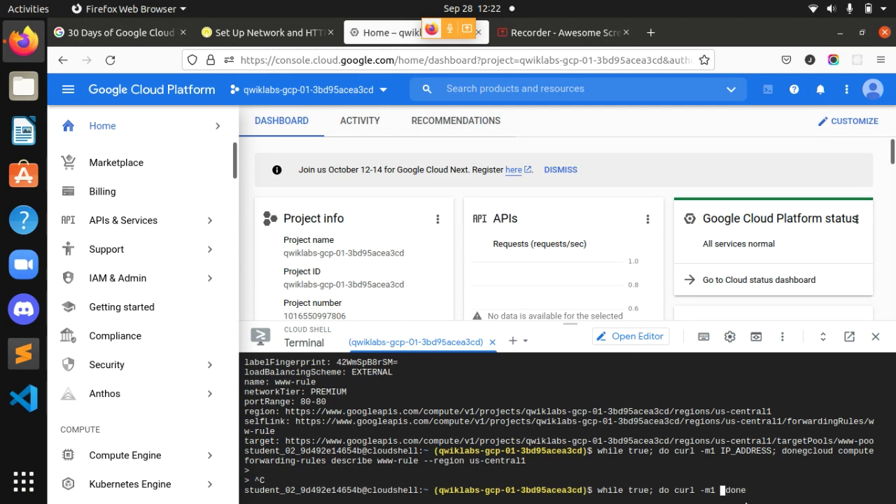
key("ctrl+v")
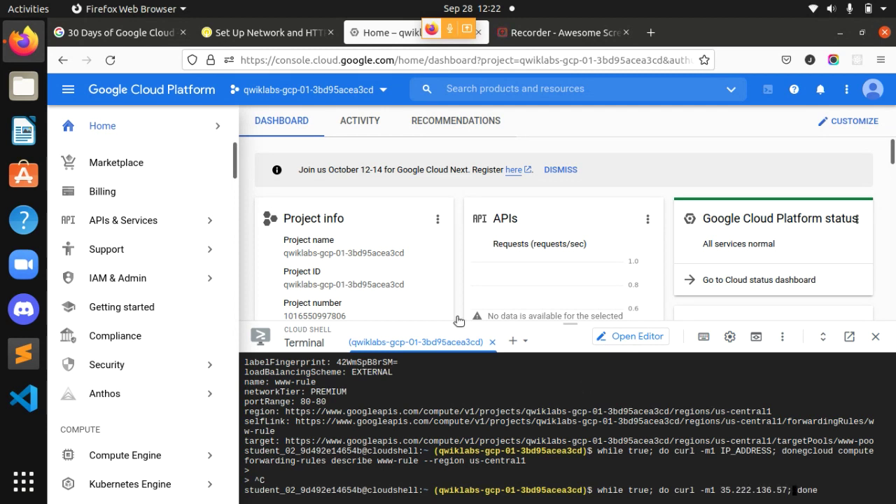
Compare the edited command with the lab's version and run the curl loop against 35.222.136.57 in Cloud Shell
left_click(277, 34)
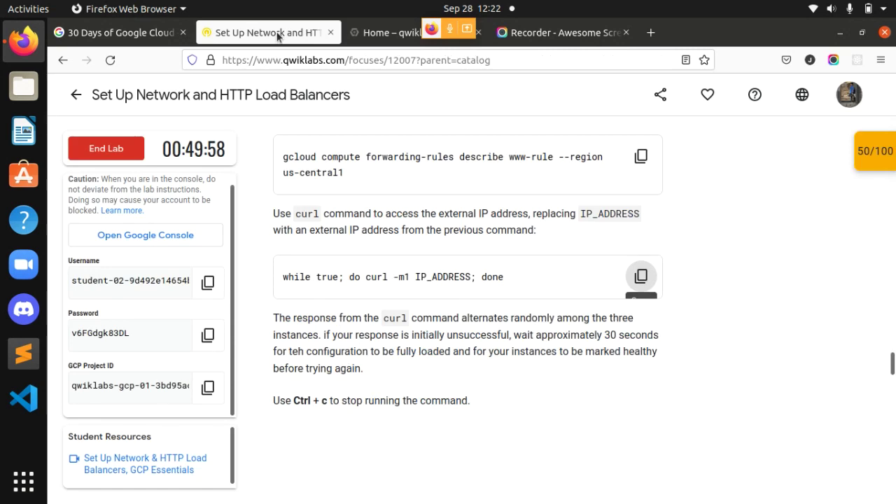
left_click(383, 31)
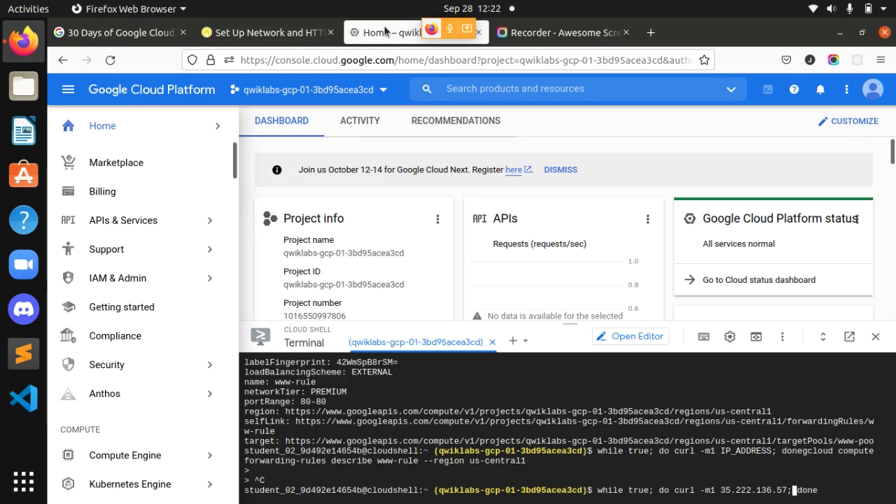
key("Return")
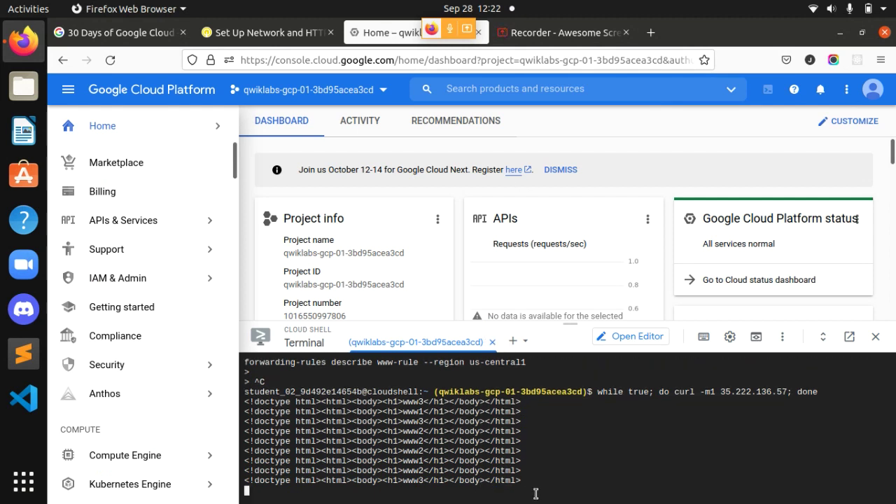
Read the lab's notes on the curl responses and the start of Task 5, and stop the running loop in Cloud Shell
left_click(259, 33)
left_click_drag(268, 318, 372, 327)
left_click(387, 345)
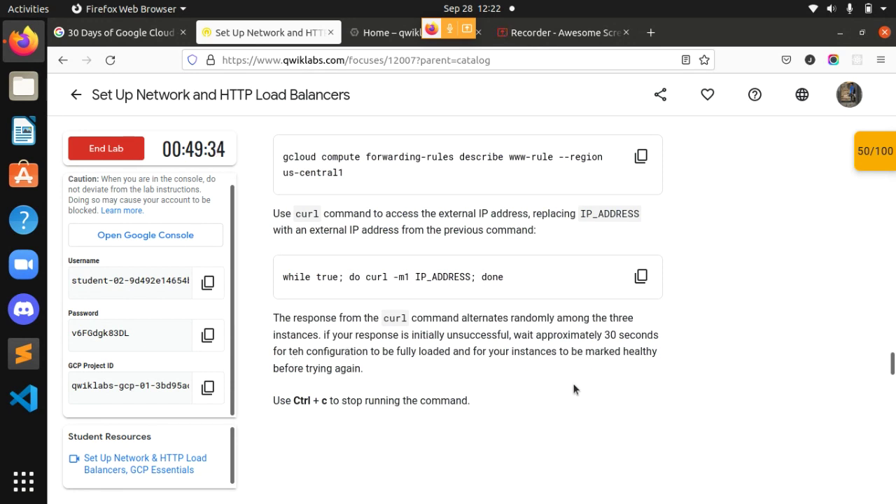
scroll(436, 410, "down", 2)
scroll(435, 403, "down", 3)
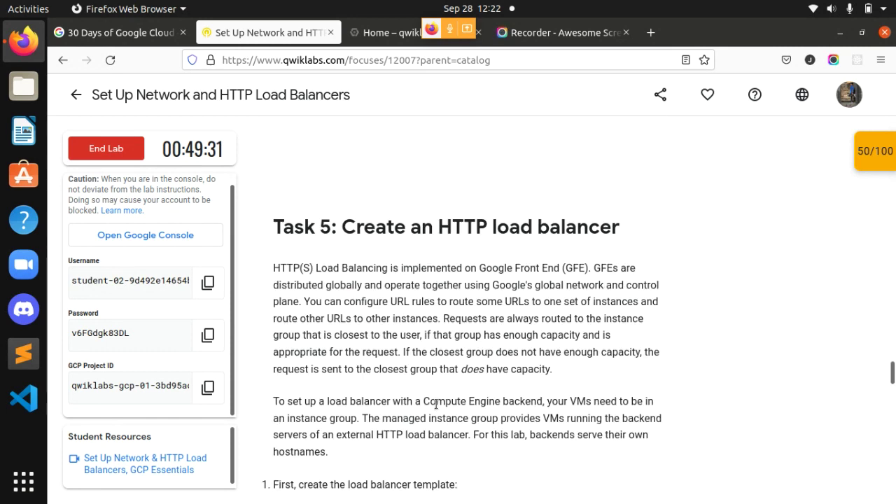
left_click(390, 41)
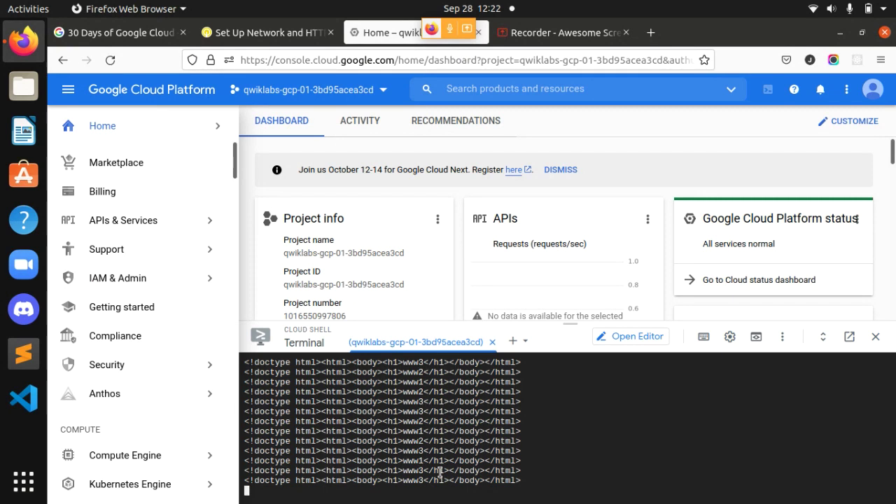
key("ctrl+c")
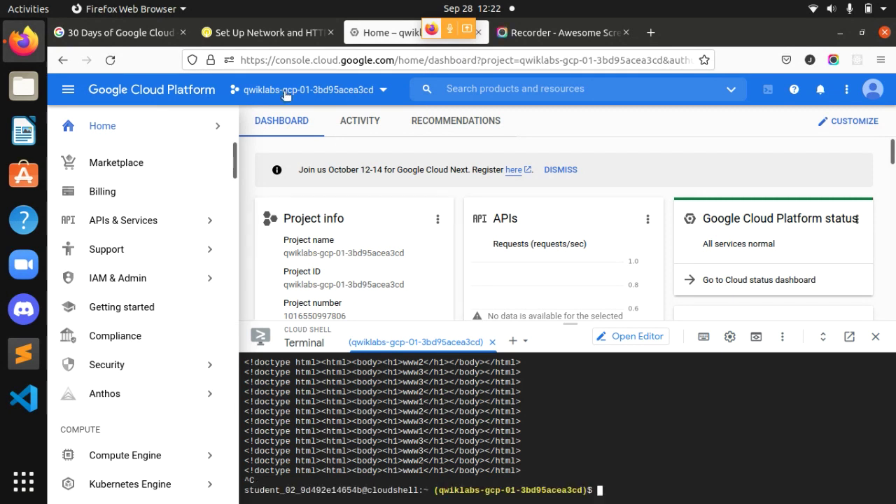
Copy the Task 5 command creating instance template lb-backend-template in region us-central1 and run it in Cloud Shell
left_click(260, 32)
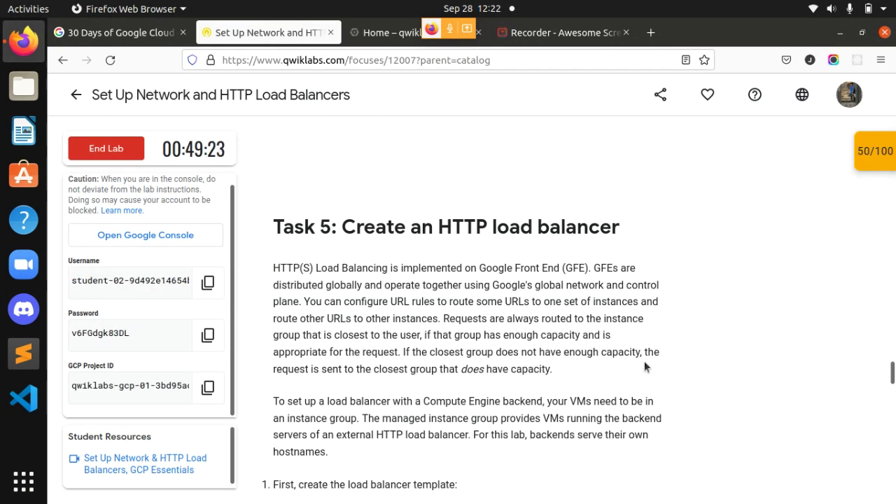
scroll(691, 366, "down", 2)
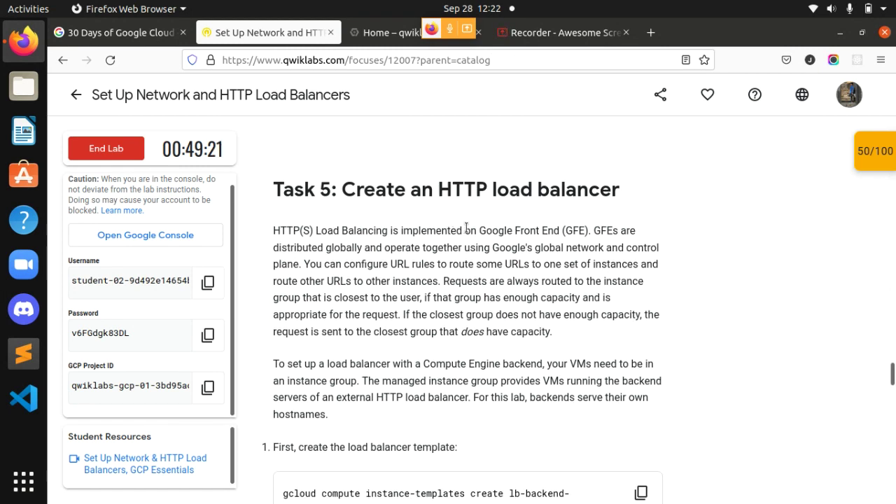
scroll(515, 308, "down", 5)
scroll(522, 323, "down", 3)
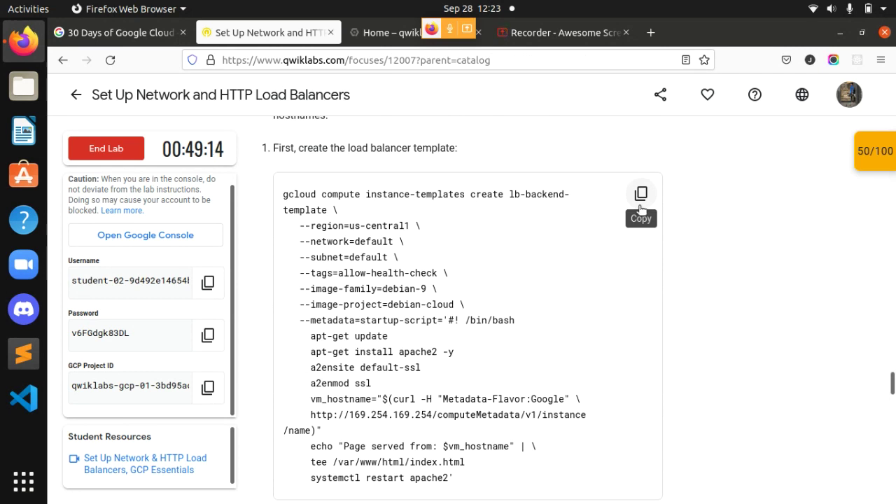
left_click(641, 208)
left_click(383, 35)
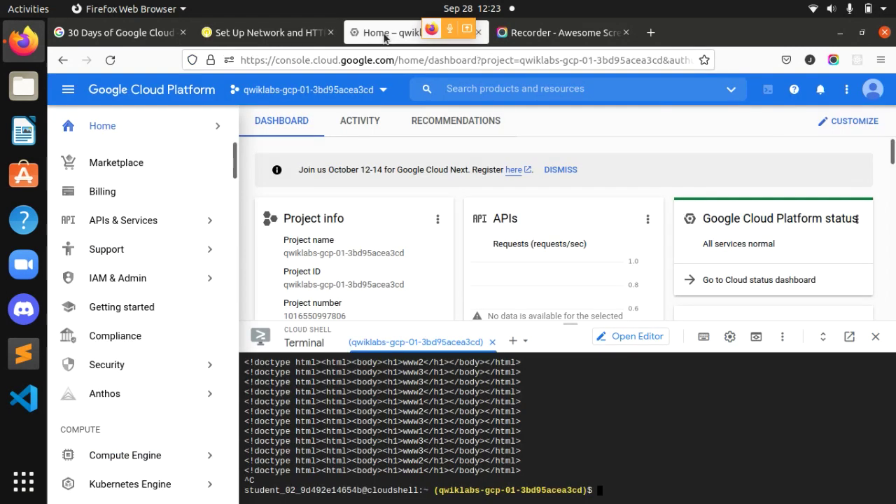
key("ctrl+v")
key("Return")
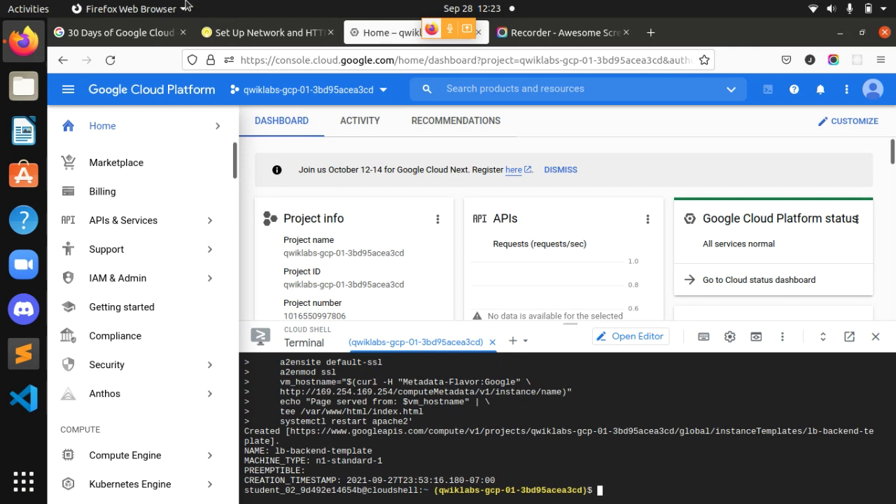
Copy and run the lab command creating managed instance group lb-backend-group from lb-backend-template with size 2 in zone us-central1-a
left_click(235, 35)
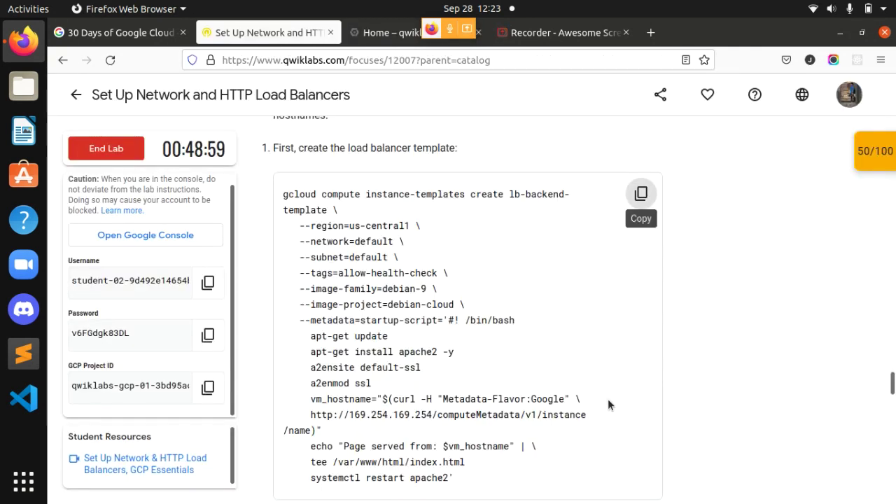
scroll(607, 398, "down", 1)
scroll(606, 399, "down", 7)
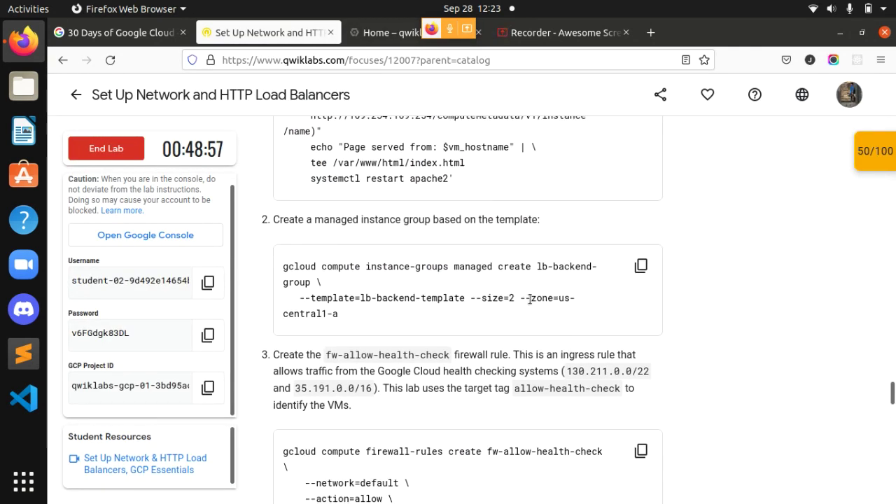
left_click(650, 237)
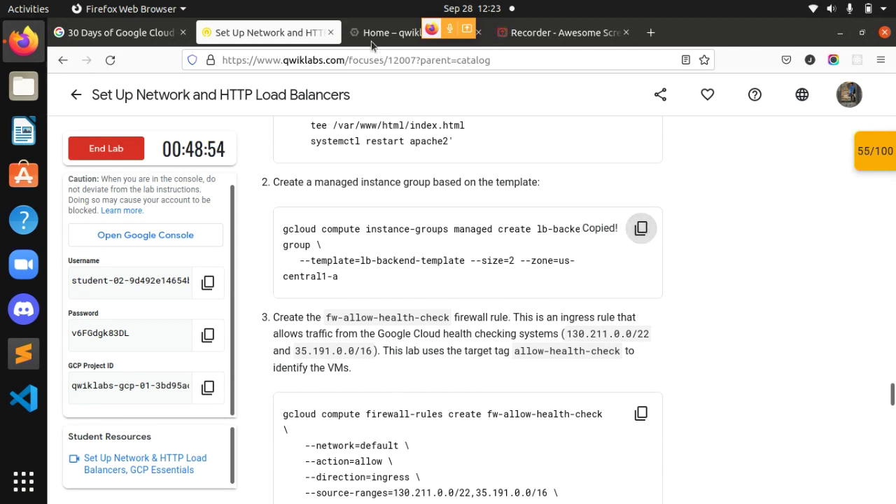
left_click(371, 35)
key("ctrl+v")
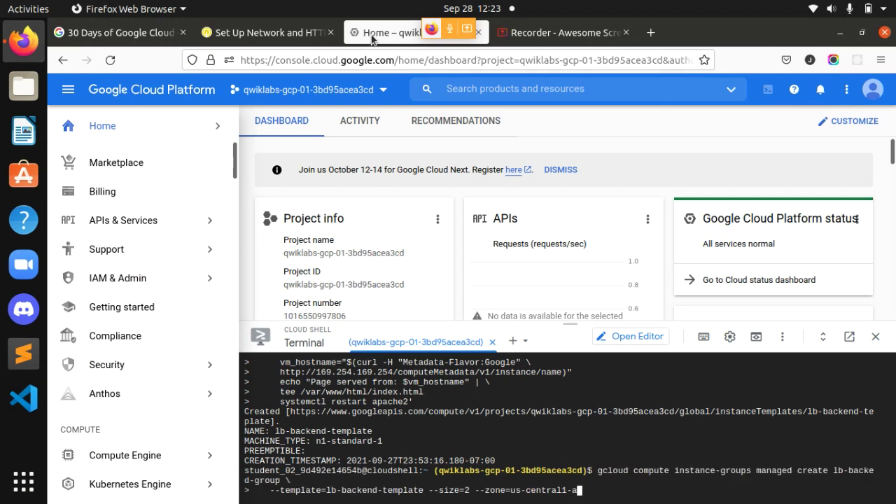
key("Return")
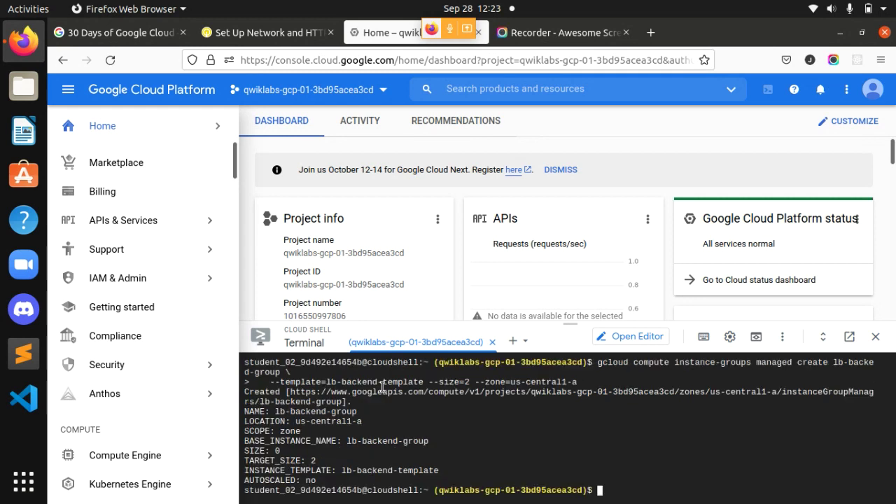
Copy and run the lab command creating firewall rule fw-allow-health-check, allowing tcp:80 ingress from 130.211.0.0/22 and 35.191.0.0/16 for target tag allow-health-check
left_click(271, 32)
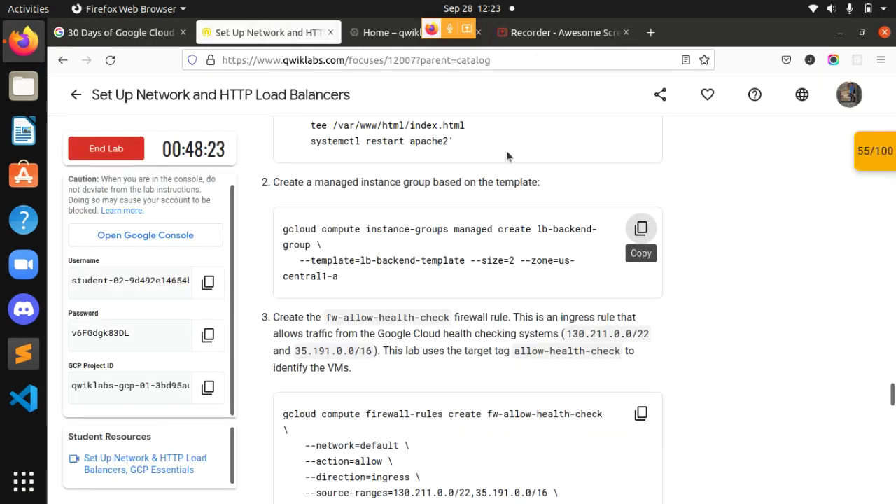
scroll(668, 413, "down", 3)
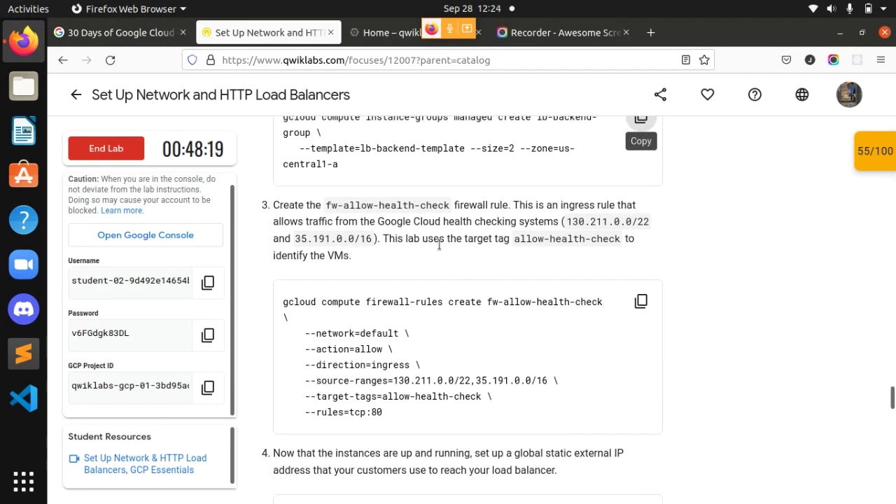
scroll(613, 294, "down", 1)
scroll(602, 287, "up", 1)
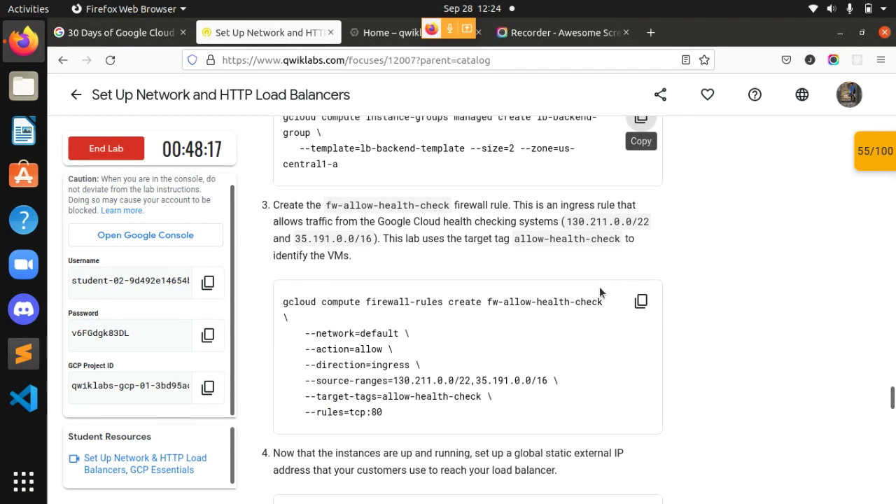
left_click(640, 301)
left_click(377, 36)
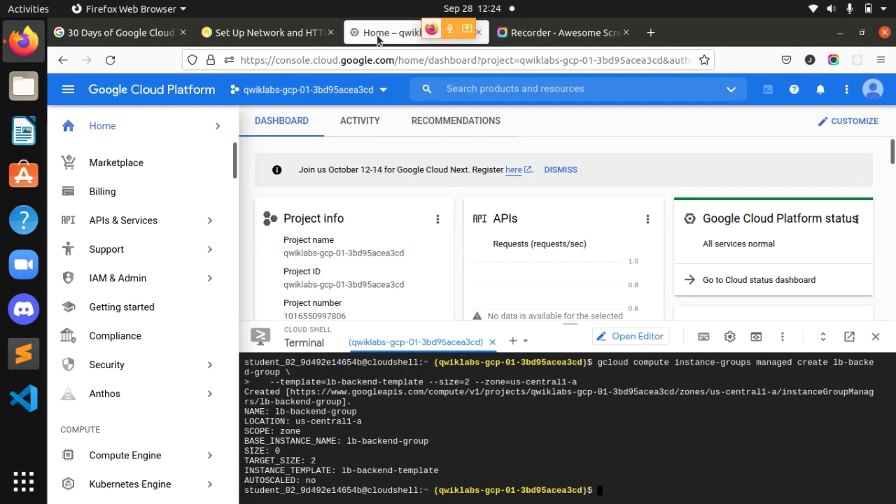
key("ctrl+v")
key("Return")
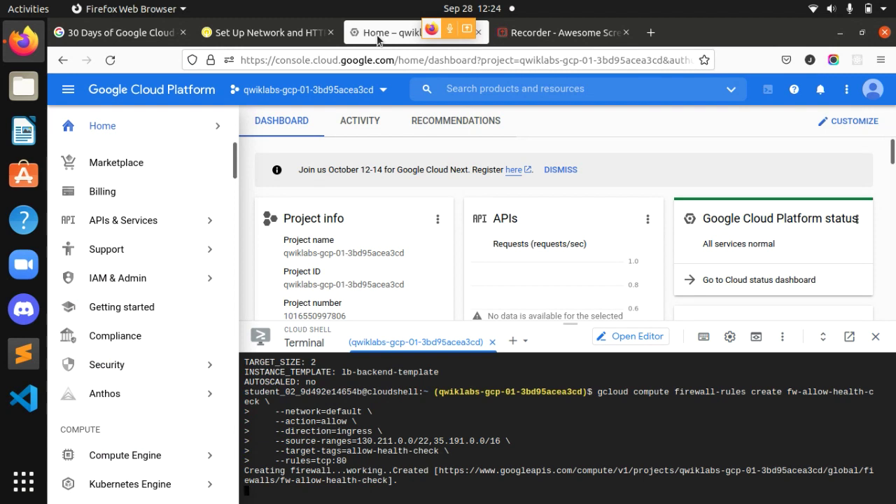
Copy the lab command reserving global static IPv4 address lb-ipv4-1 and run it in Cloud Shell
left_click(265, 32)
scroll(675, 423, "down", 5)
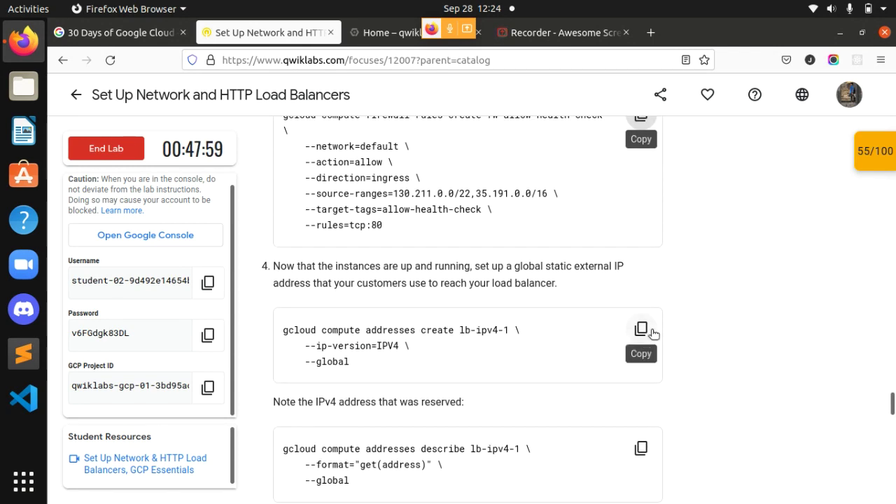
scroll(650, 334, "down", 2)
left_click(642, 291)
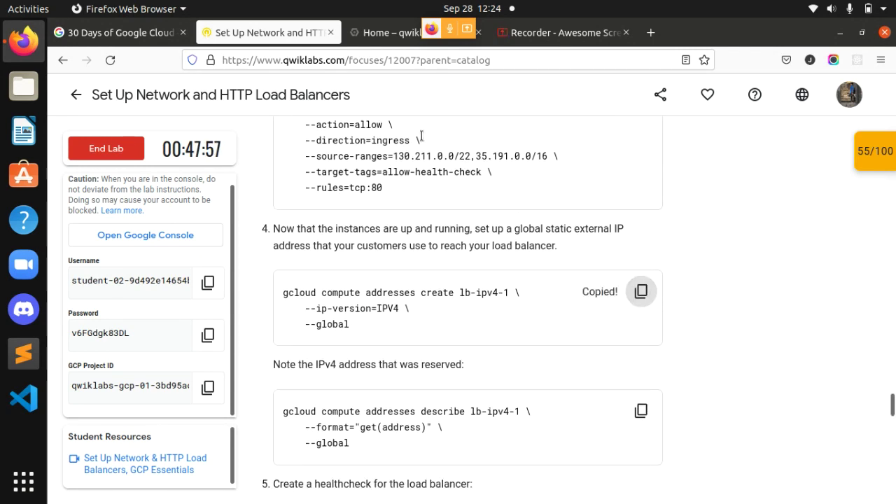
left_click(381, 32)
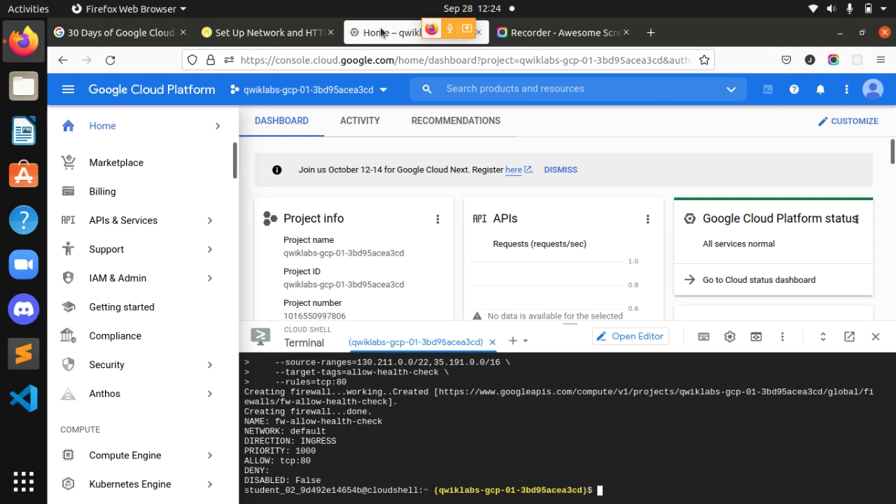
key("ctrl+v")
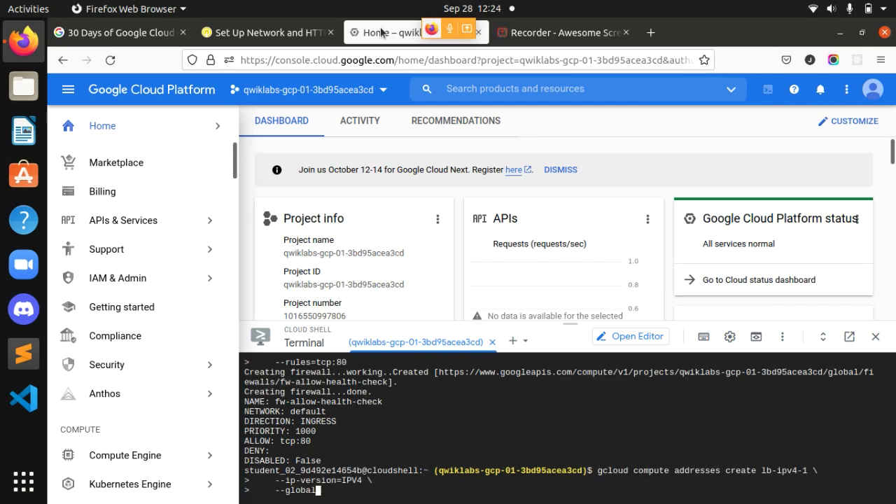
key("Return")
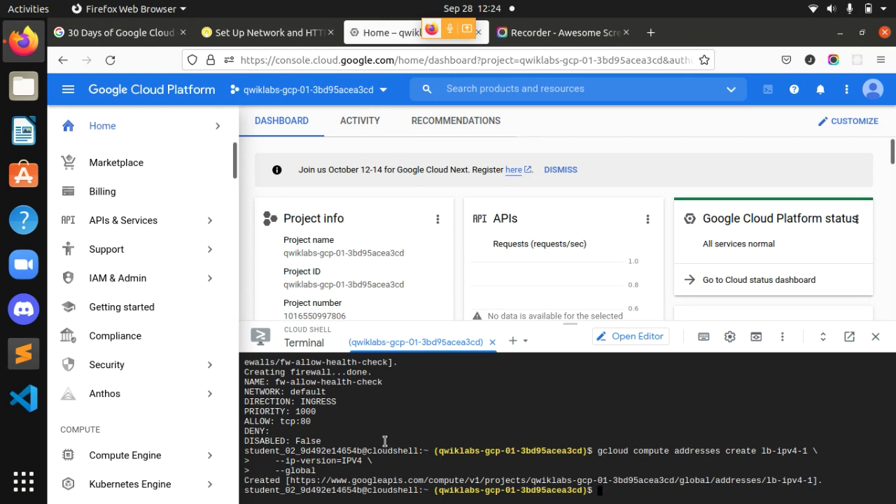
Copy and run the lab command describing lb-ipv4-1 with format get(address) to read the reserved address
left_click(269, 32)
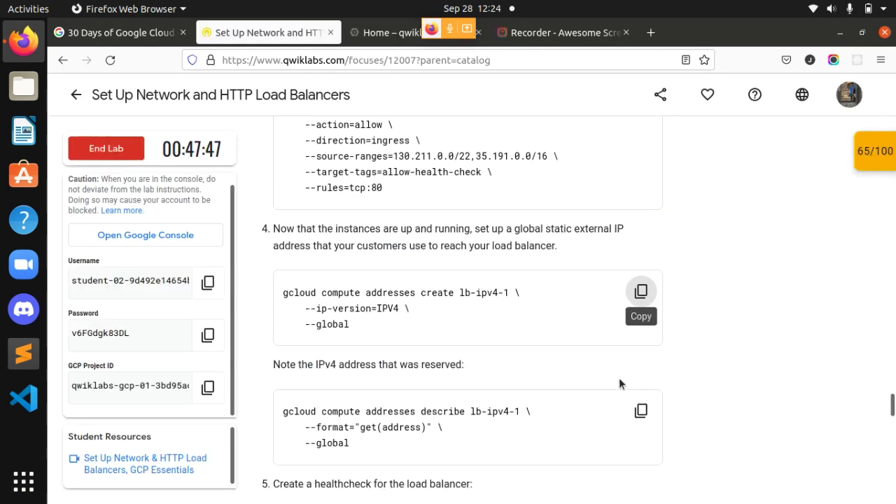
scroll(639, 423, "down", 2)
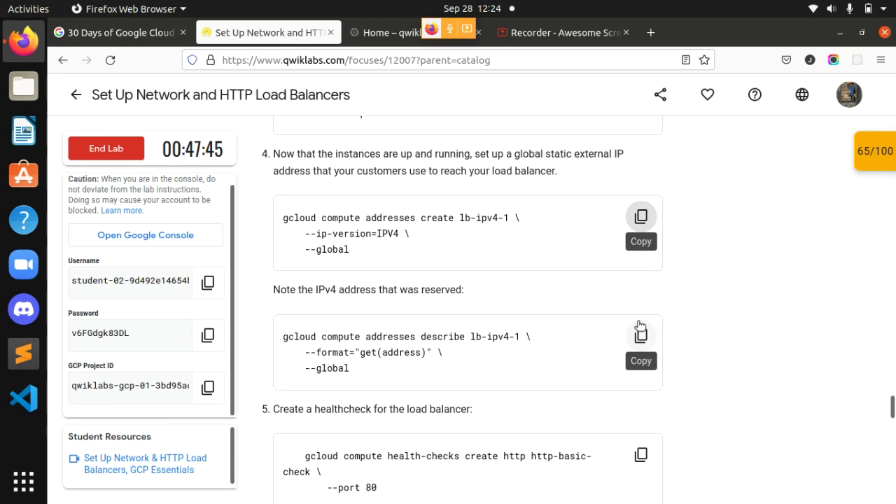
left_click(639, 327)
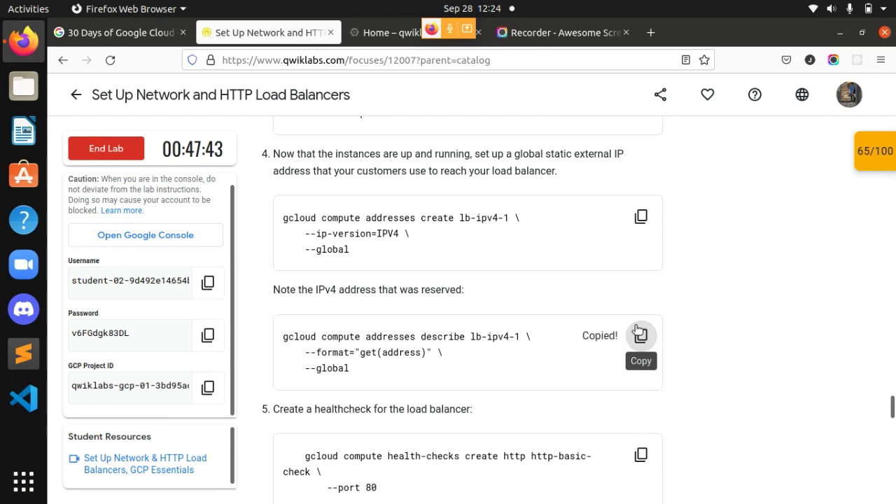
left_click(376, 35)
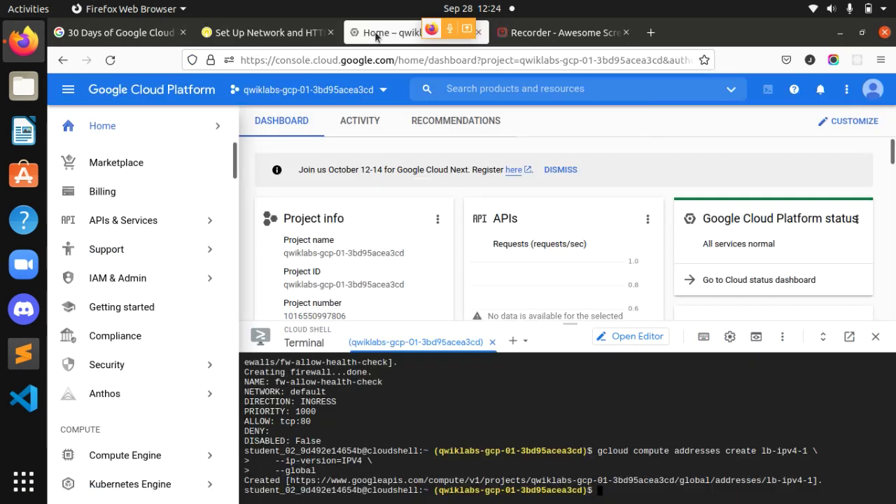
key("ctrl+v")
key("Return")
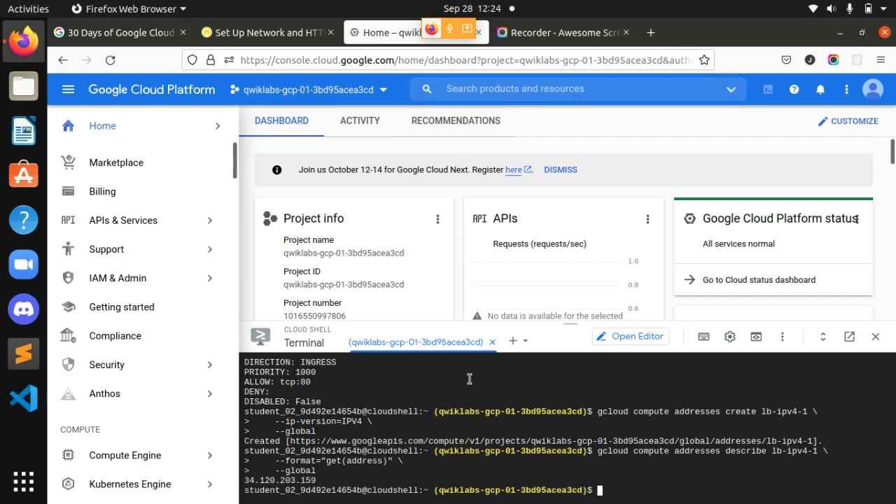
Copy the lab command creating HTTP health check http-basic-check on port 80 and run it in Cloud Shell
left_click(272, 33)
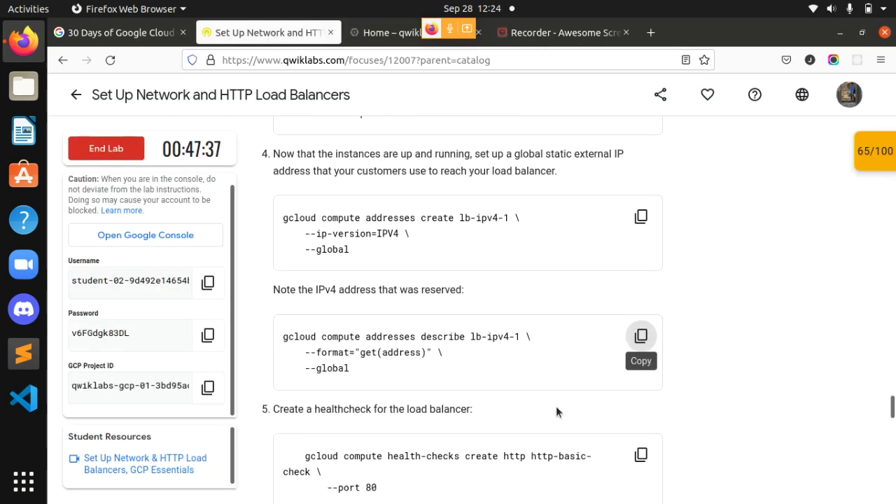
scroll(629, 467, "down", 4)
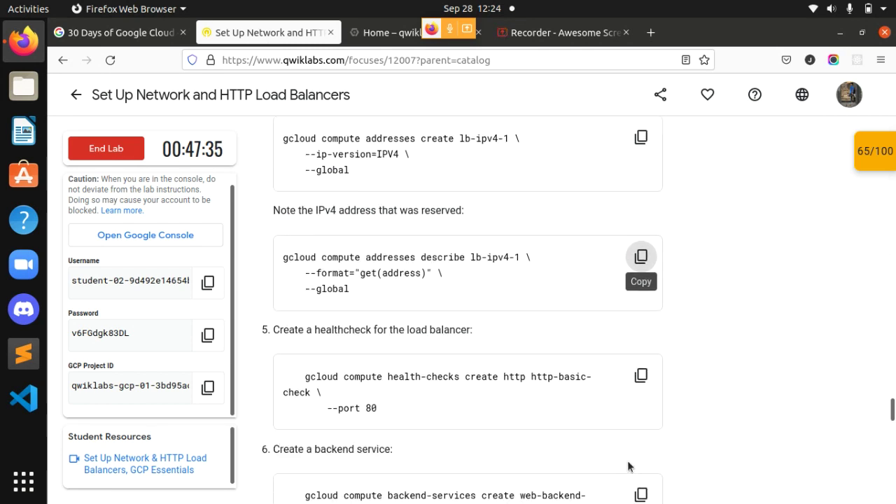
left_click(641, 270)
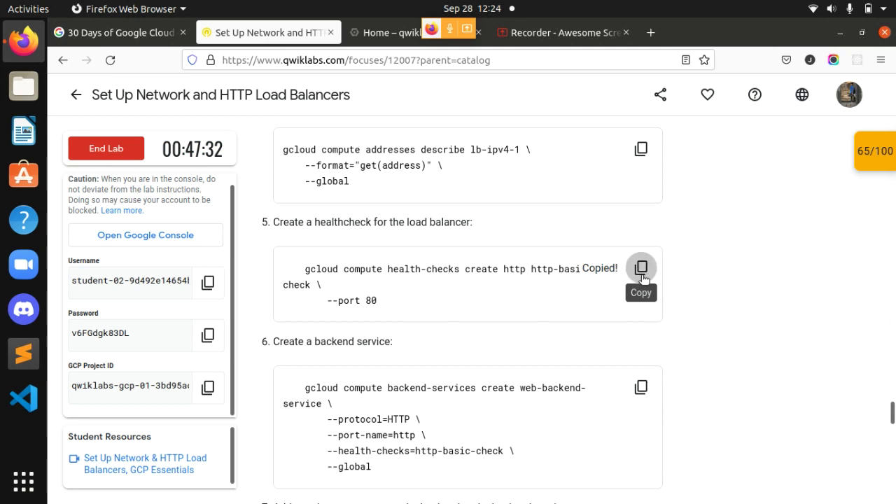
left_click(379, 26)
key("ctrl+v")
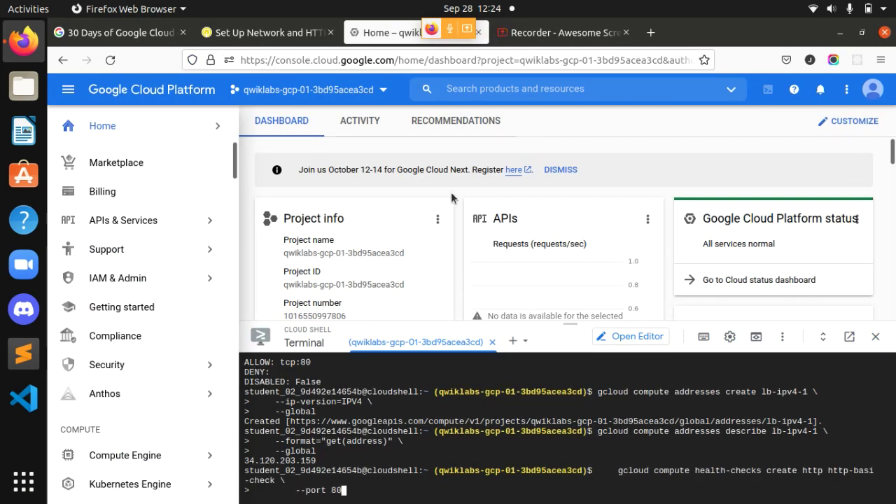
key("Return")
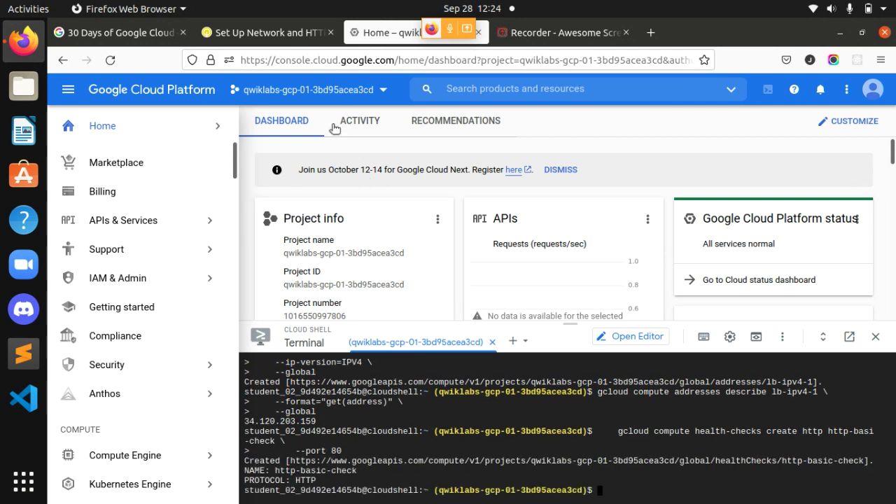
Copy and run the lab command creating global backend service web-backend-service with protocol HTTP, port name http and health check http-basic-check
left_click(282, 40)
scroll(730, 388, "down", 1)
scroll(730, 388, "down", 2)
left_click(639, 275)
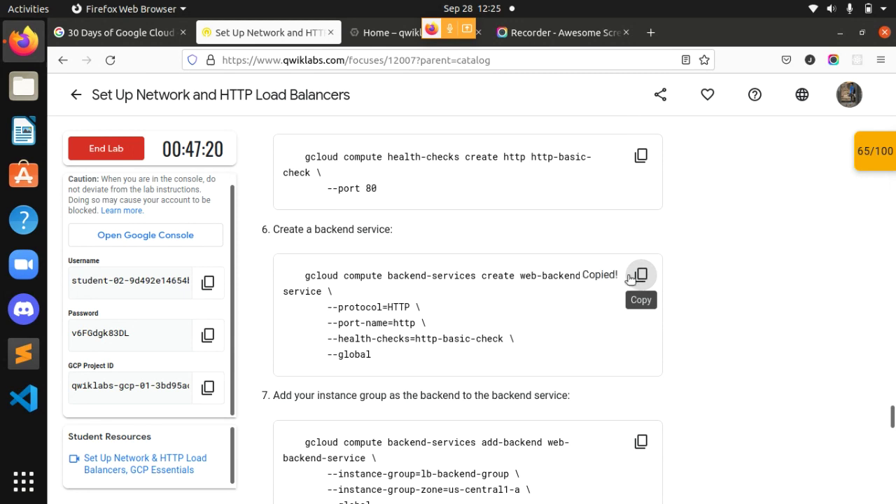
left_click(386, 38)
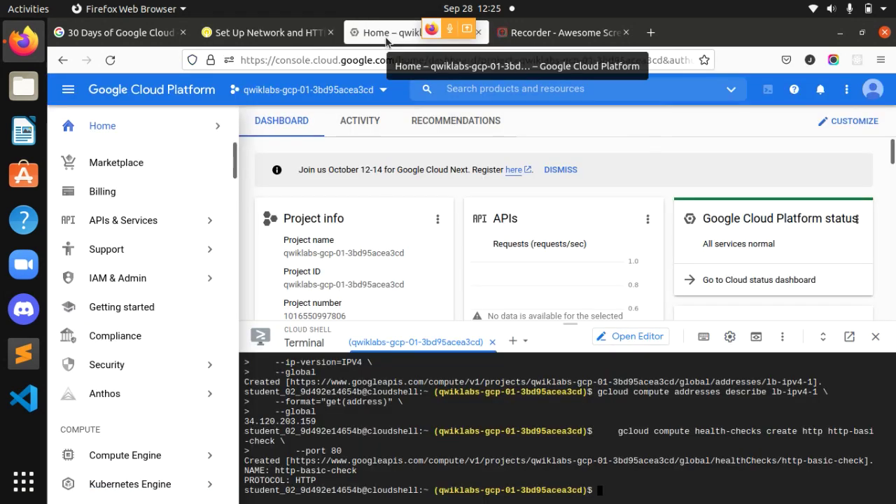
key("ctrl+v")
key("Return")
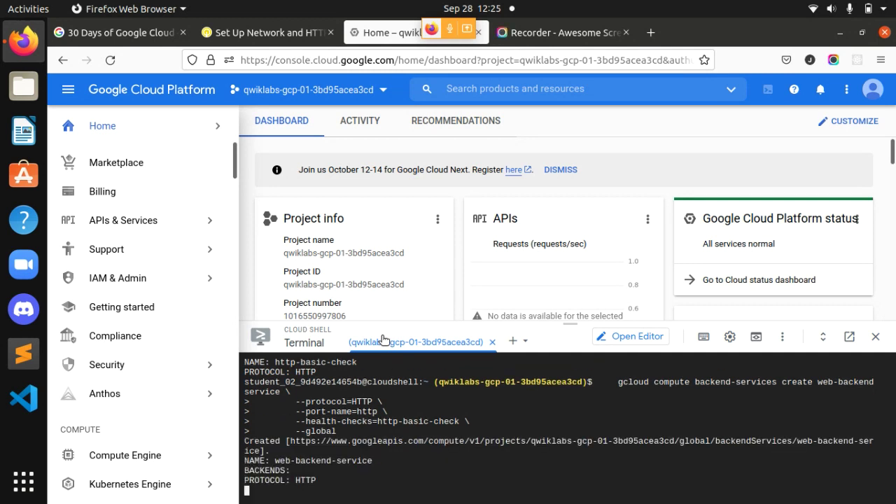
Copy and run the lab command adding instance group lb-backend-group in zone us-central1-a as a backend of web-backend-service
left_click(252, 39)
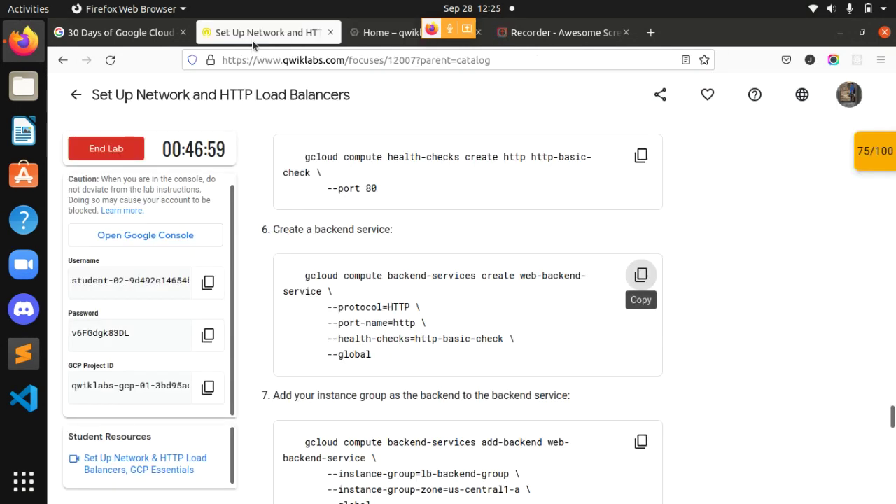
scroll(636, 366, "down", 6)
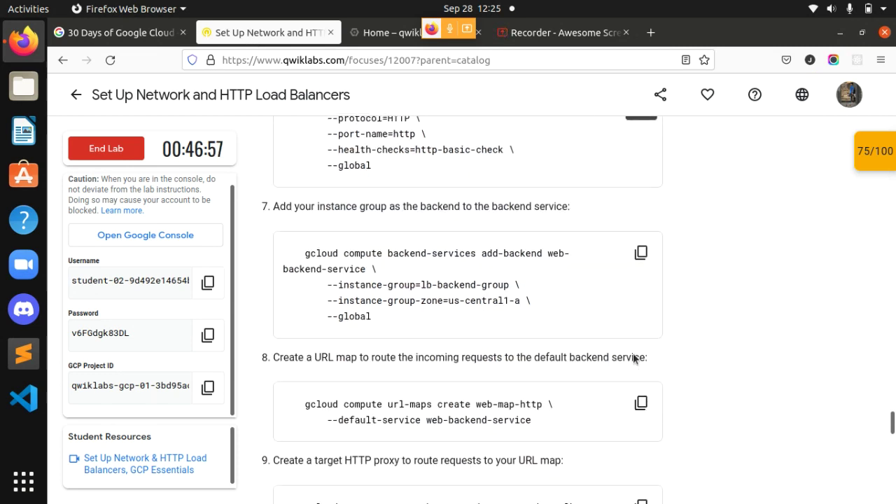
left_click(641, 218)
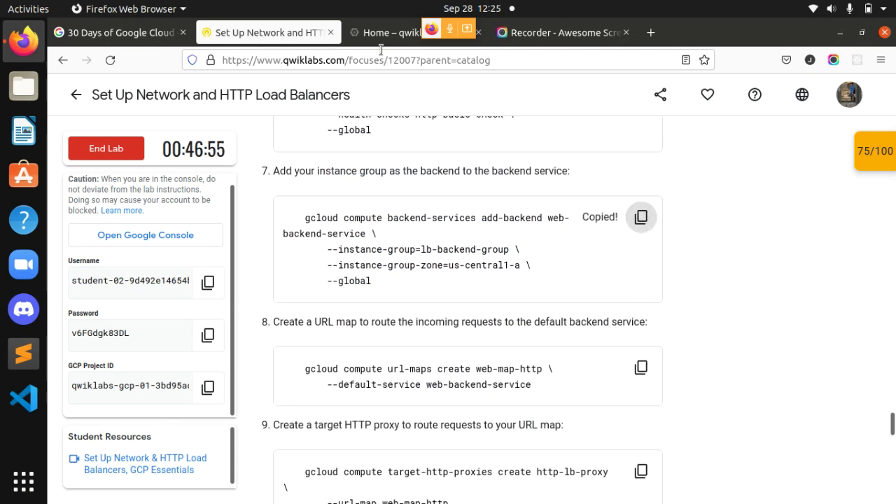
left_click(382, 34)
key("ctrl+v")
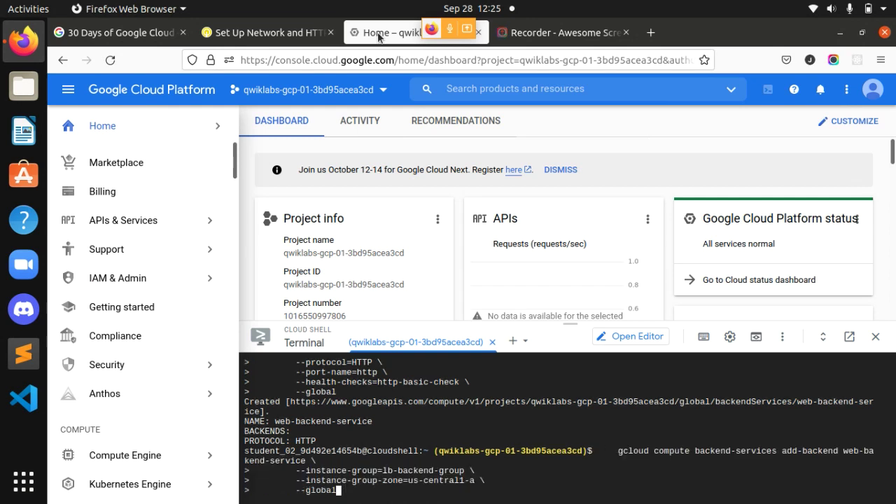
key("Return")
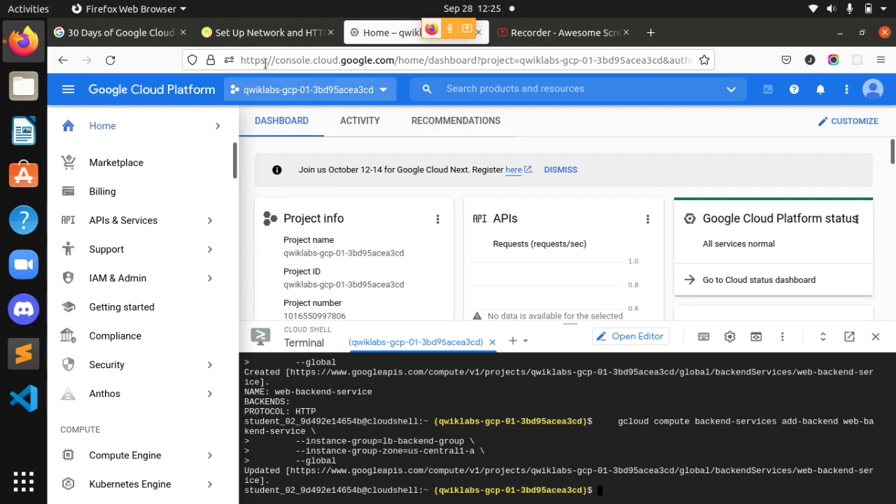
Copy and run the lab command creating URL map web-map-http with default service web-backend-service
left_click(260, 34)
scroll(713, 432, "down", 2)
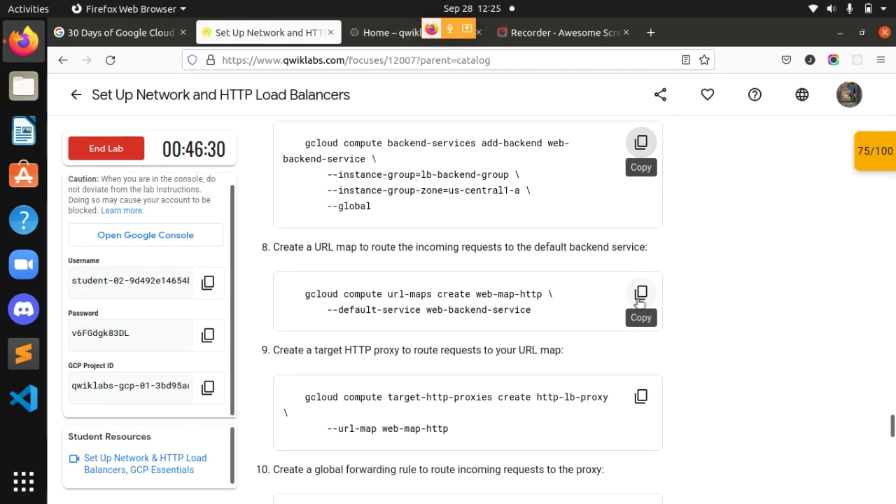
left_click(633, 291)
left_click(392, 32)
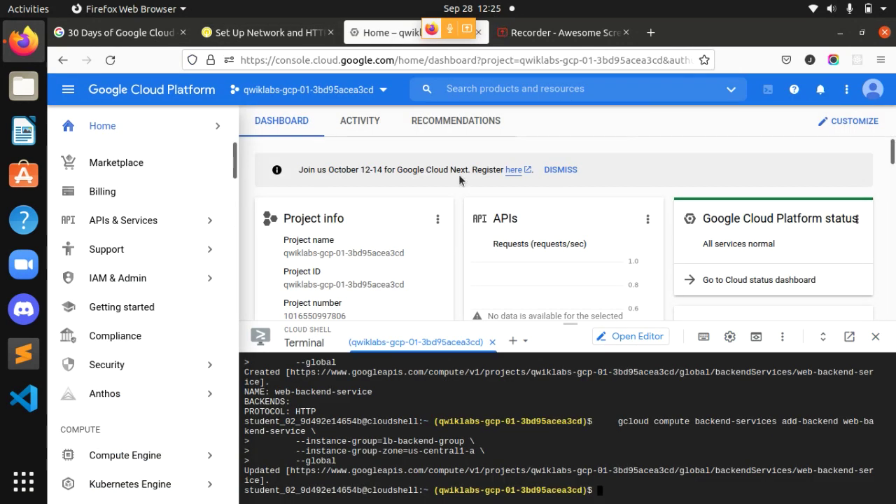
key("ctrl+v")
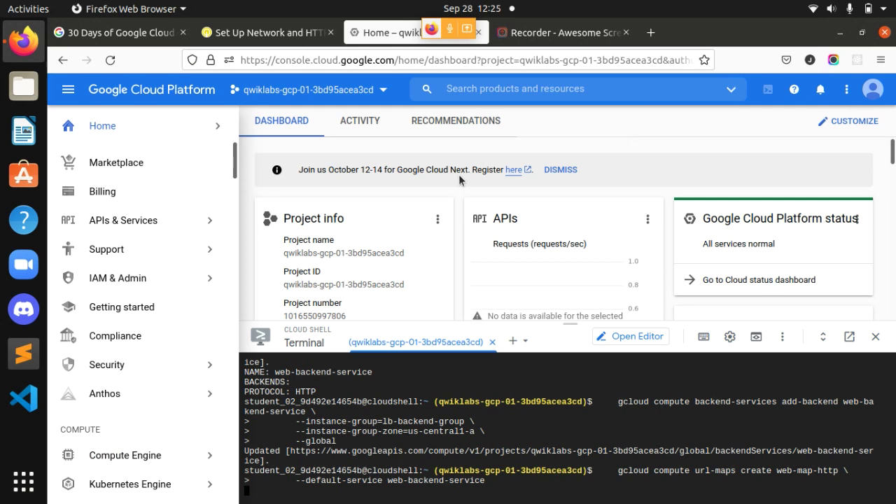
Copy the lab command creating target HTTP proxy http-lb-proxy for URL map web-map-http and run it in Cloud Shell
left_click(254, 32)
scroll(638, 315, "down", 3)
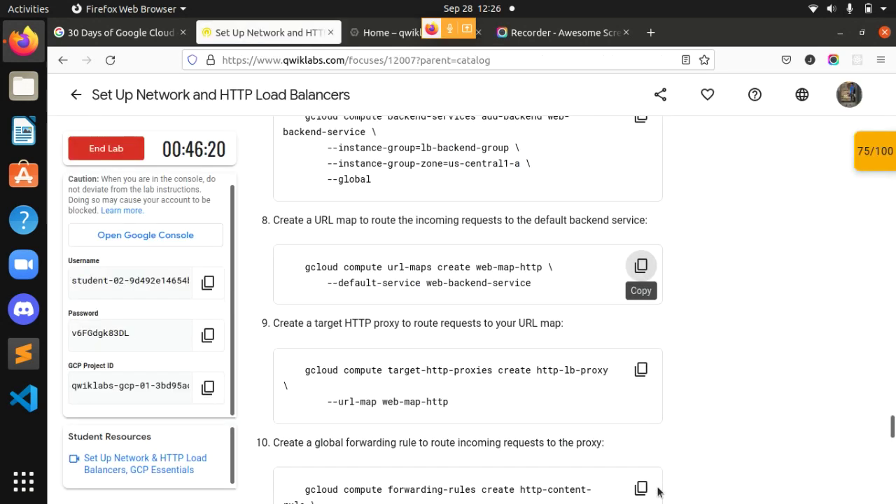
left_click(641, 247)
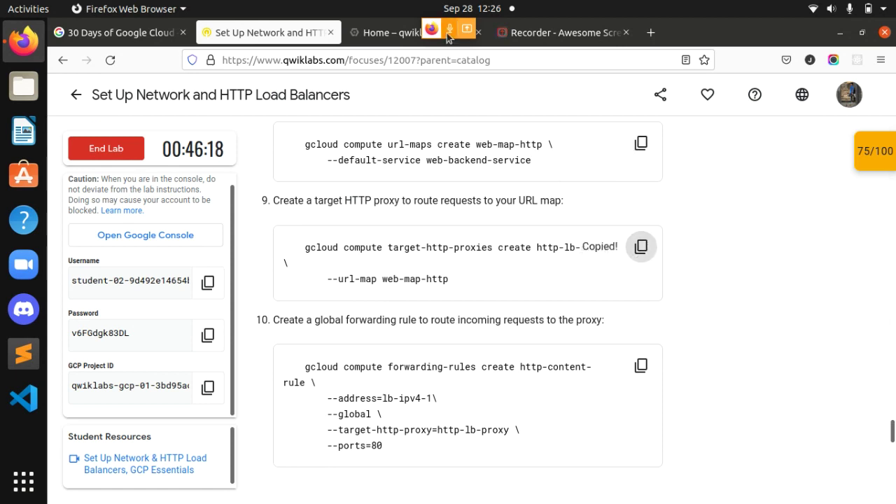
left_click(392, 32)
key("ctrl+v")
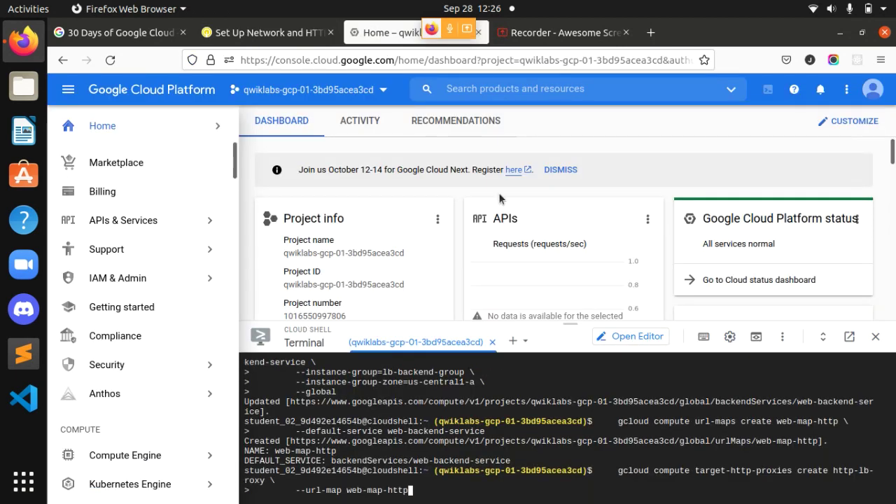
key("Return")
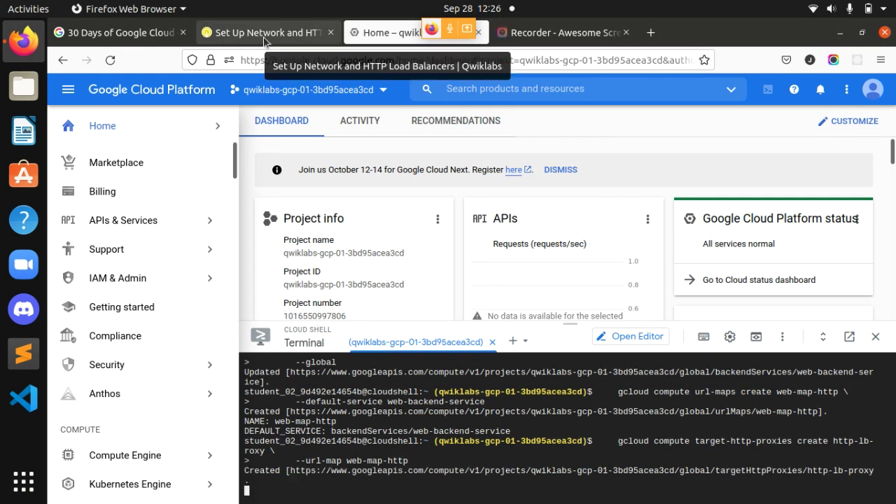
Copy and run the lab command creating global forwarding rule http-content-rule with address lb-ipv4-1, target proxy http-lb-proxy and port 80
left_click(264, 35)
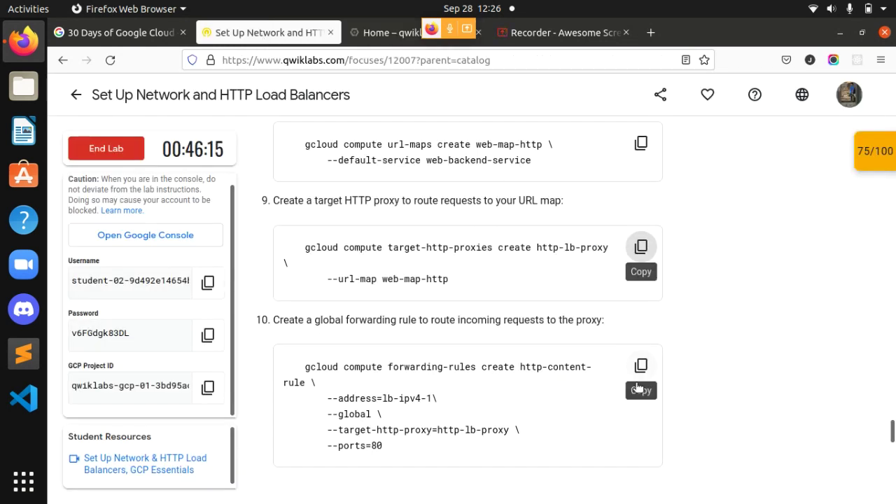
scroll(732, 402, "down", 2)
left_click(639, 295)
left_click(371, 36)
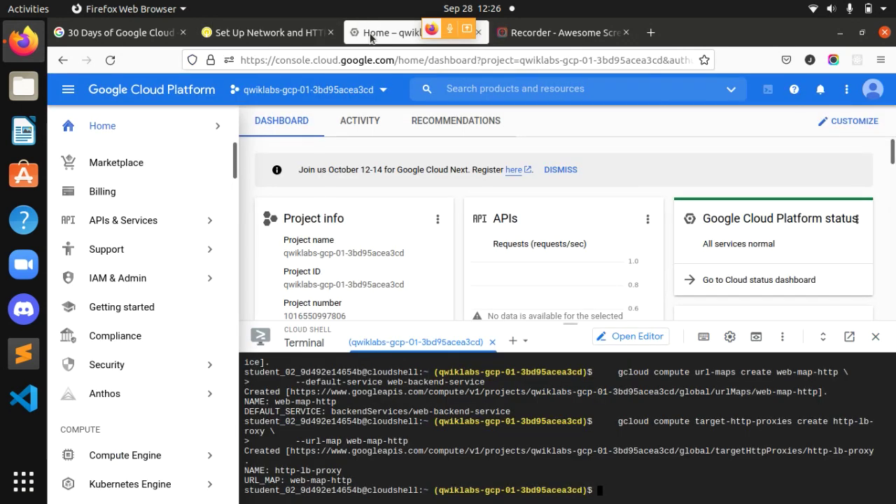
key("ctrl+v")
key("Return")
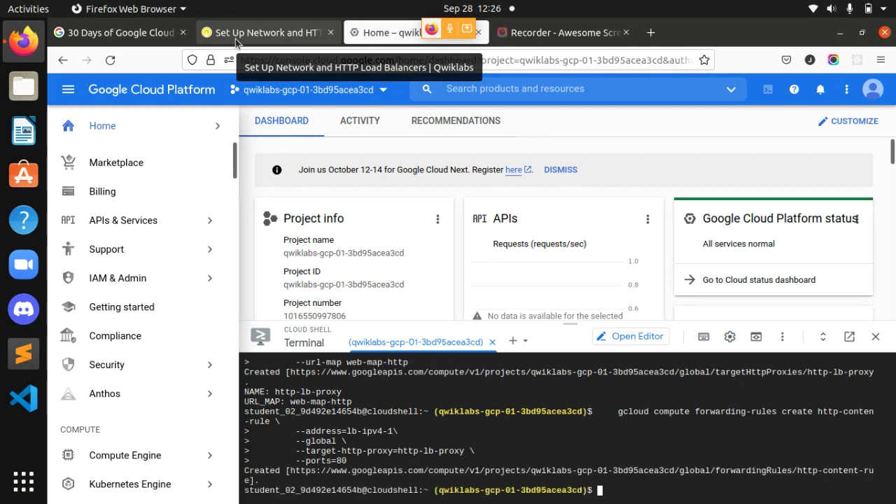
Check the lab progress for Create an HTTP load balancer and review the score of each checkpoint
left_click(235, 38)
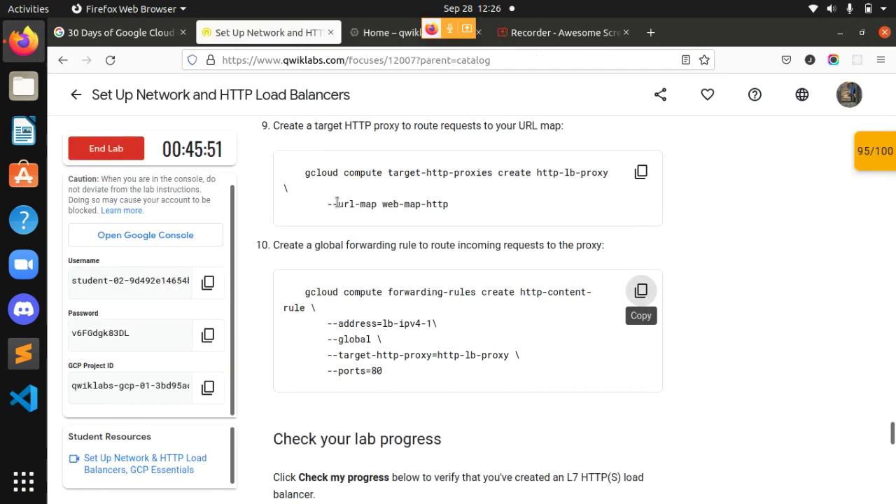
scroll(455, 430, "down", 1)
scroll(455, 430, "down", 4)
left_click(359, 377)
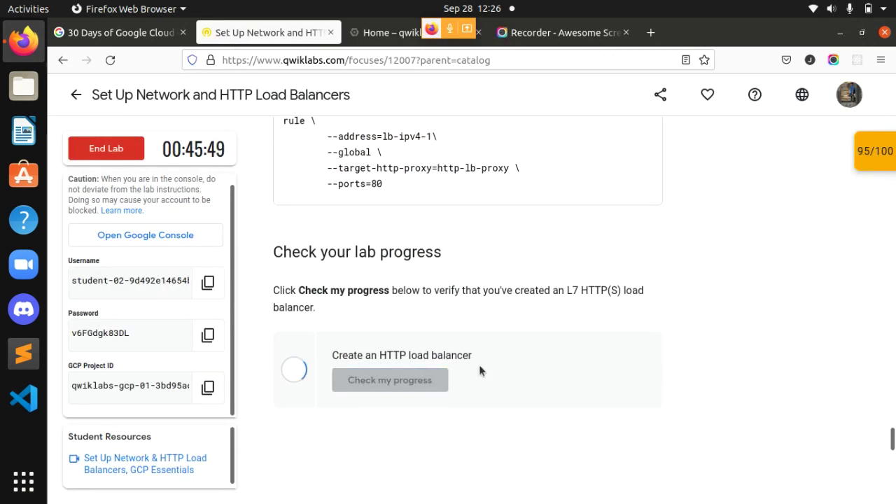
scroll(719, 271, "down", 3)
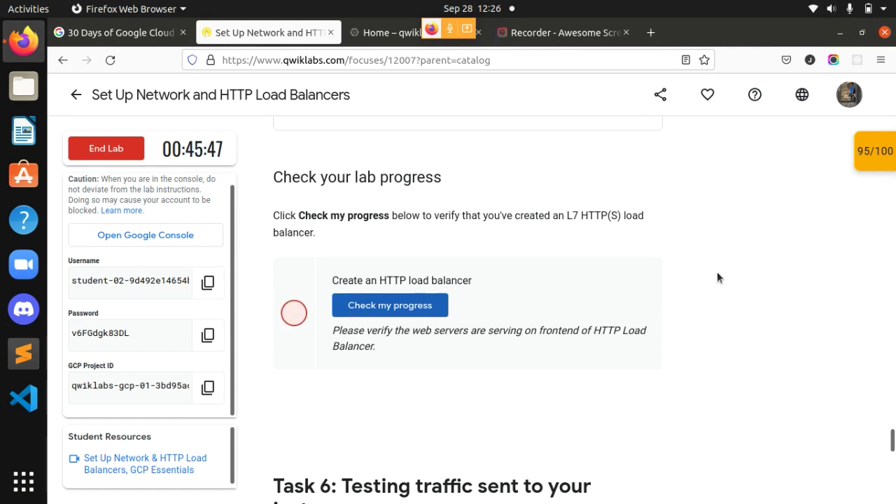
left_click(886, 165)
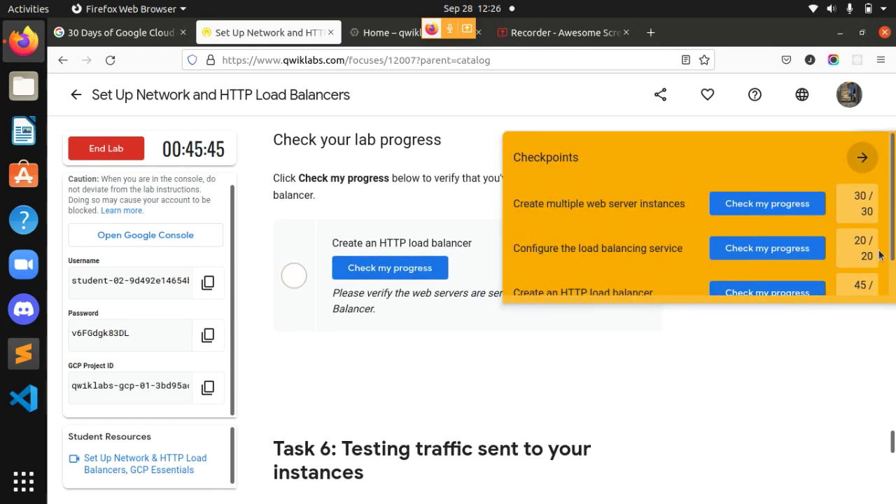
scroll(886, 242, "down", 1)
scroll(875, 192, "up", 1)
left_click(866, 151)
Recheck Create an HTTP load balancer from the instructions and from the Checkpoints list, dismissing any alerts
left_click(403, 268)
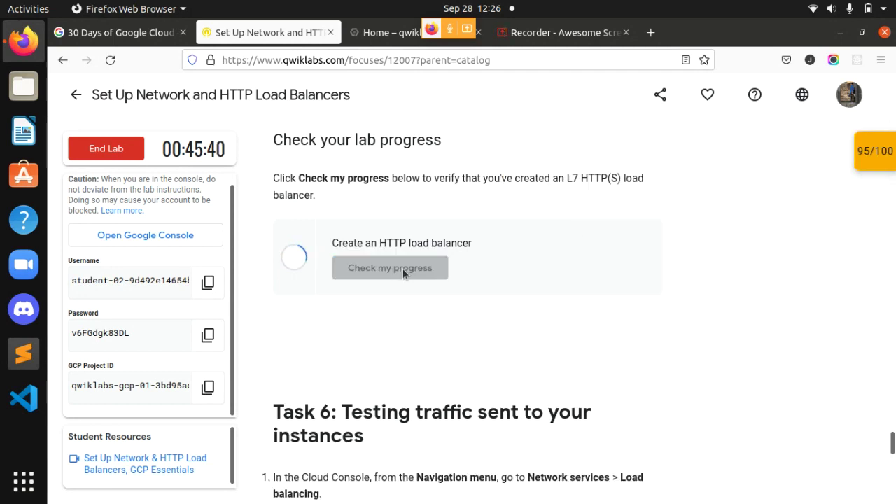
left_click(883, 156)
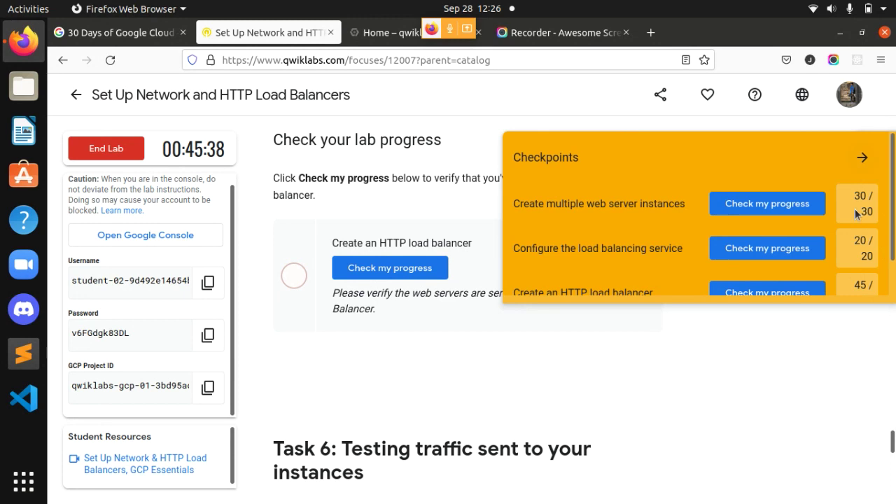
scroll(889, 280, "down", 1)
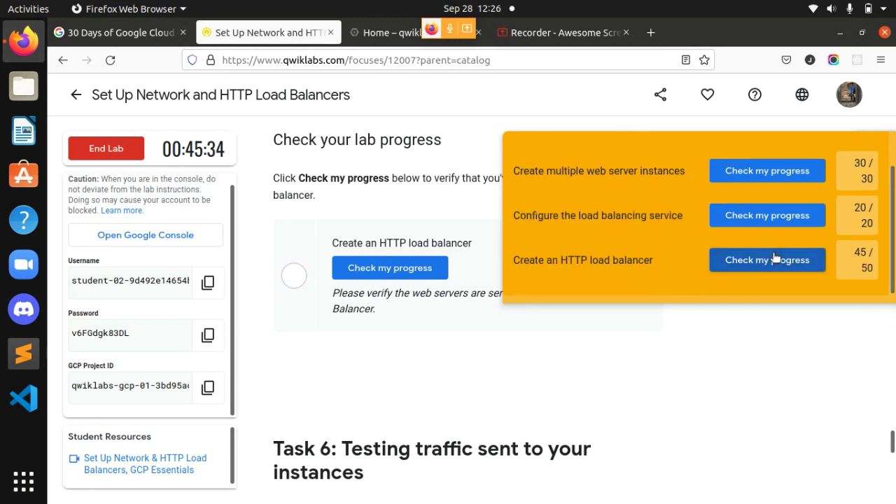
left_click(770, 259)
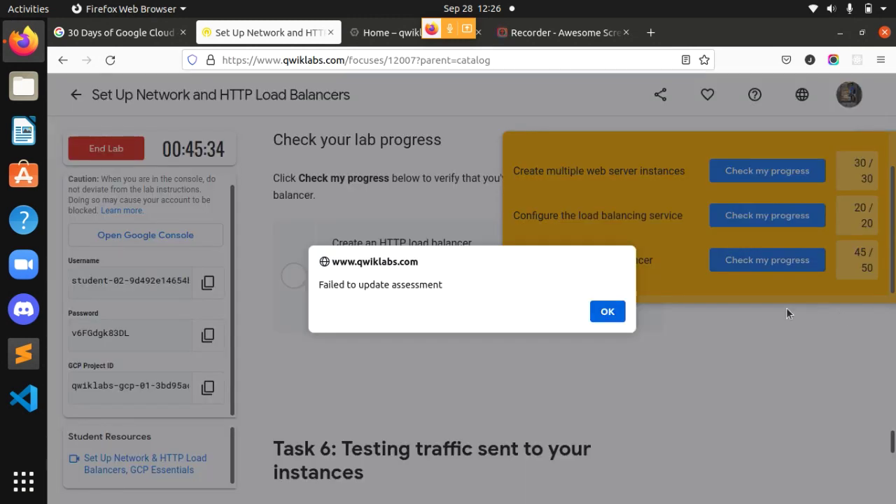
left_click(607, 313)
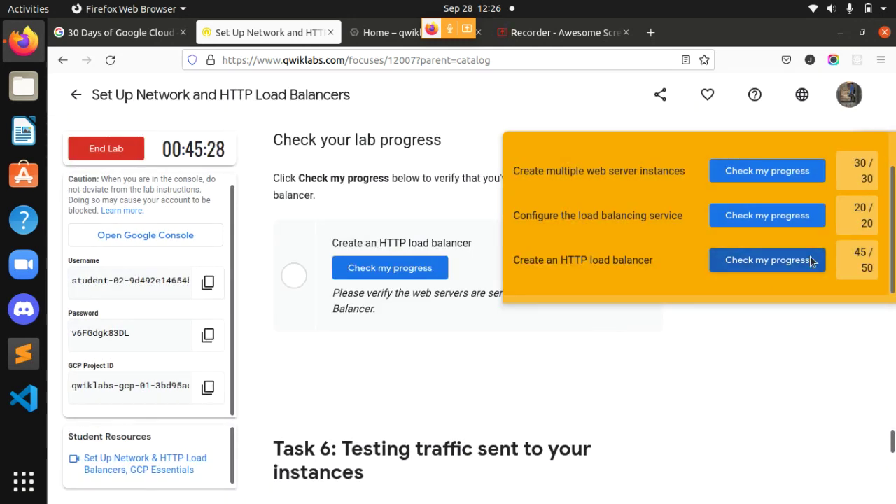
left_click(812, 261)
left_click(607, 313)
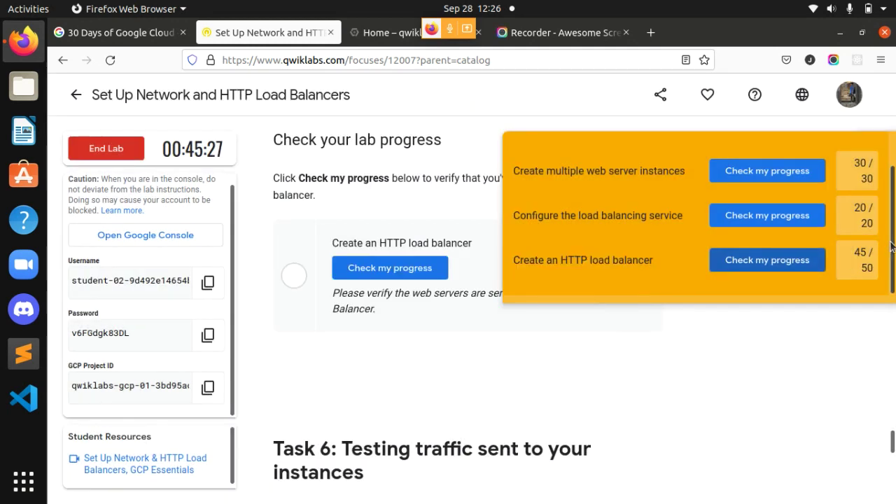
left_click(868, 158)
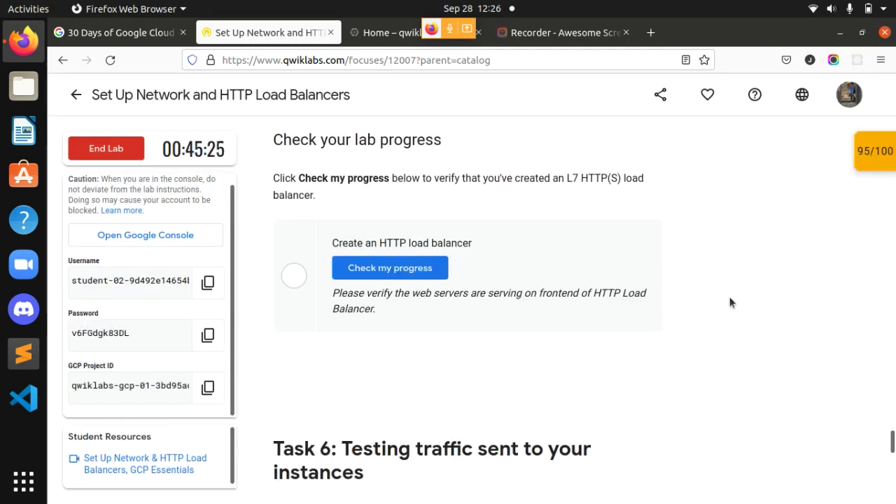
Read the Task 6 instructions on testing traffic and examine the individual checkpoint scores
mouse_move(893, 443)
left_mouse_down()
mouse_move(894, 478)
mouse_move(894, 454)
left_mouse_up()
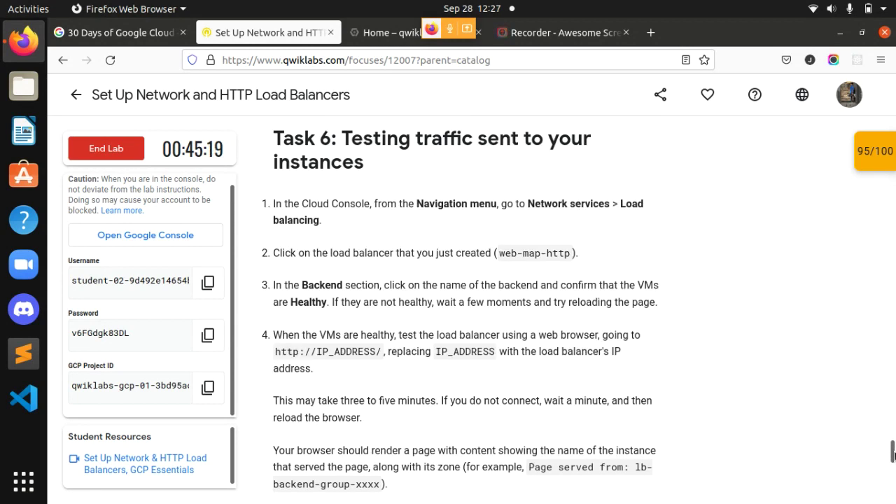
scroll(893, 453, "up", 4)
scroll(893, 453, "down", 1)
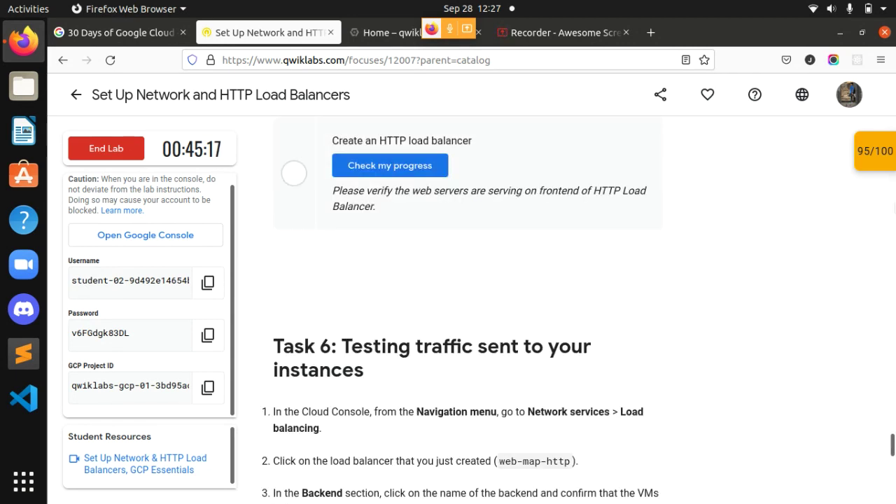
left_click(888, 145)
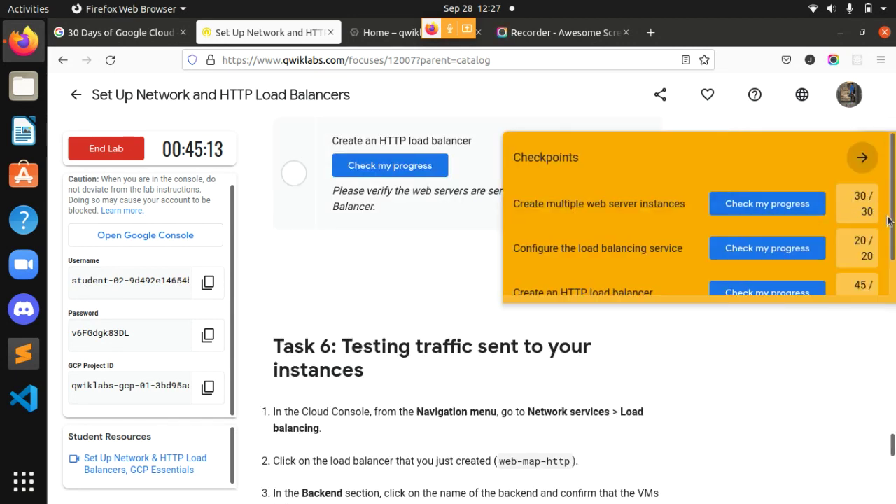
scroll(888, 221, "down", 1)
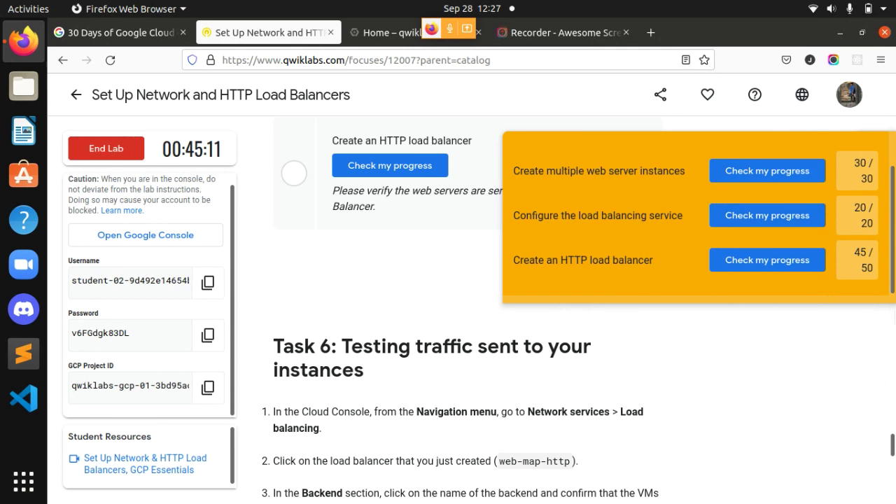
scroll(887, 220, "up", 1)
left_click(861, 156)
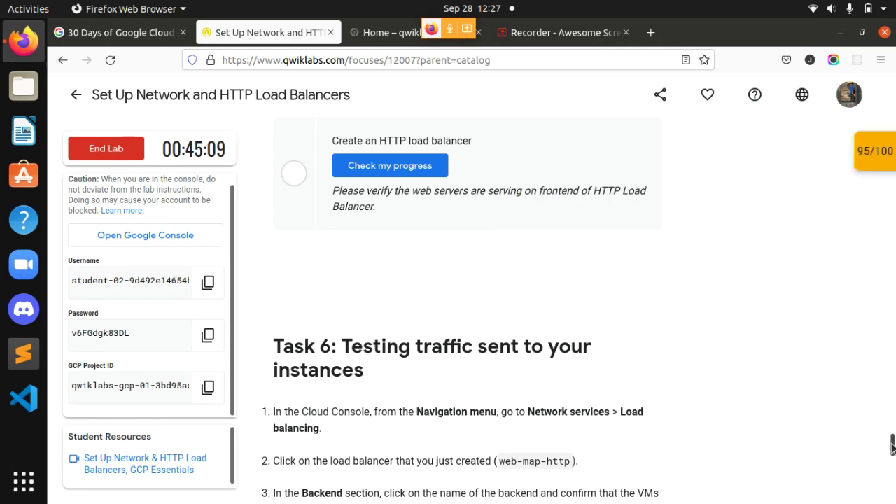
Rerun the Create an HTTP load balancer check in the instructions and the Checkpoints list, and review the score
scroll(892, 446, "up", 4)
scroll(765, 430, "down", 1)
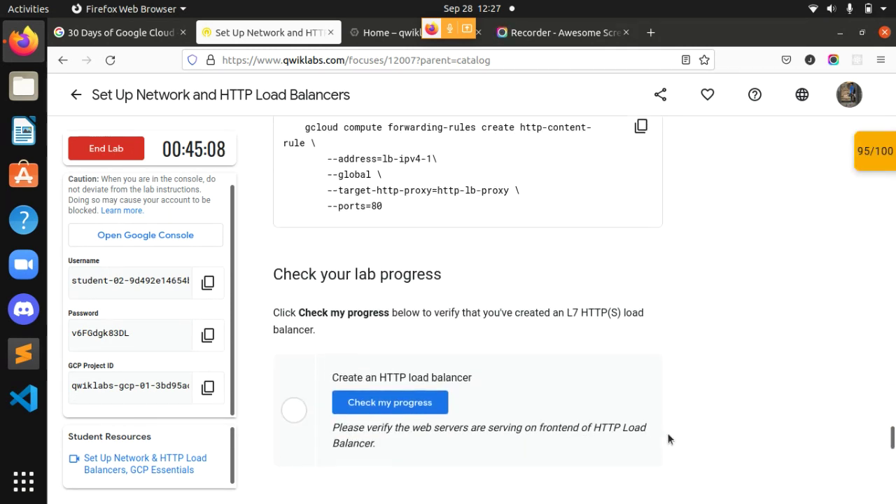
left_click(431, 398)
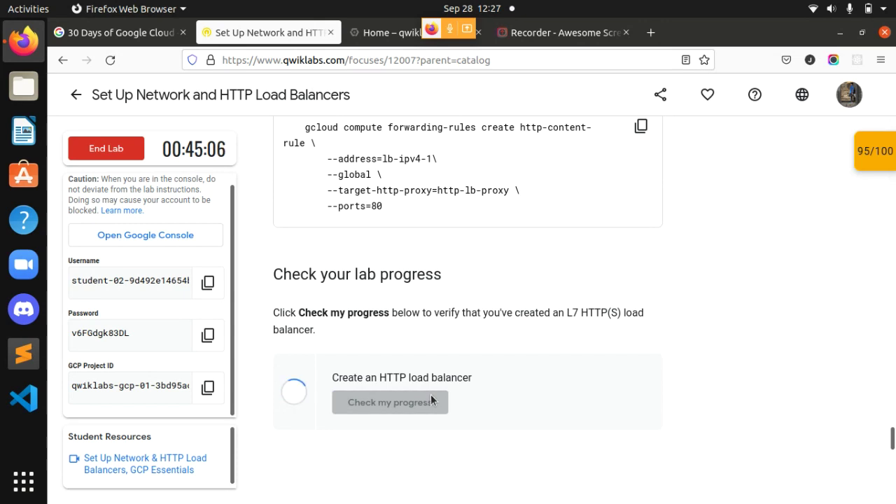
left_click(881, 166)
scroll(890, 238, "down", 5)
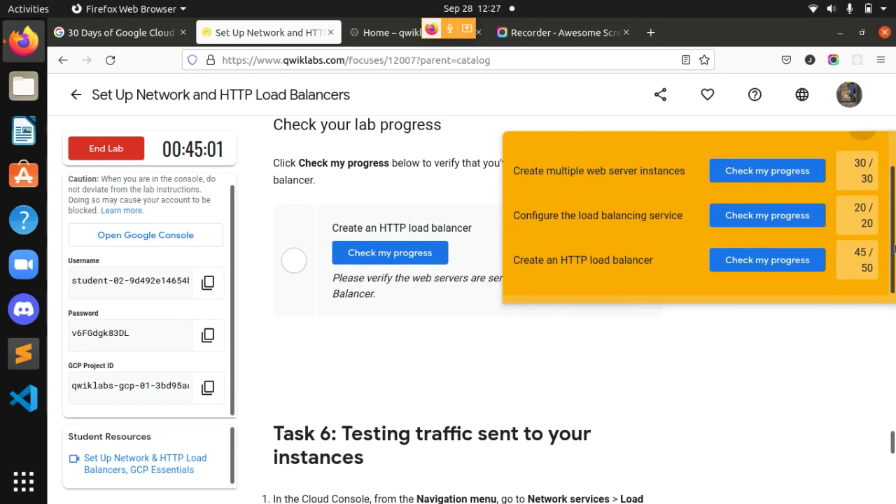
left_click(789, 275)
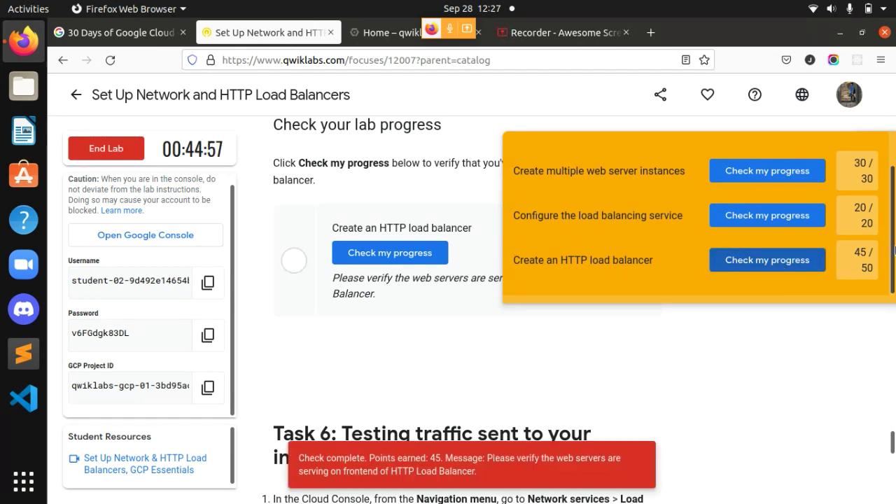
scroll(893, 210, "up", 1)
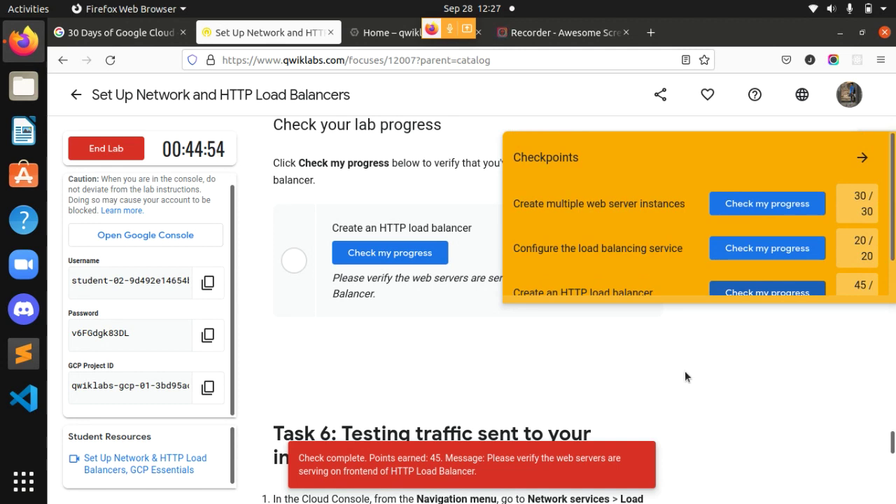
scroll(885, 210, "down", 1)
scroll(871, 182, "up", 1)
left_click(861, 158)
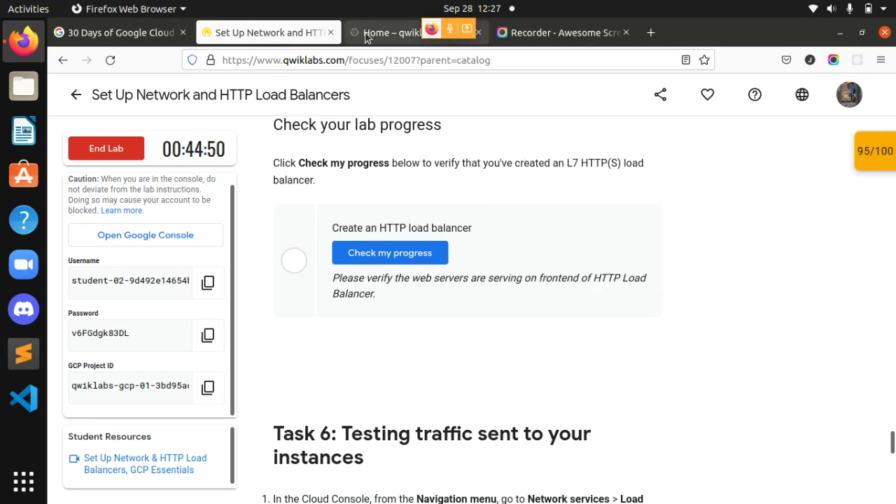
Review lab steps 8 to 10, request another HTTP load balancer check, and inspect the Cloud Shell output
scroll(448, 315, "up", 6)
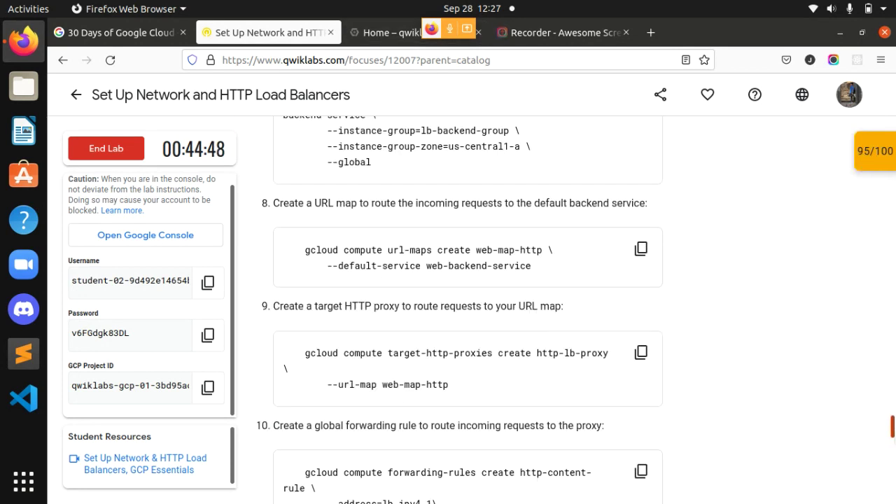
scroll(894, 439, "down", 3)
scroll(893, 440, "down", 4)
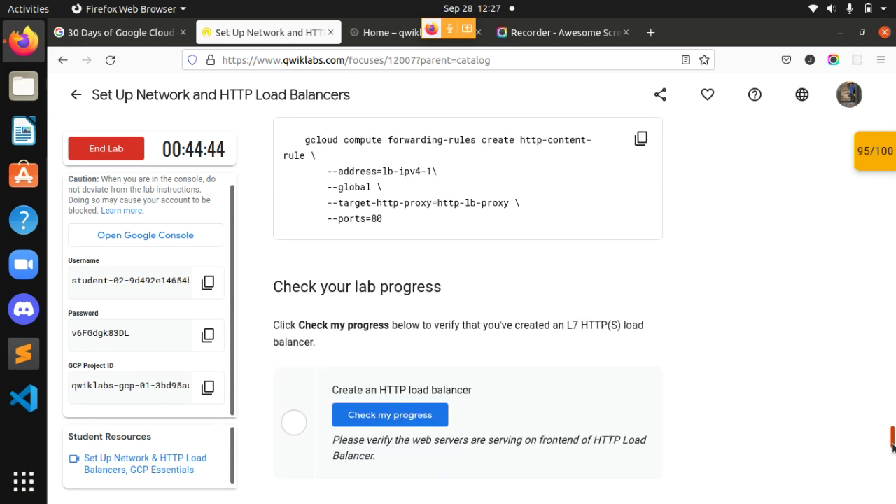
scroll(894, 448, "down", 3)
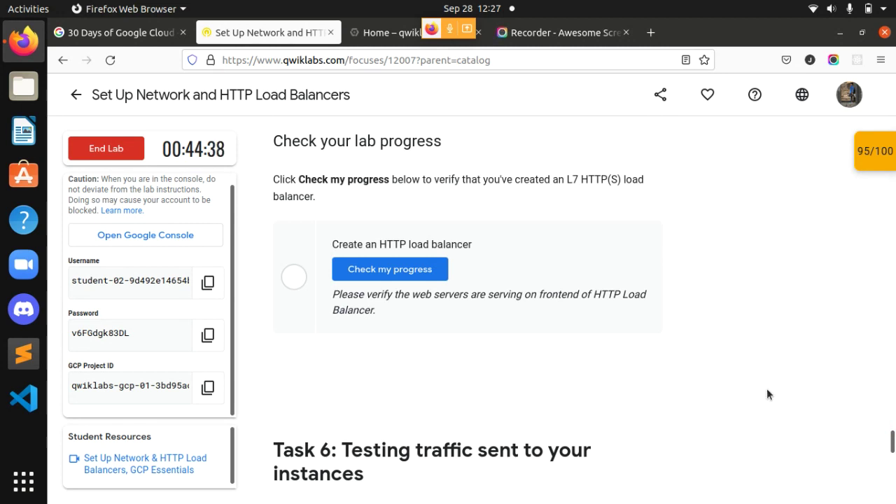
left_click(413, 274)
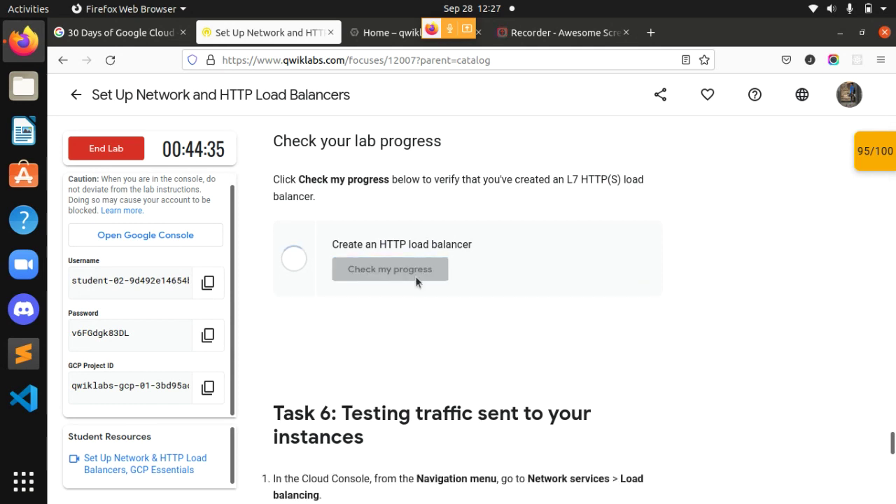
left_click(373, 38)
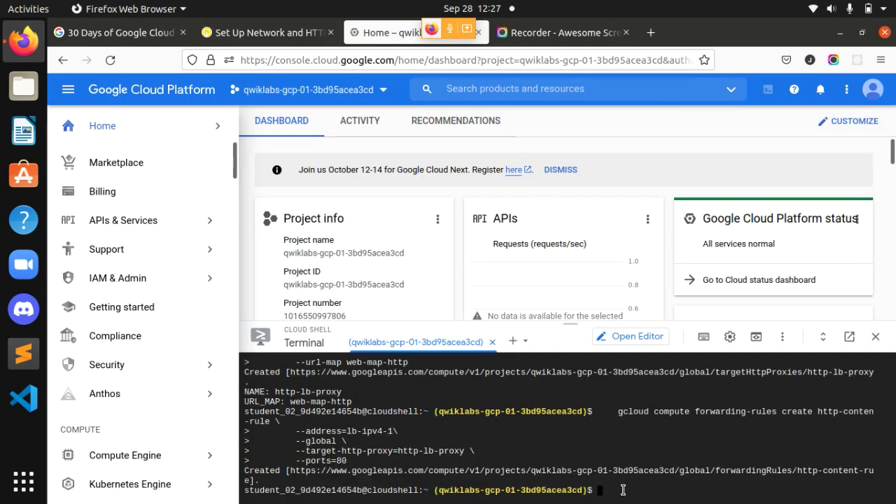
Reload the Qwiklabs lab page and review the scores in the Checkpoints list
left_click(270, 38)
left_click(112, 62)
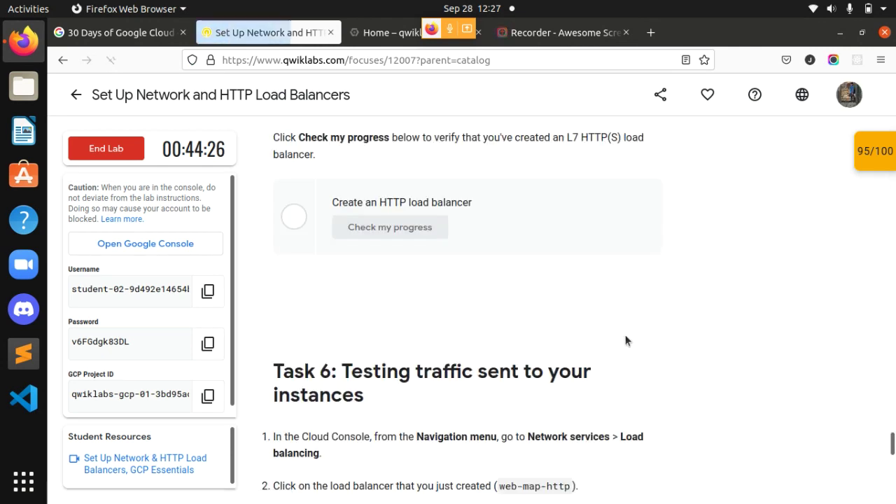
left_click(873, 161)
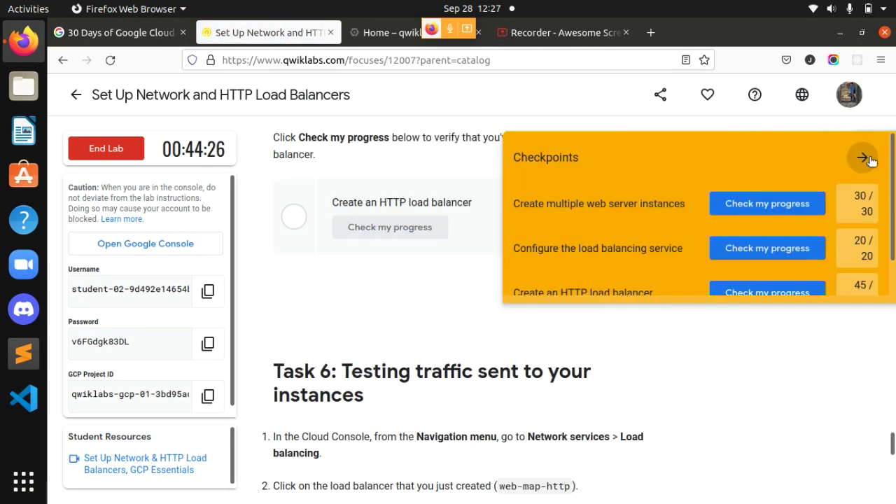
scroll(894, 261, "down", 1)
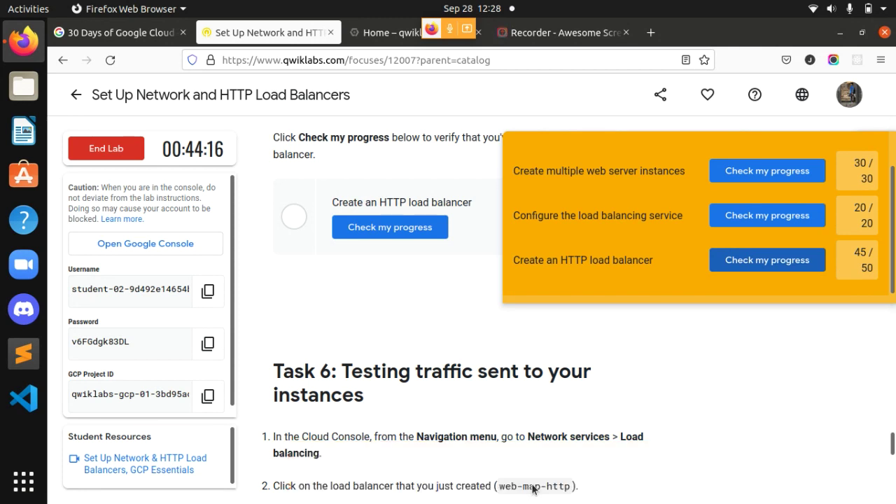
scroll(888, 235, "up", 2)
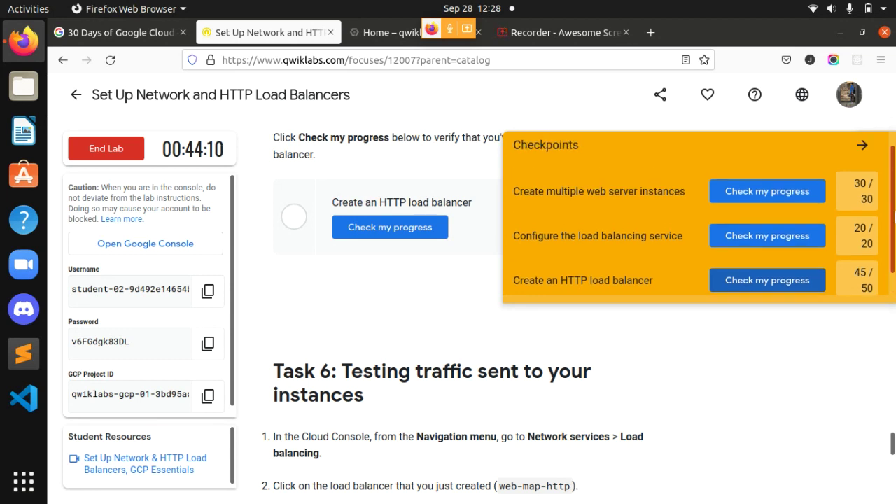
left_click(865, 146)
Review the Task 5 instructions backwards from the URL map and proxy steps to the load balancer template and introduction
scroll(455, 314, "up", 5)
scroll(467, 308, "up", 4)
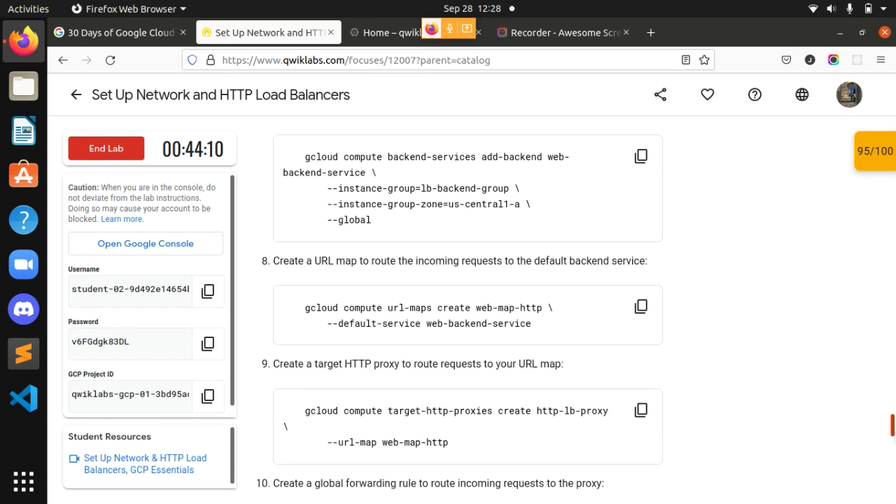
scroll(468, 308, "up", 8)
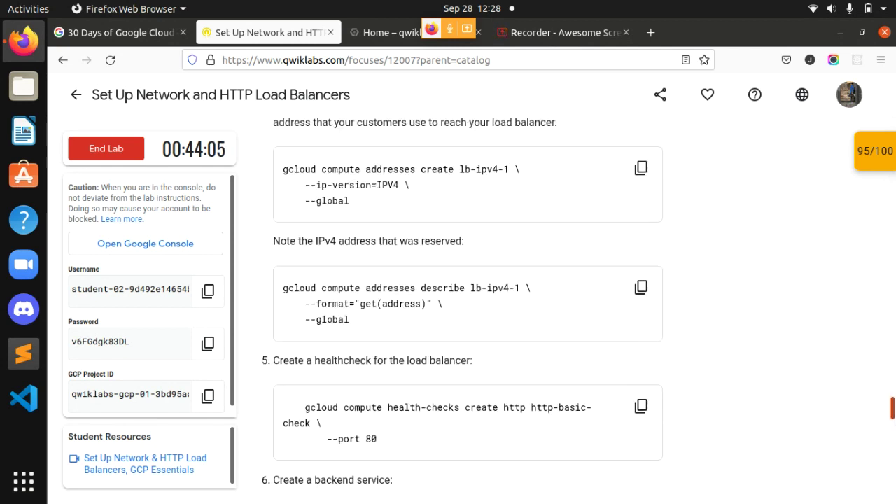
scroll(467, 308, "up", 2)
scroll(467, 308, "up", 2)
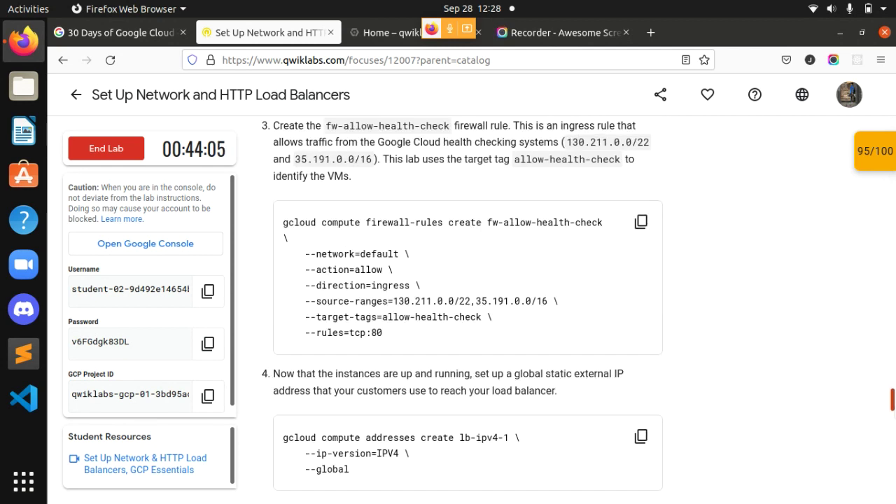
scroll(468, 307, "up", 2)
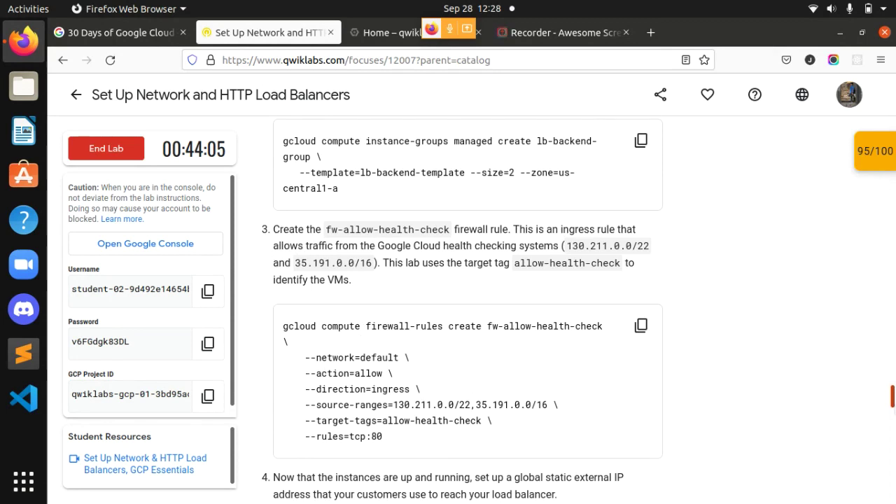
scroll(468, 308, "up", 3)
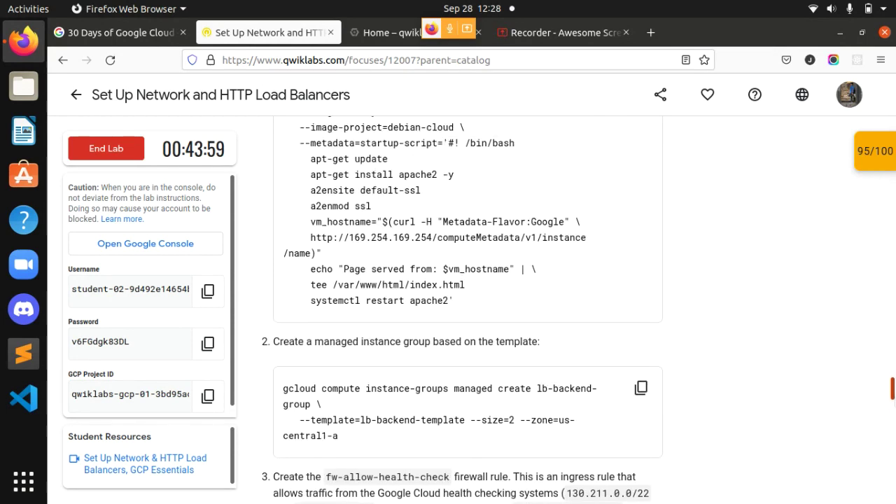
scroll(467, 308, "up", 3)
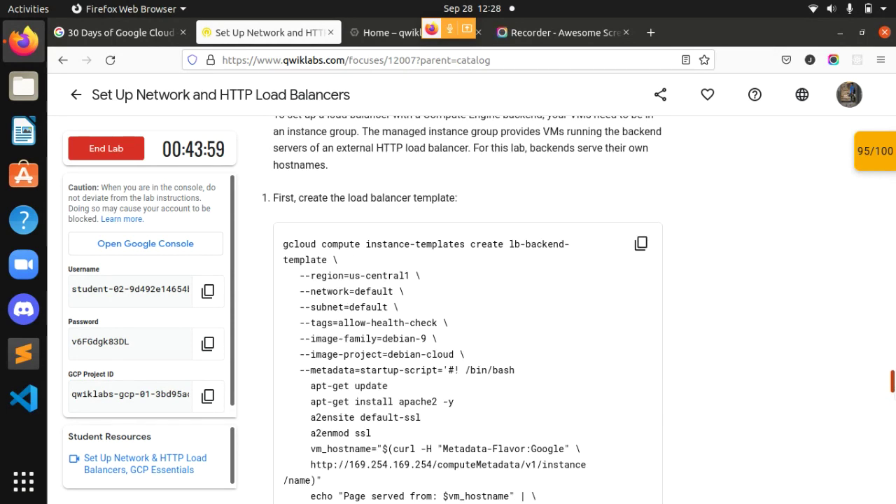
scroll(468, 308, "up", 3)
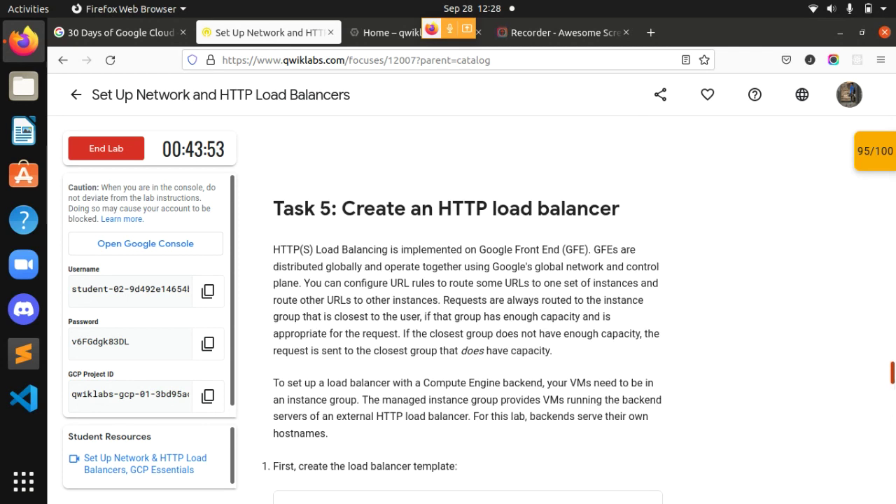
Review the Task 4 traffic commands, the network load balancing service steps, and the instance listing and verification steps
scroll(468, 308, "up", 3)
scroll(467, 308, "up", 3)
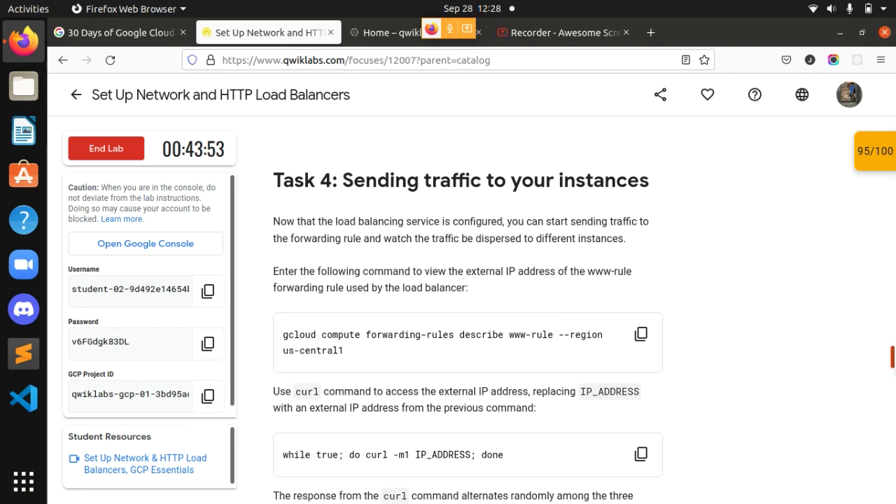
scroll(468, 308, "up", 7)
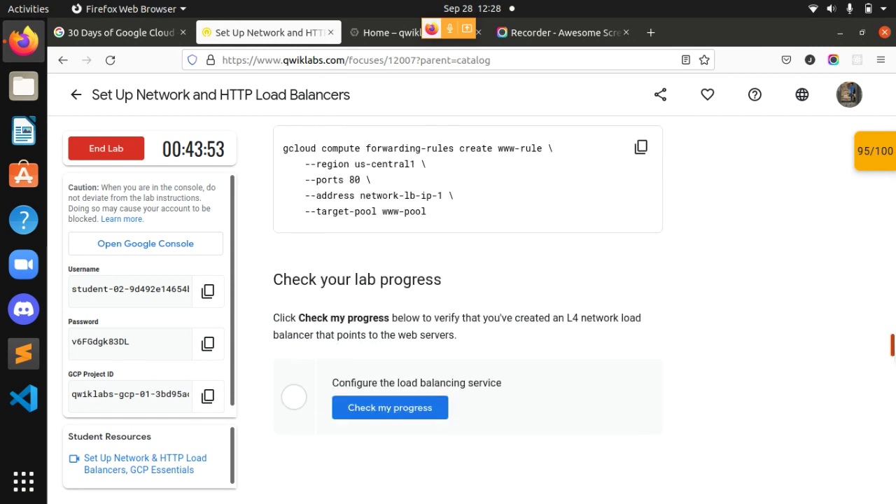
scroll(468, 308, "up", 1)
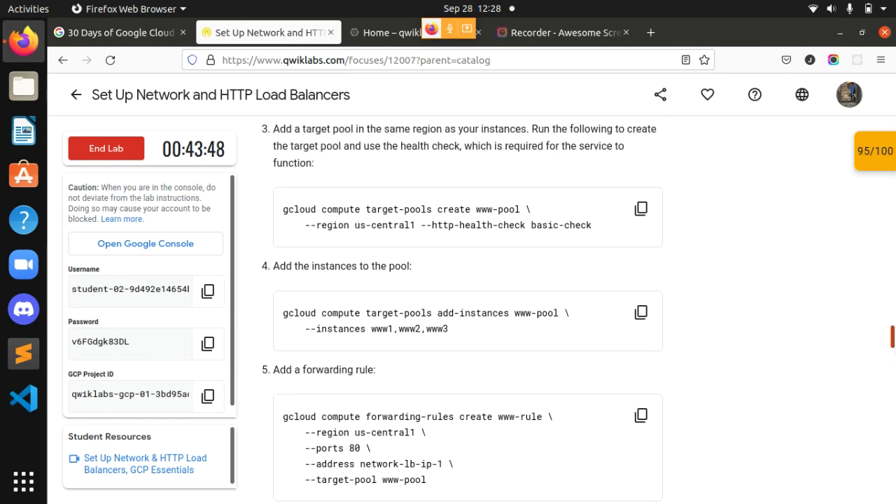
scroll(468, 308, "up", 1)
scroll(467, 308, "up", 3)
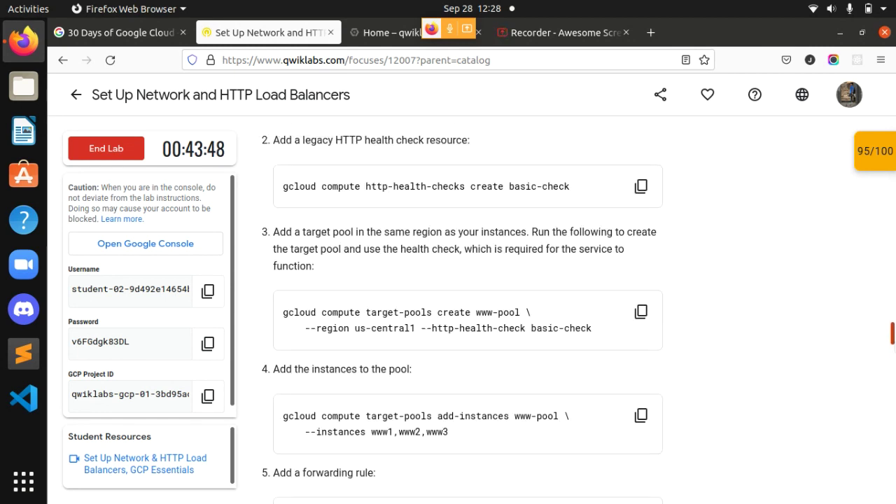
scroll(468, 308, "up", 2)
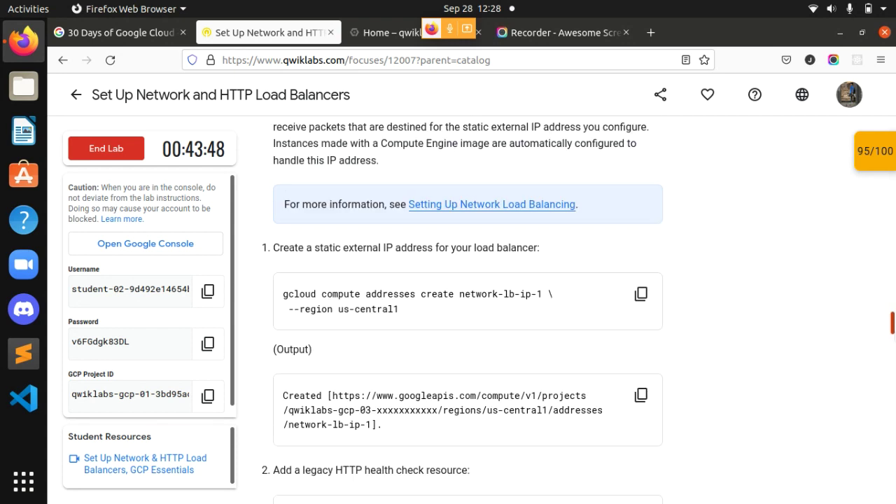
scroll(468, 308, "up", 8)
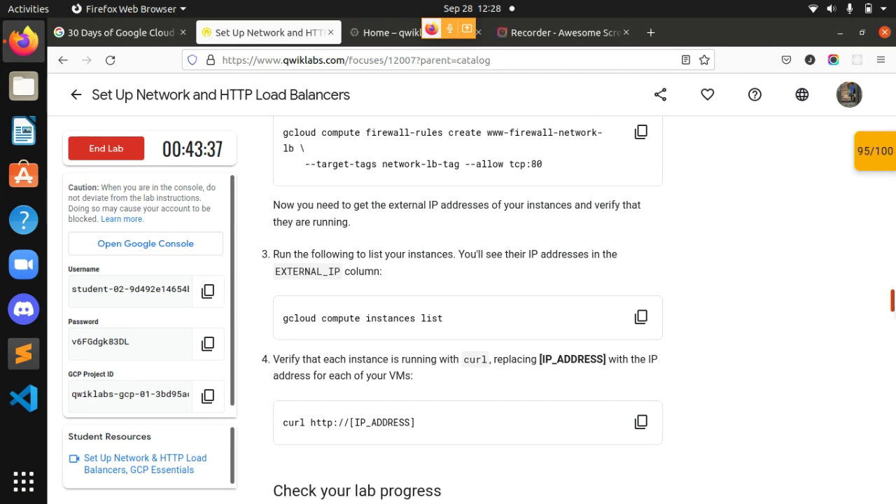
scroll(468, 308, "up", 10)
scroll(882, 304, "up", 2)
Reread the load balancing service steps from the static IP address to the forwarding rule, and run the Configure the load balancing service check
scroll(882, 304, "down", 8)
scroll(881, 304, "down", 7)
scroll(868, 322, "down", 6)
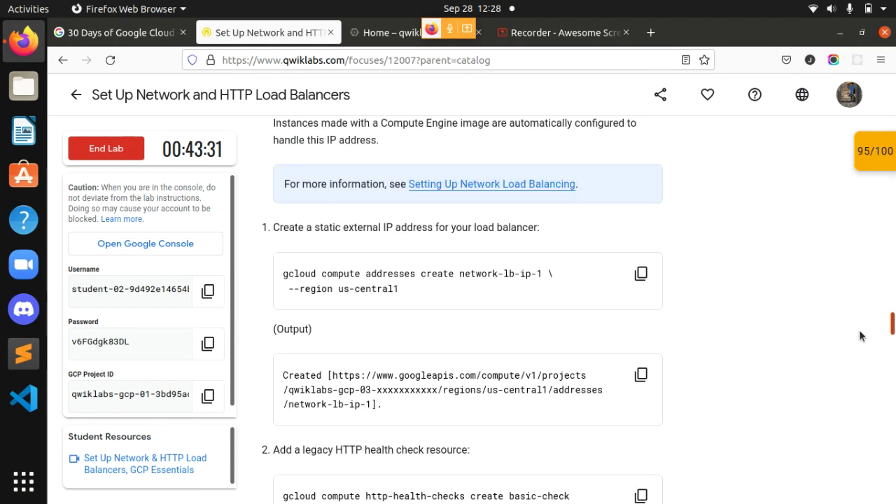
scroll(853, 335, "down", 4)
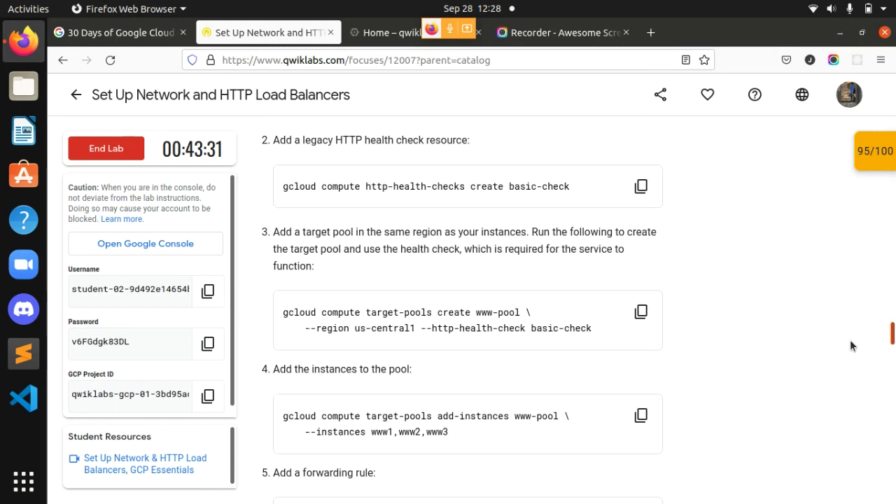
scroll(851, 339, "up", 3)
scroll(852, 338, "down", 3)
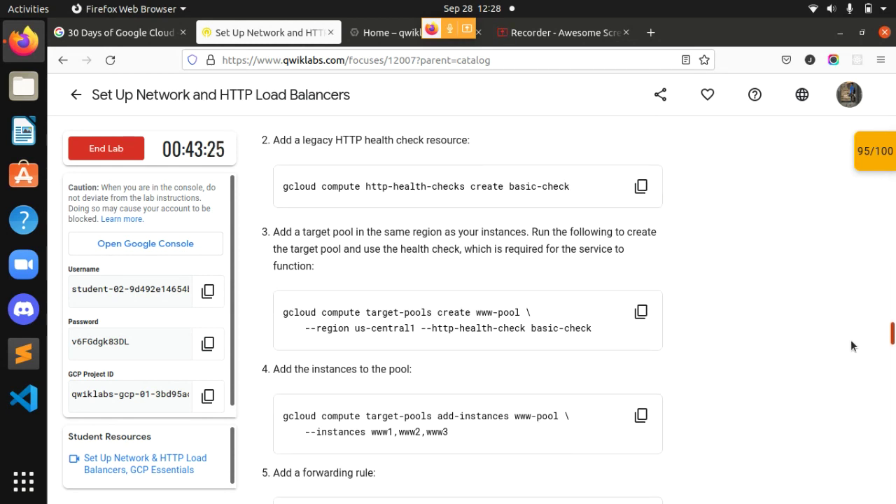
scroll(849, 340, "down", 2)
scroll(843, 346, "down", 3)
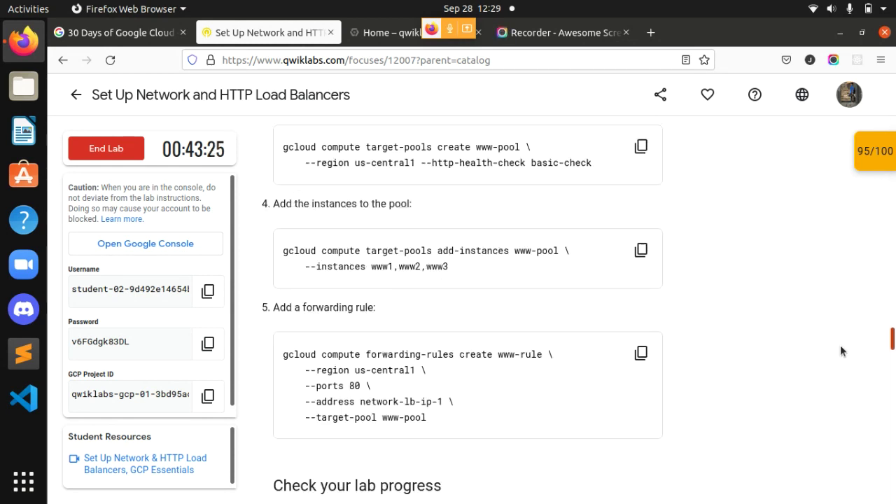
scroll(836, 350, "down", 6)
scroll(830, 354, "up", 3)
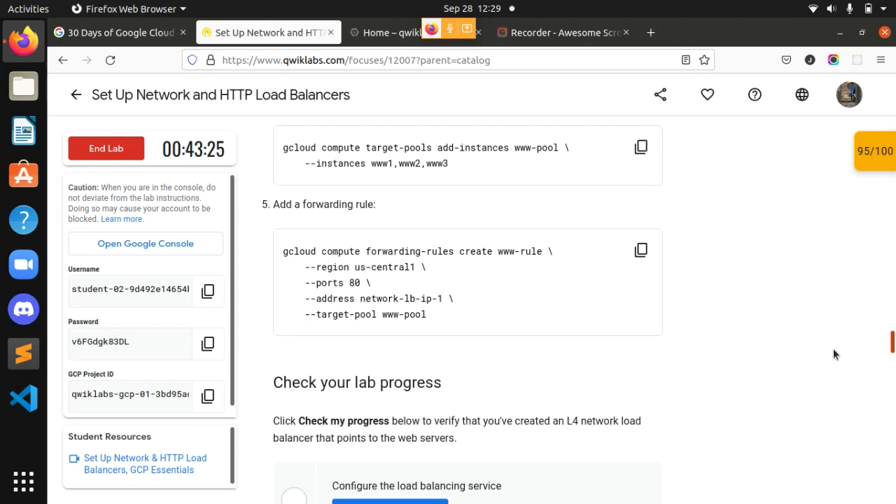
scroll(830, 357, "down", 5)
scroll(828, 356, "up", 3)
scroll(830, 358, "down", 5)
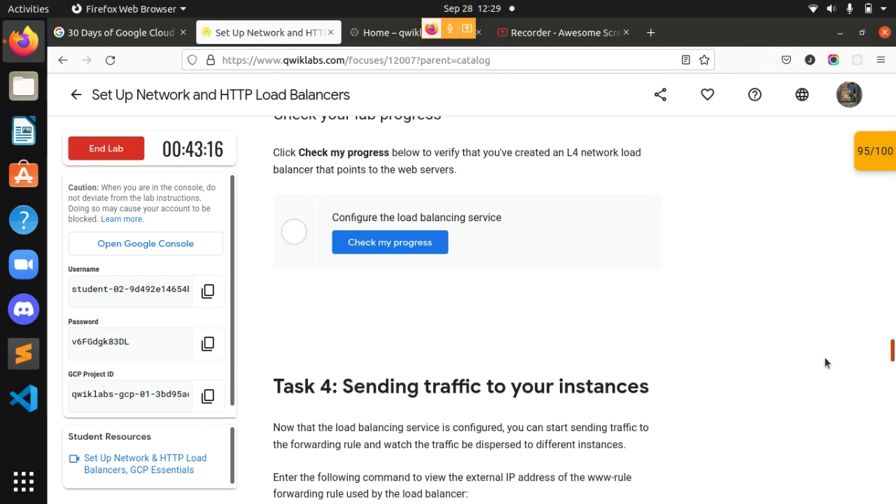
left_click(399, 245)
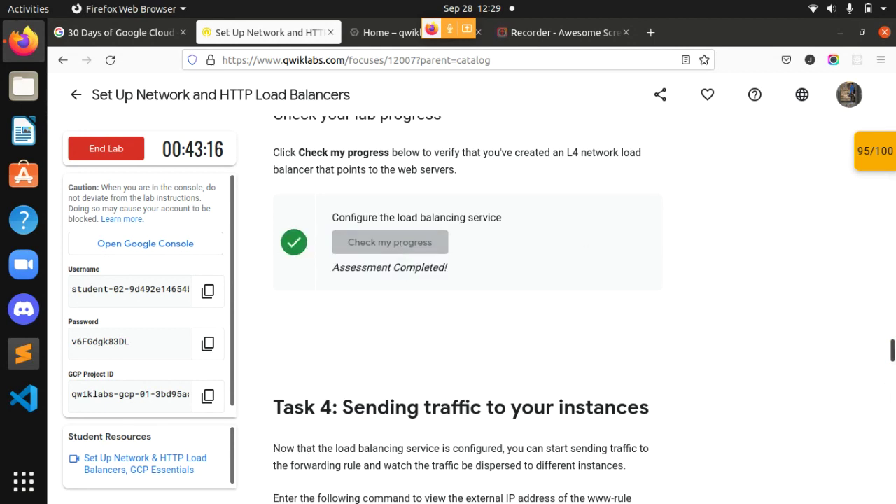
Rerun the Create an HTTP load balancer check from the Checkpoints list, review the scores, and collapse the list
left_click(881, 168)
scroll(862, 168, "down", 1)
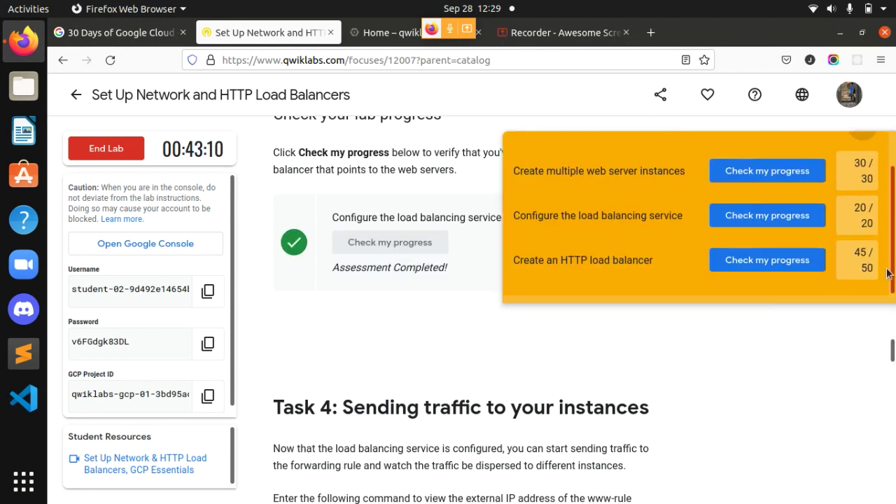
left_click(779, 270)
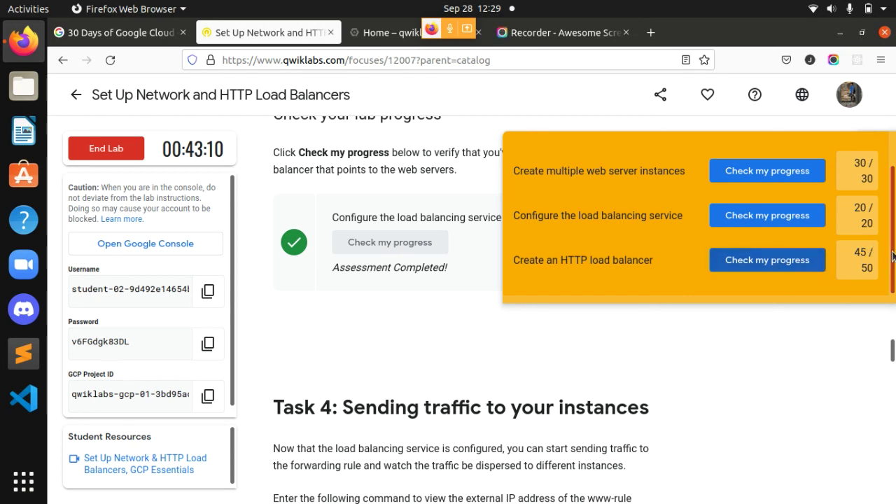
scroll(864, 158, "up", 1)
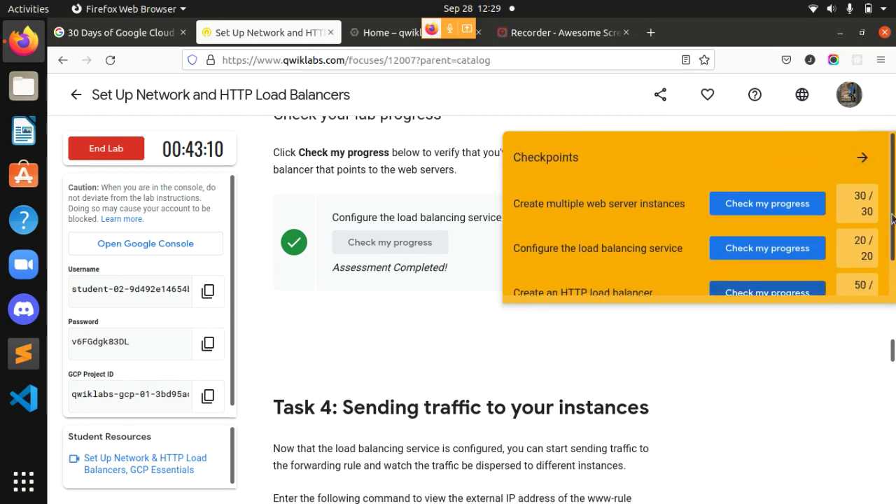
scroll(798, 252, "down", 1)
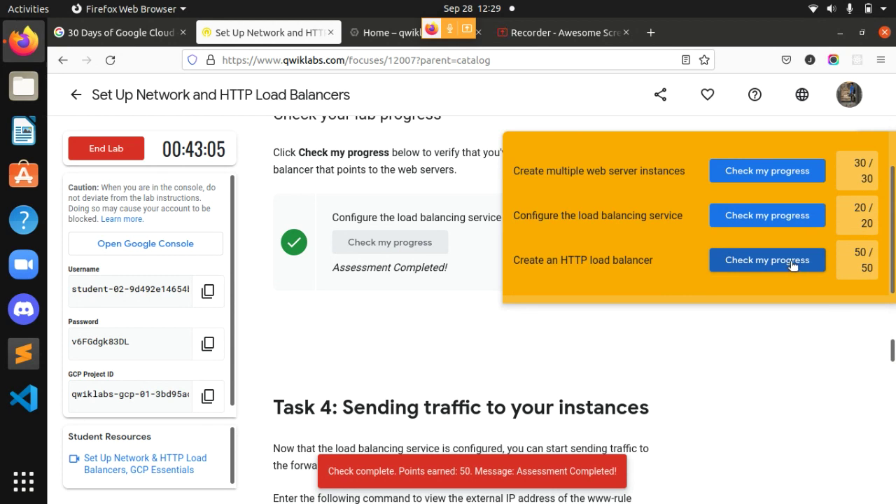
scroll(645, 155, "up", 1)
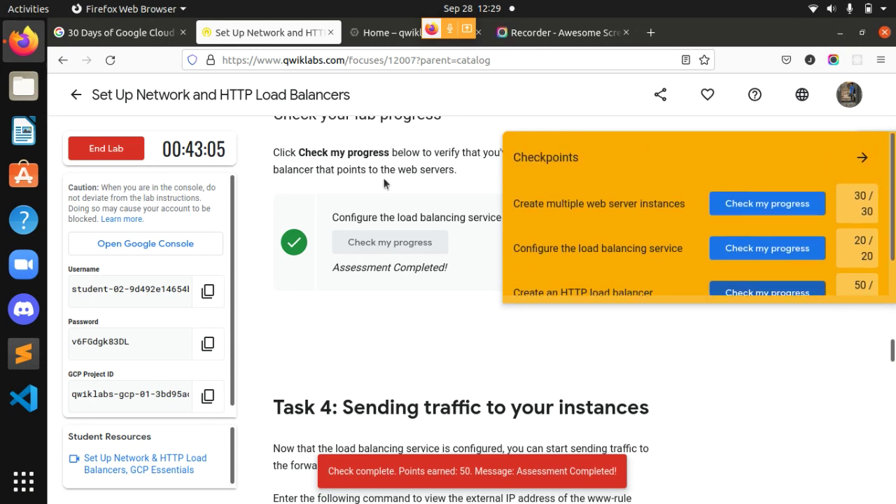
left_click(862, 158)
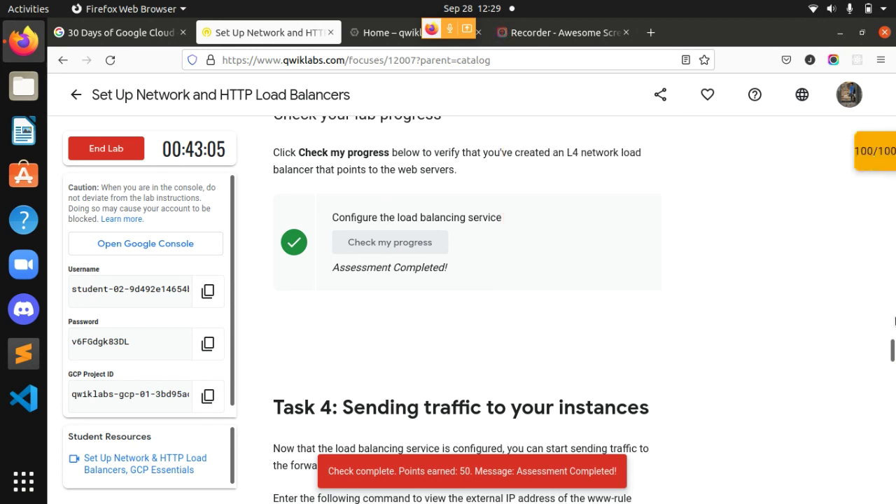
Run the Create an HTTP load balancer check in the Task 5 instructions and view the Task 6 traffic testing steps
left_click_drag(893, 360, 892, 447)
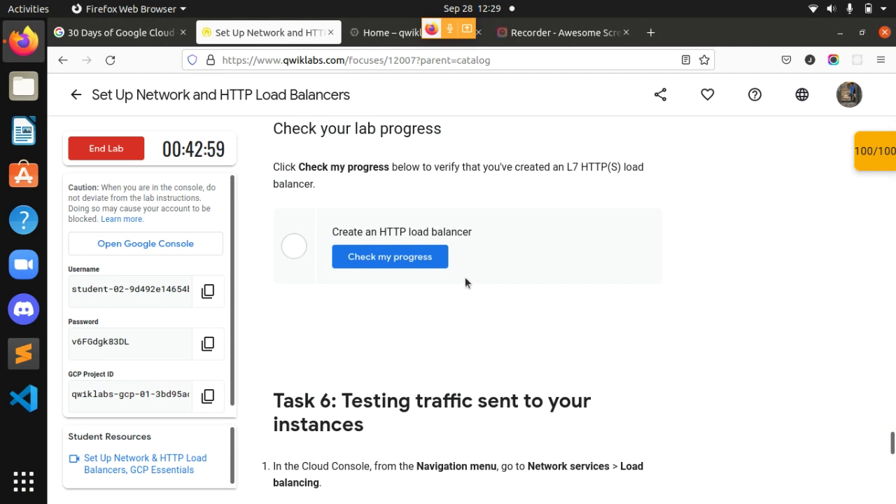
left_click(420, 263)
left_click_drag(893, 440, 875, 449)
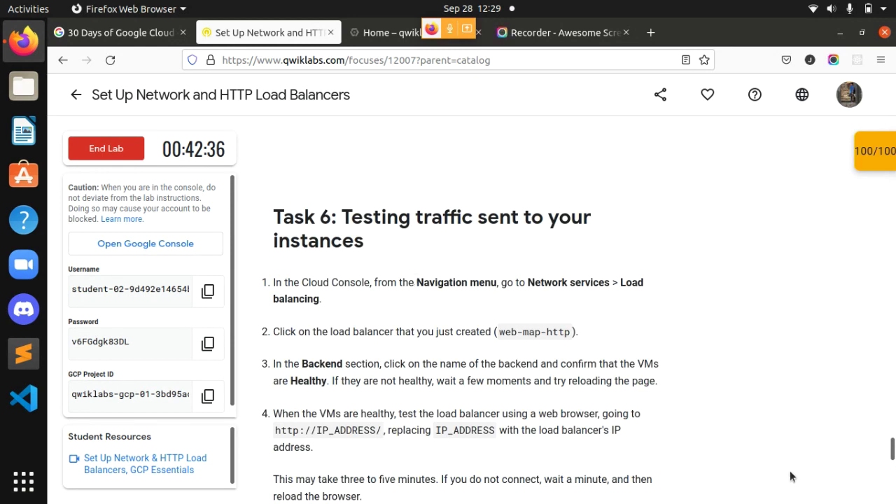
mouse_move(892, 449)
left_mouse_down()
mouse_move(892, 439)
mouse_move(889, 448)
left_mouse_up()
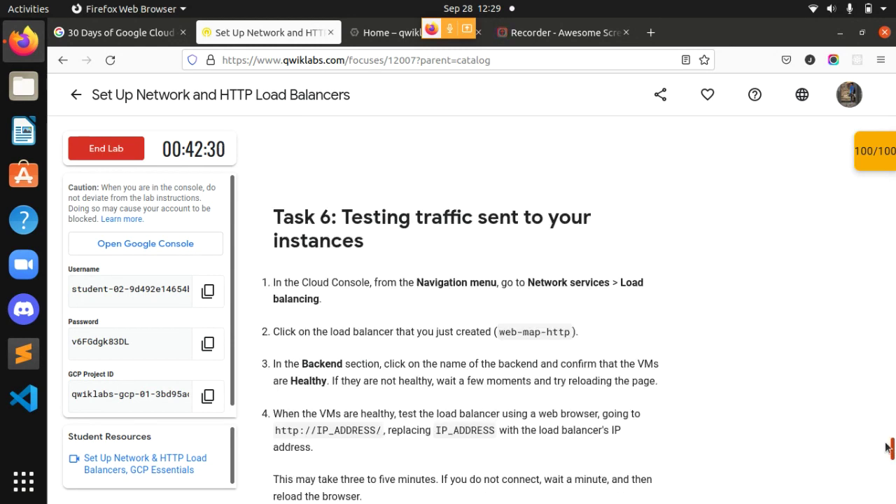